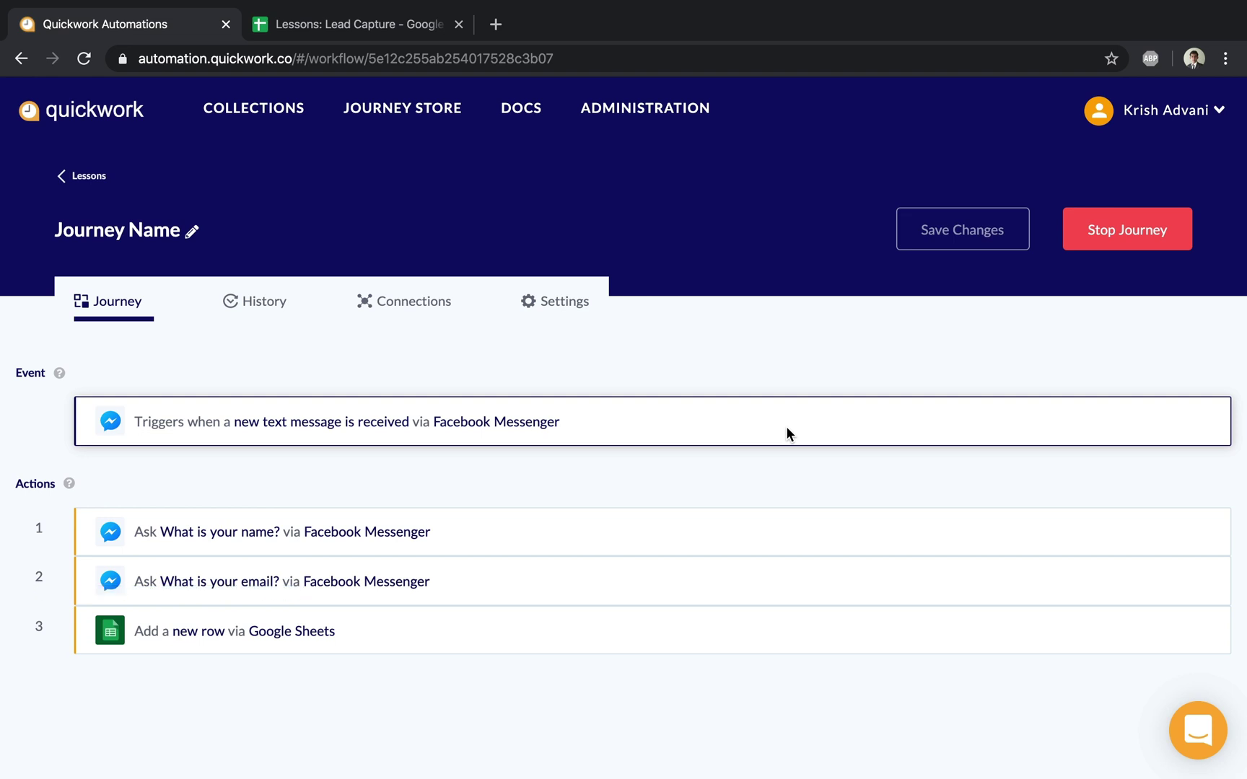
Step: Switch to the 'Lessons: Lead Capture' Google Sheets tab to view the captured lead
{"action": "left_click", "coordinate": [374, 31]}
Step: Inspect the empty rows 3–4 and cell B3 under the existing lead, then return to Quickwork
{"action": "left_click", "coordinate": [359, 401]}
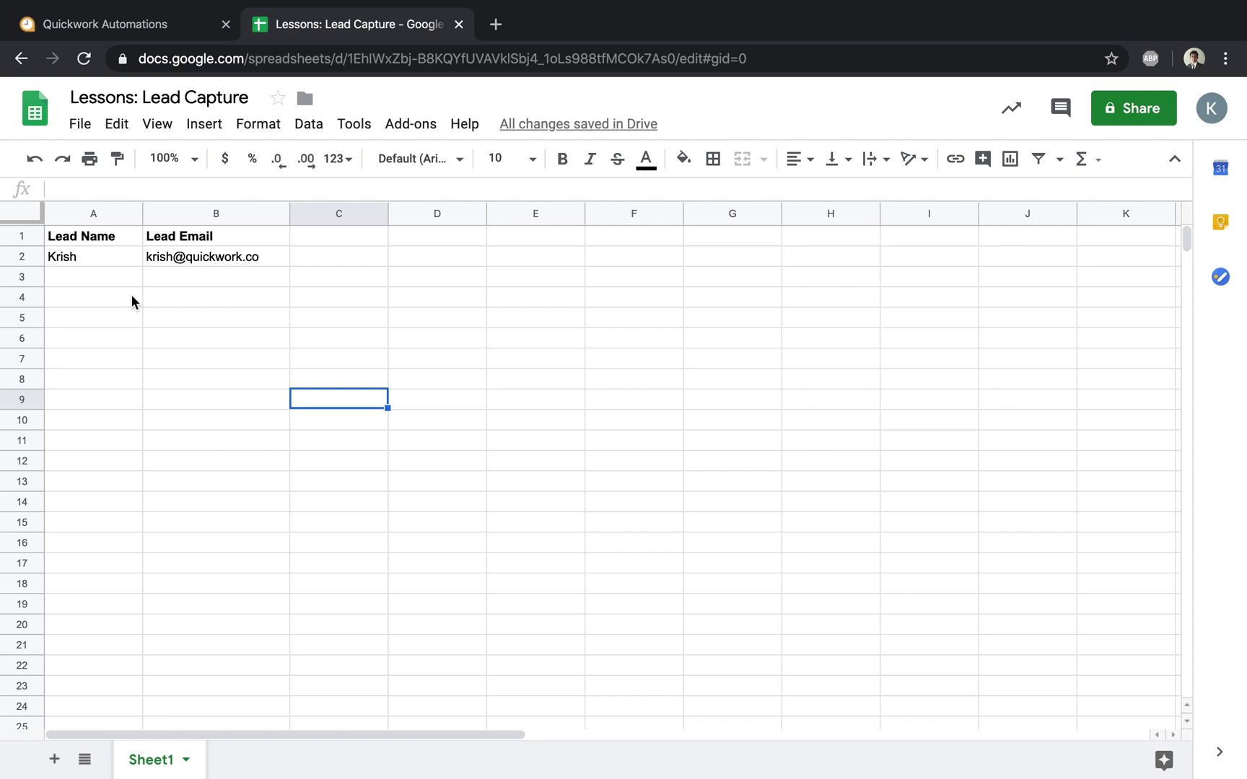
{"action": "left_click_drag", "start_coordinate": [108, 277], "coordinate": [210, 277]}
{"action": "left_click_drag", "start_coordinate": [71, 293], "coordinate": [247, 290]}
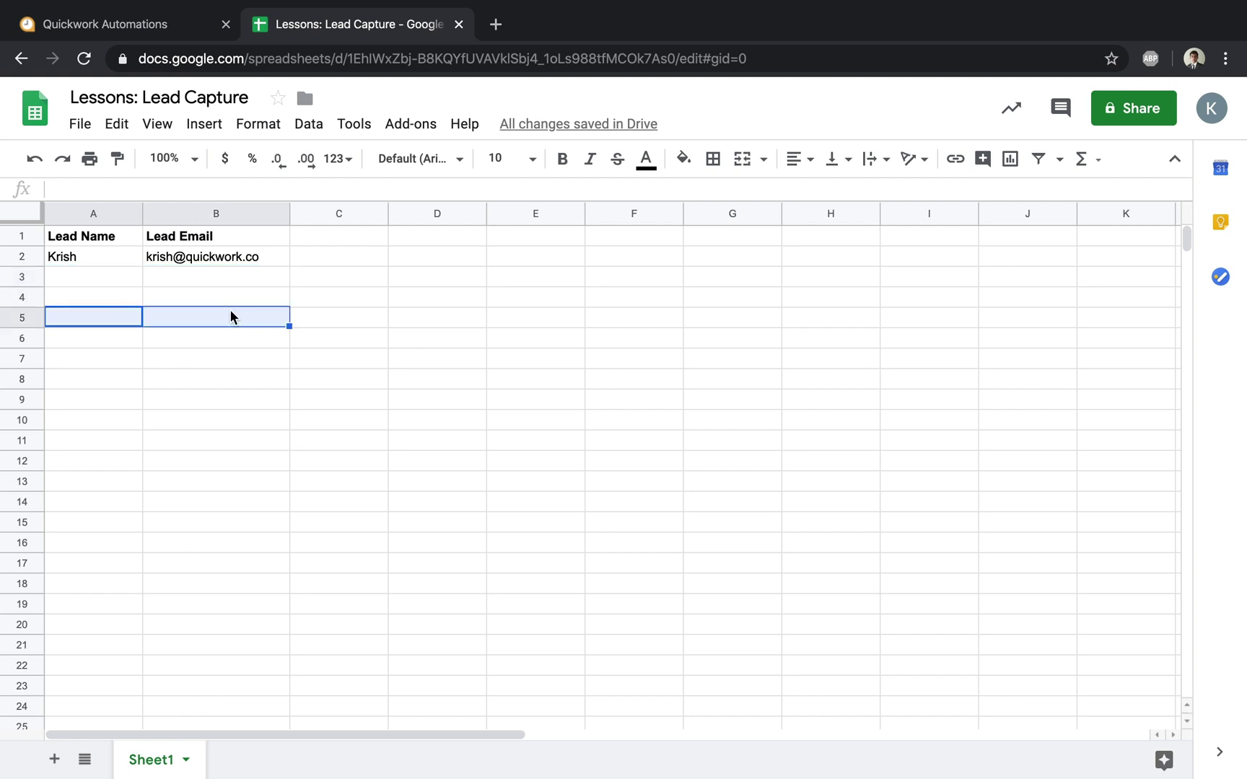
{"action": "left_click", "coordinate": [189, 280]}
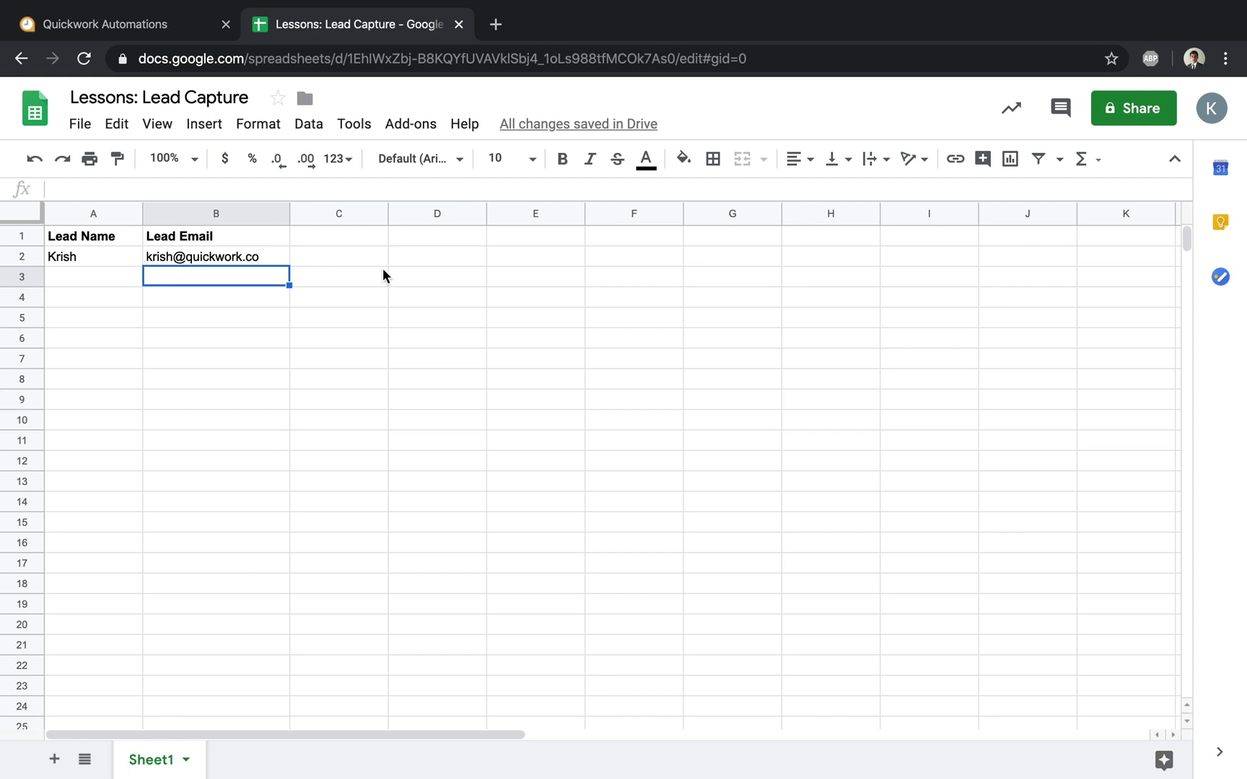
{"action": "left_click", "coordinate": [120, 29]}
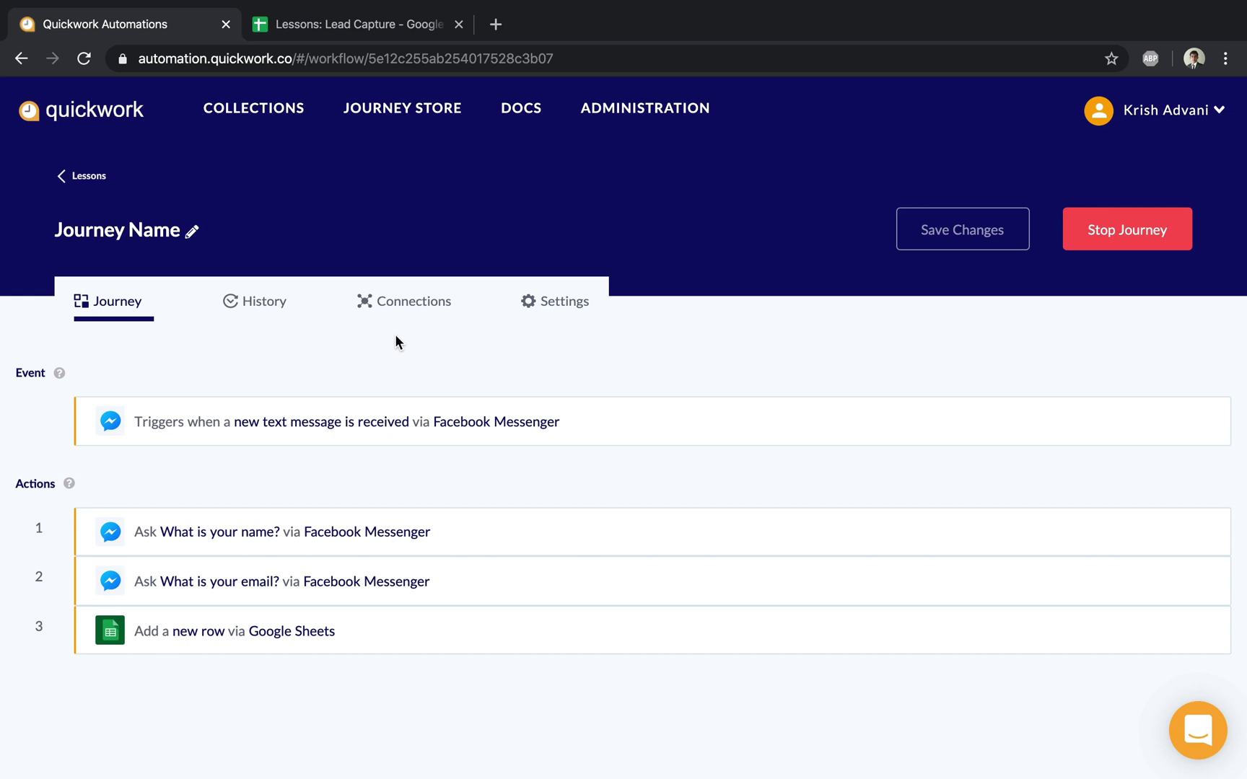
Step: Stop the running journey, glance at the lead spreadsheet, and come back to the journey
{"action": "left_click", "coordinate": [1098, 229]}
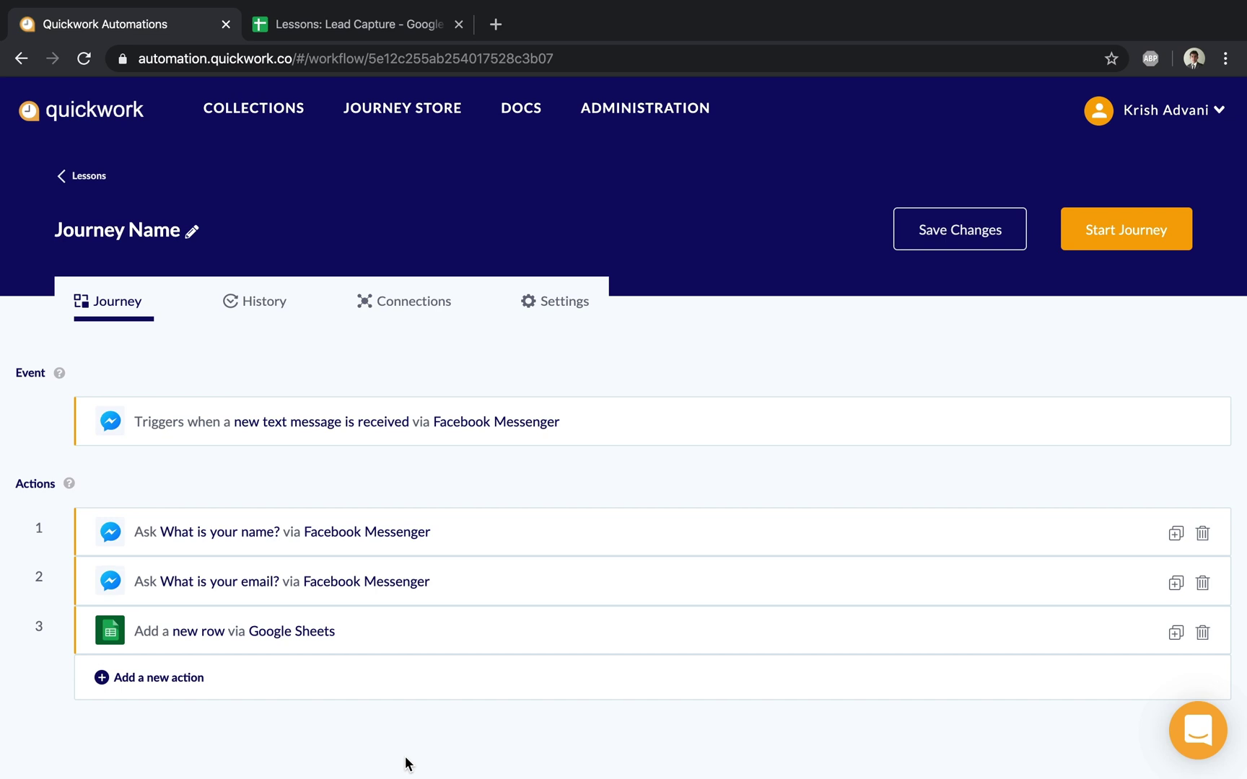
{"action": "left_click", "coordinate": [361, 33]}
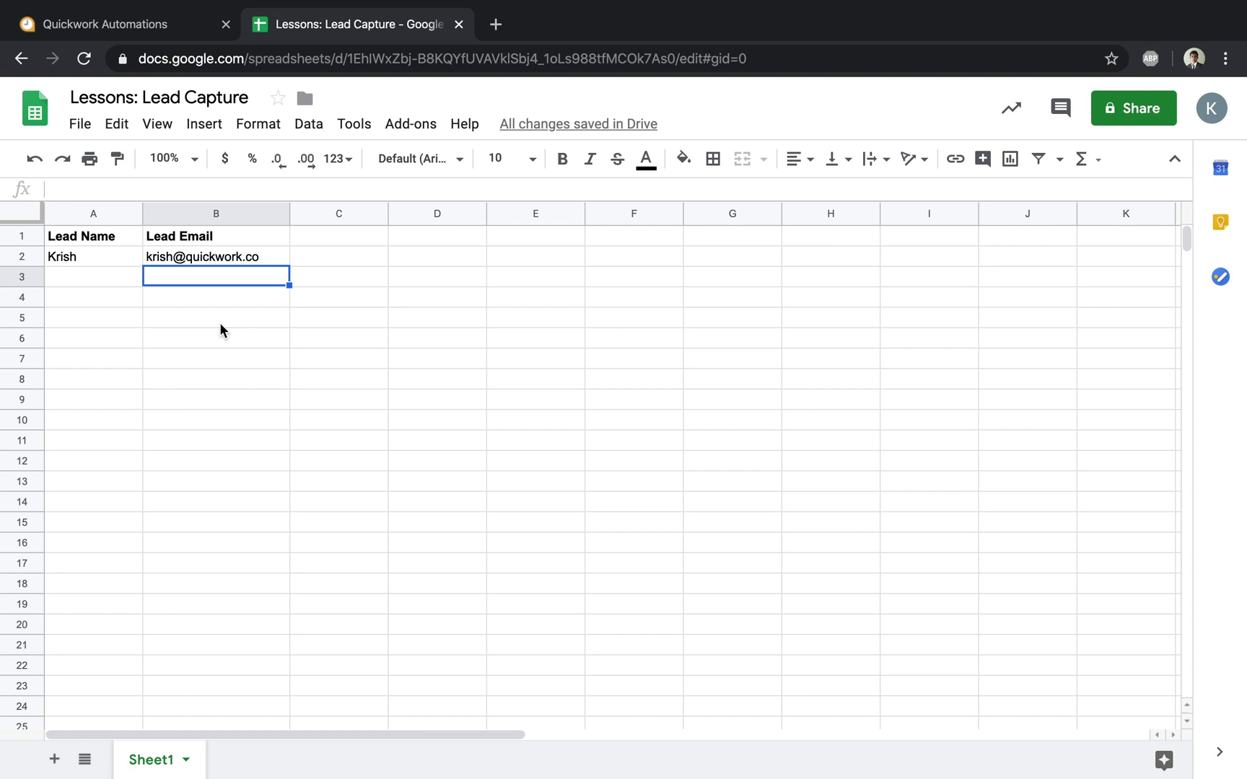
{"action": "left_click", "coordinate": [93, 26]}
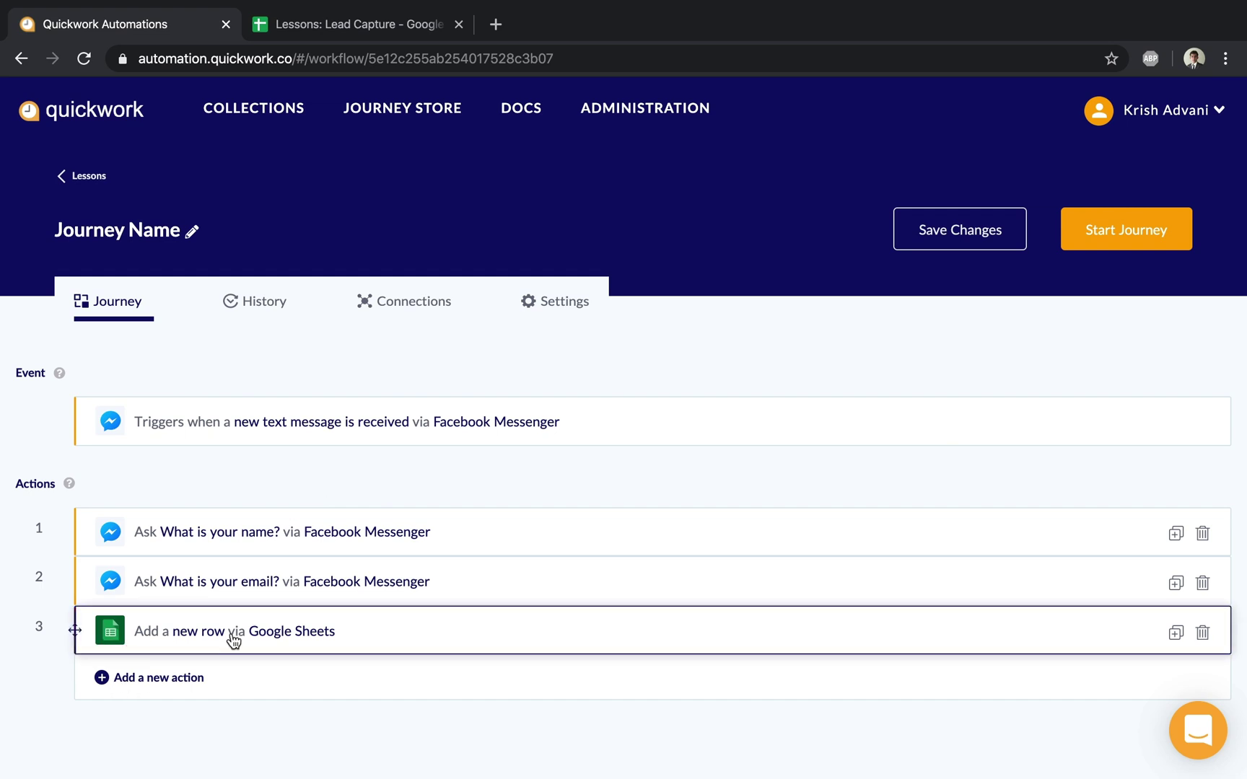
Step: Duplicate the Add a new row action so a copy appears as step 4
{"action": "left_click", "coordinate": [1175, 633]}
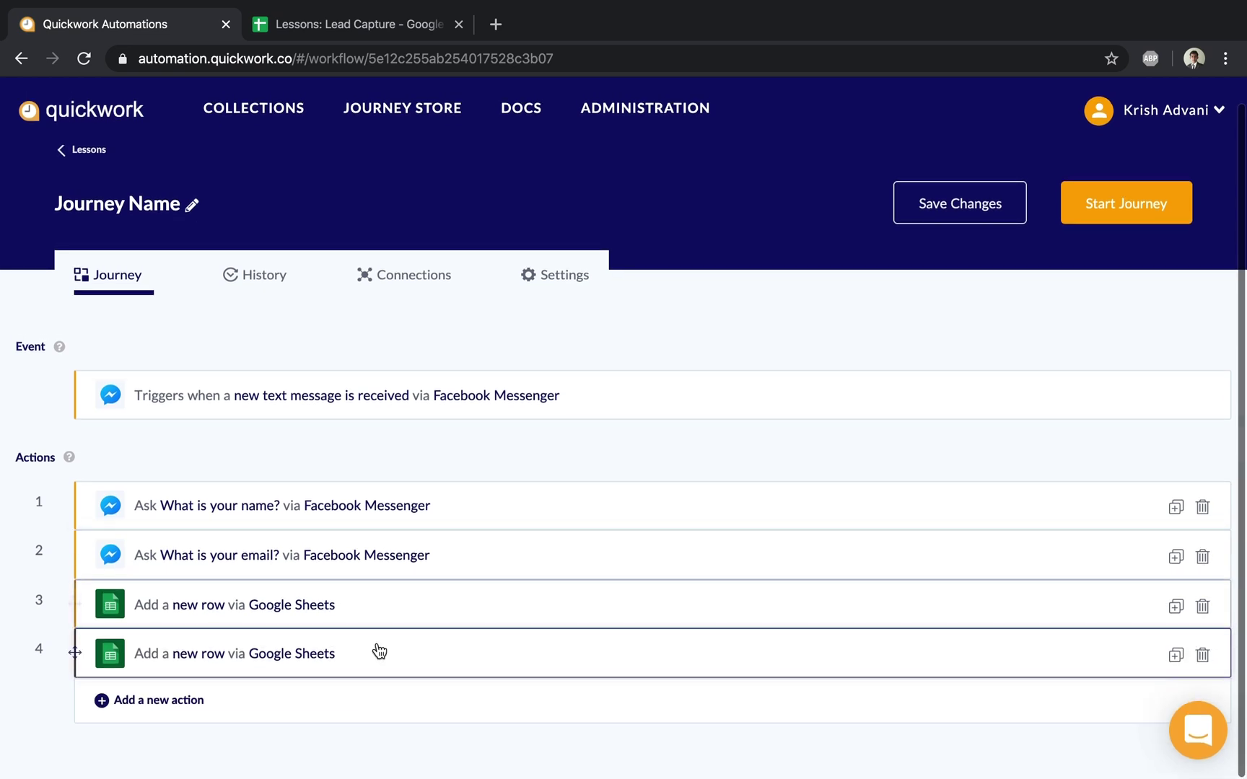
{"action": "left_click", "coordinate": [378, 652]}
{"action": "left_click", "coordinate": [379, 652]}
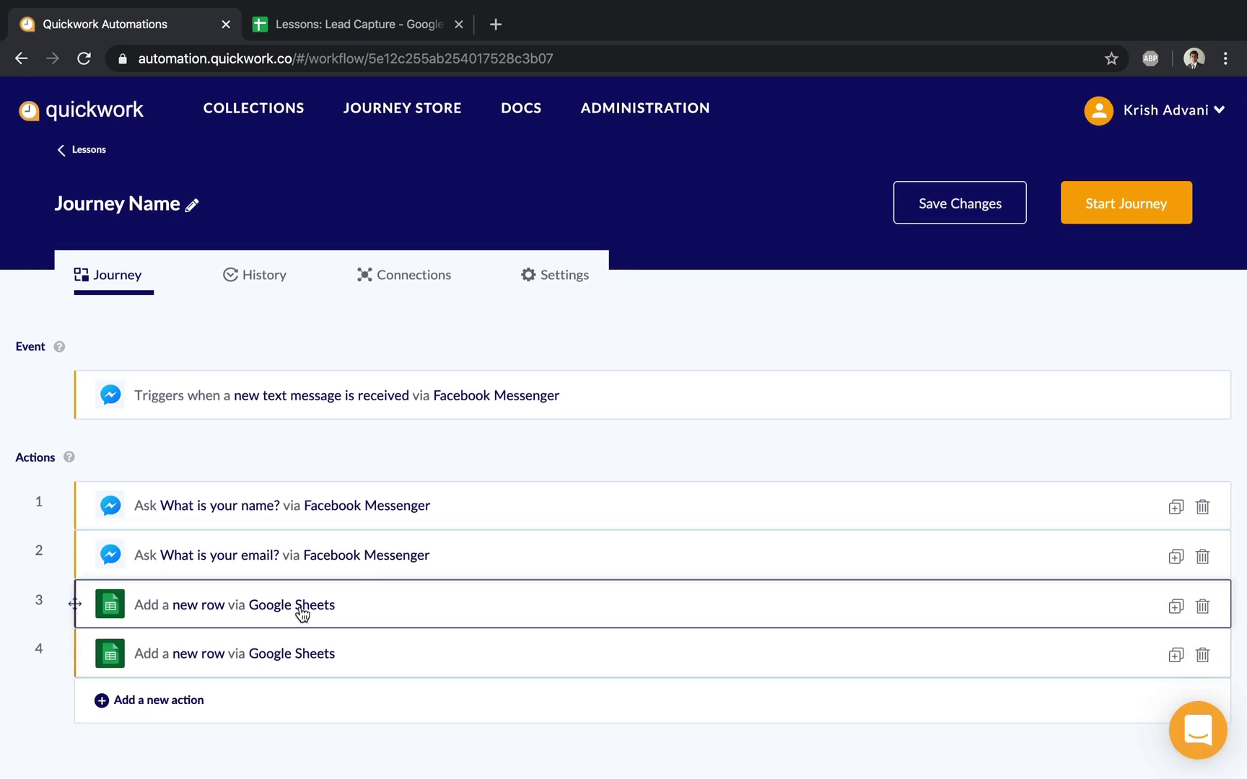
{"action": "left_click", "coordinate": [375, 613]}
Step: Change step 3's Google Sheets action to 'Search cell using query'
{"action": "scroll", "coordinate": [302, 614], "scroll_direction": "down", "scroll_amount": 3}
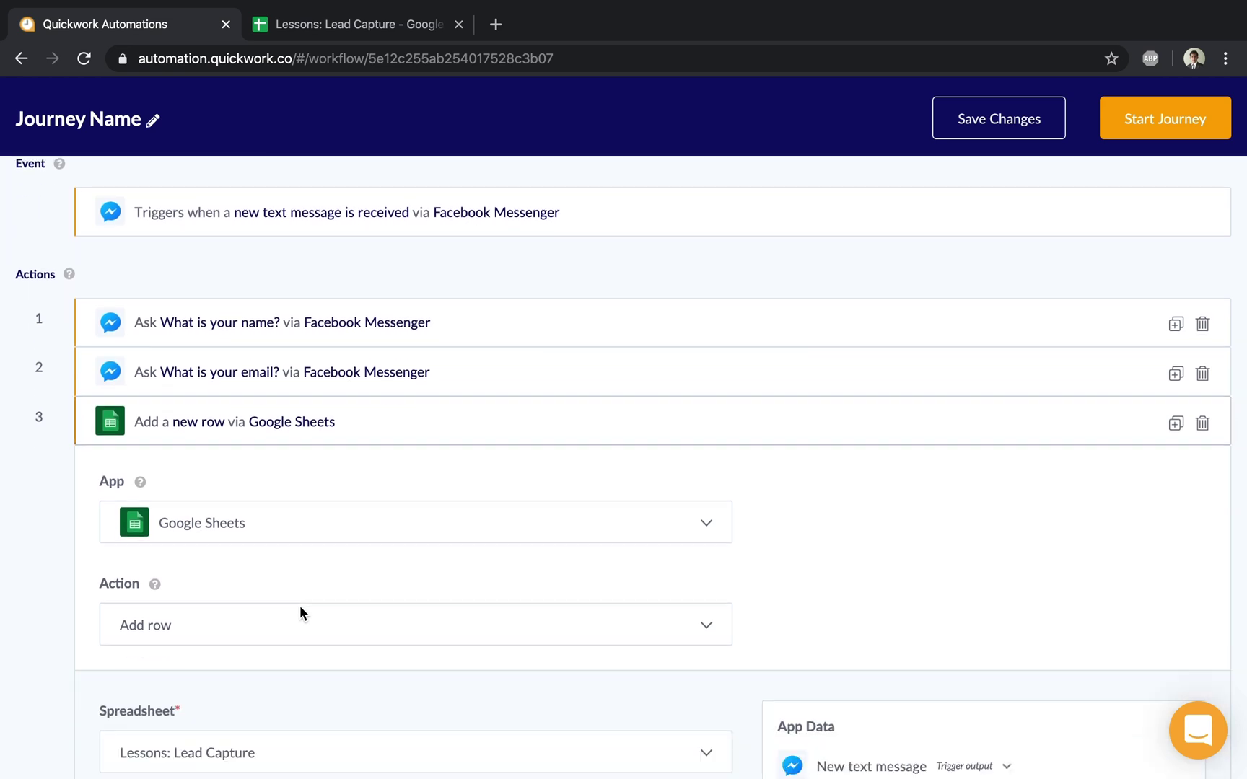
{"action": "scroll", "coordinate": [301, 610], "scroll_direction": "down", "scroll_amount": 2}
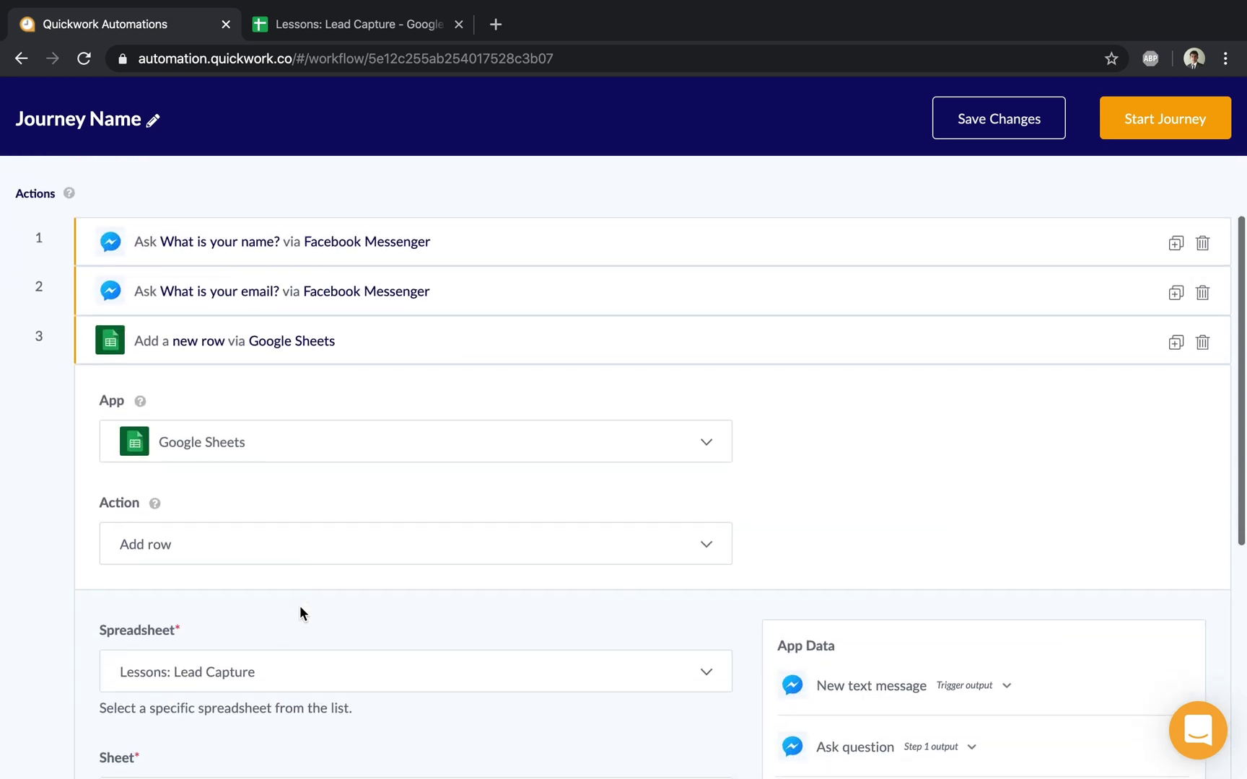
{"action": "left_click", "coordinate": [205, 548]}
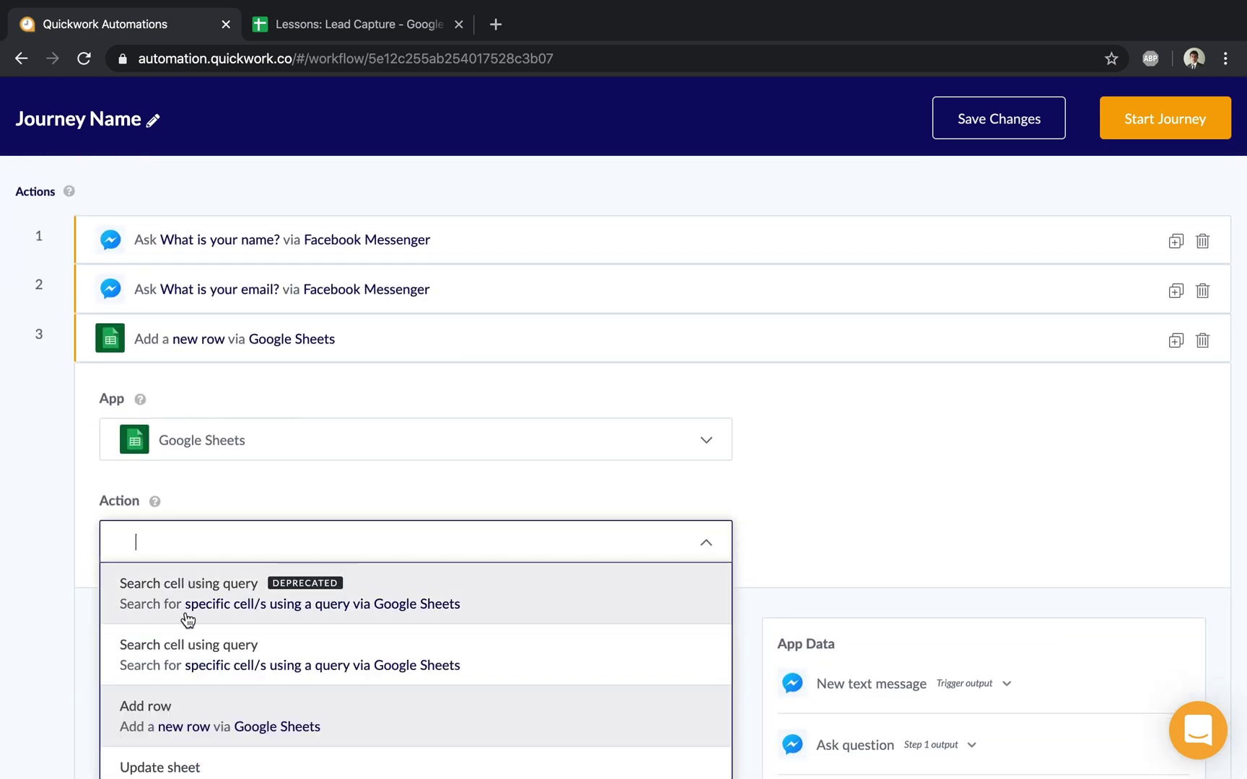
{"action": "left_click", "coordinate": [186, 649]}
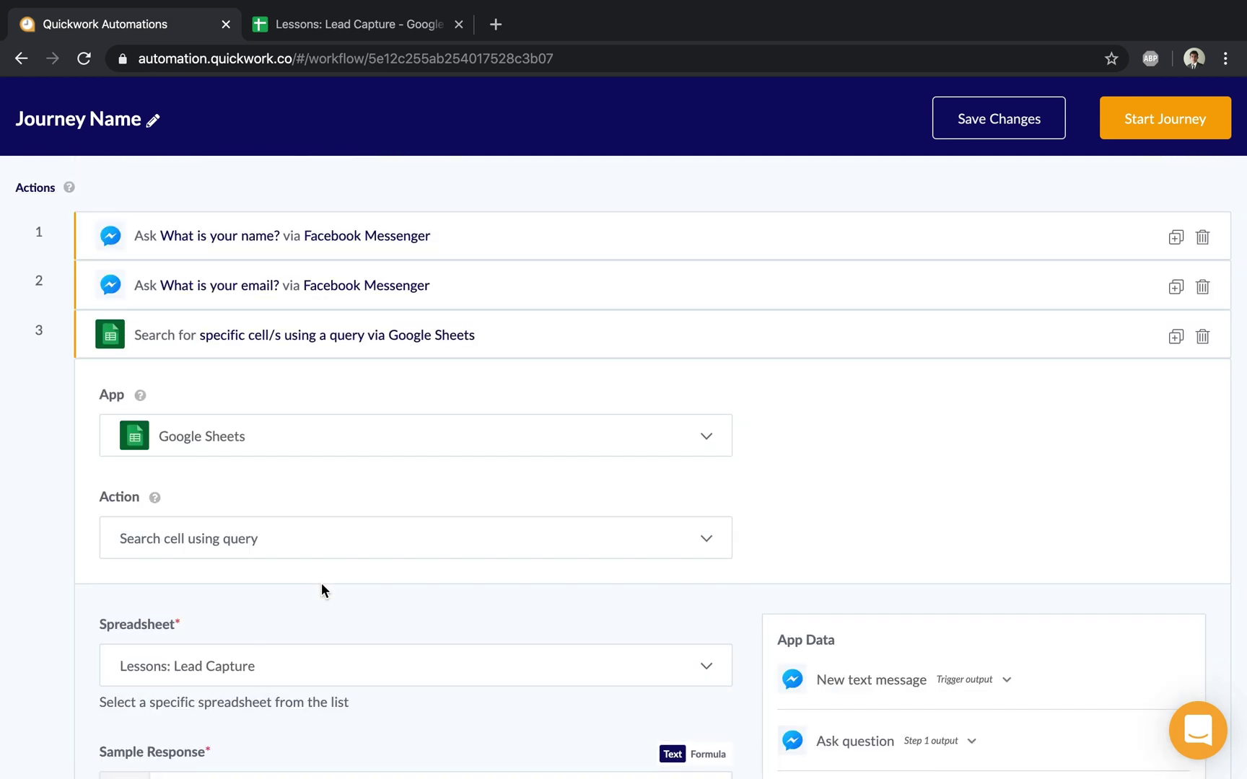
Step: Set the search step's worksheet to Sheet1
{"action": "scroll", "coordinate": [322, 584], "scroll_direction": "down", "scroll_amount": 3}
{"action": "scroll", "coordinate": [321, 584], "scroll_direction": "down", "scroll_amount": 2}
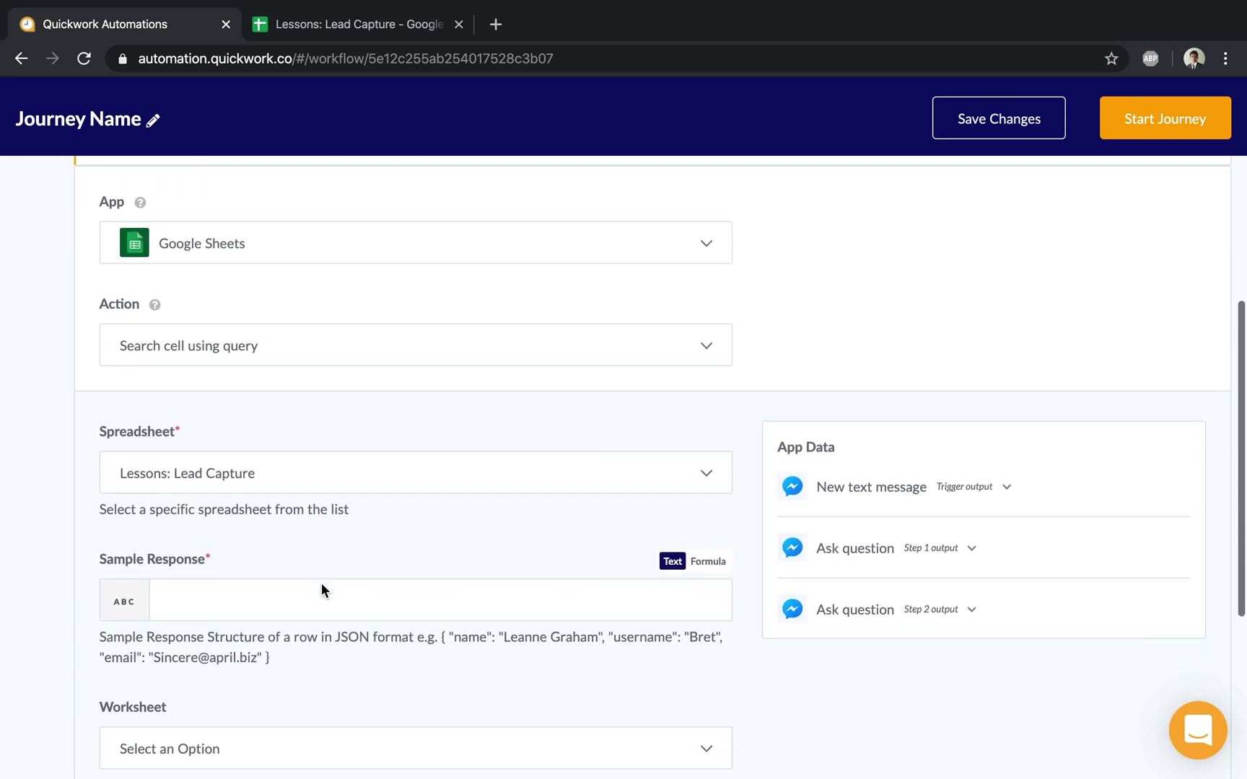
{"action": "scroll", "coordinate": [322, 589], "scroll_direction": "down", "scroll_amount": 1}
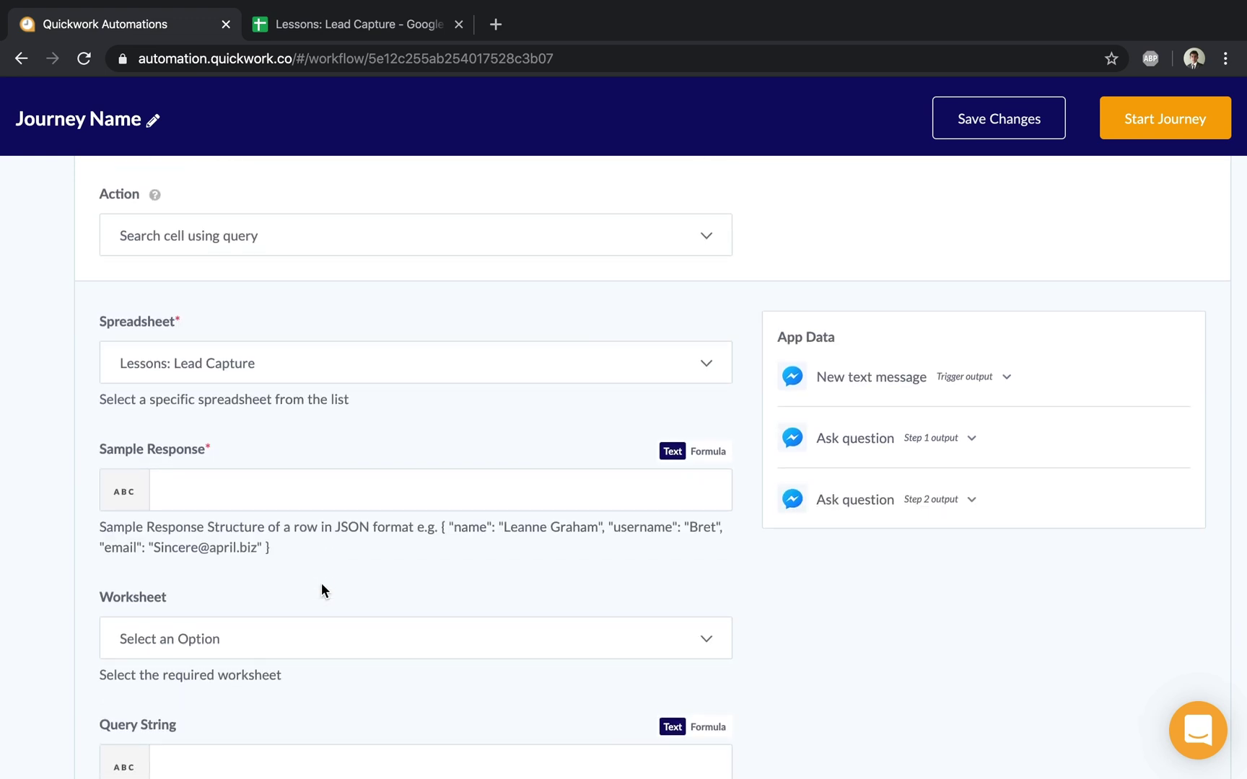
{"action": "scroll", "coordinate": [322, 584], "scroll_direction": "down", "scroll_amount": 1}
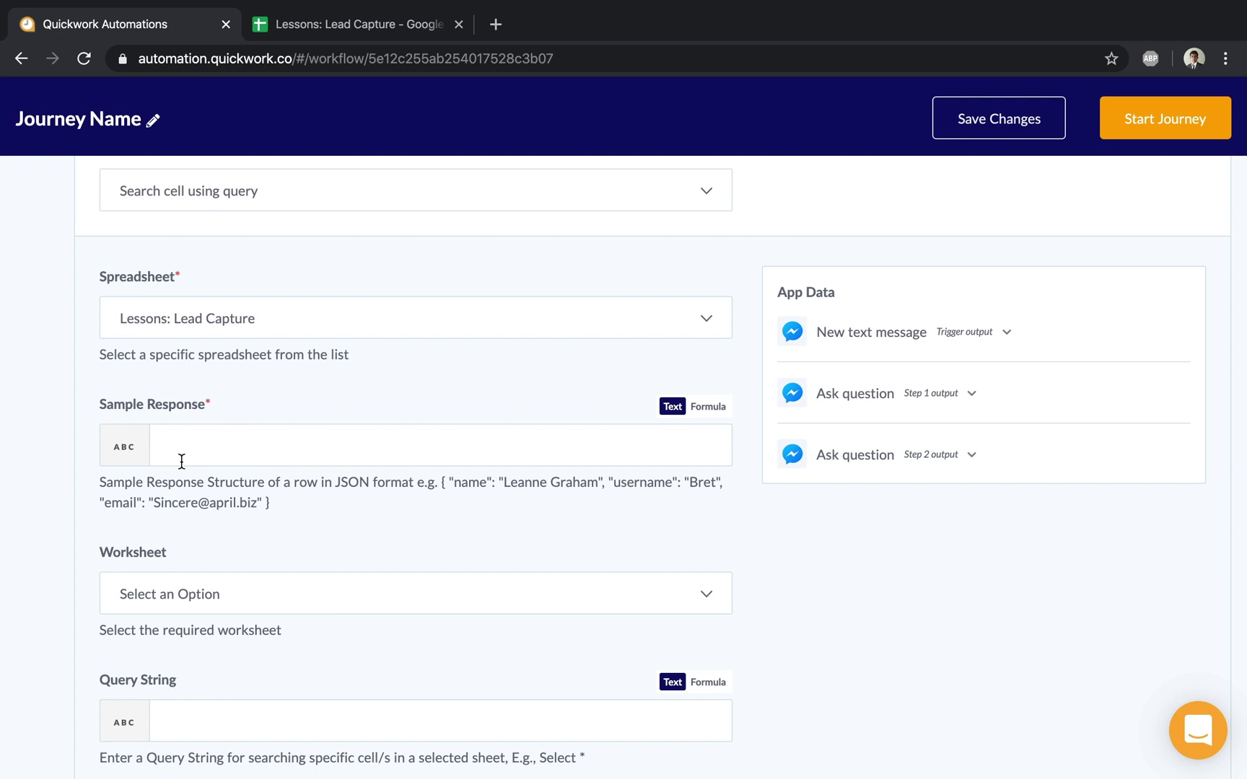
{"action": "left_click", "coordinate": [182, 605]}
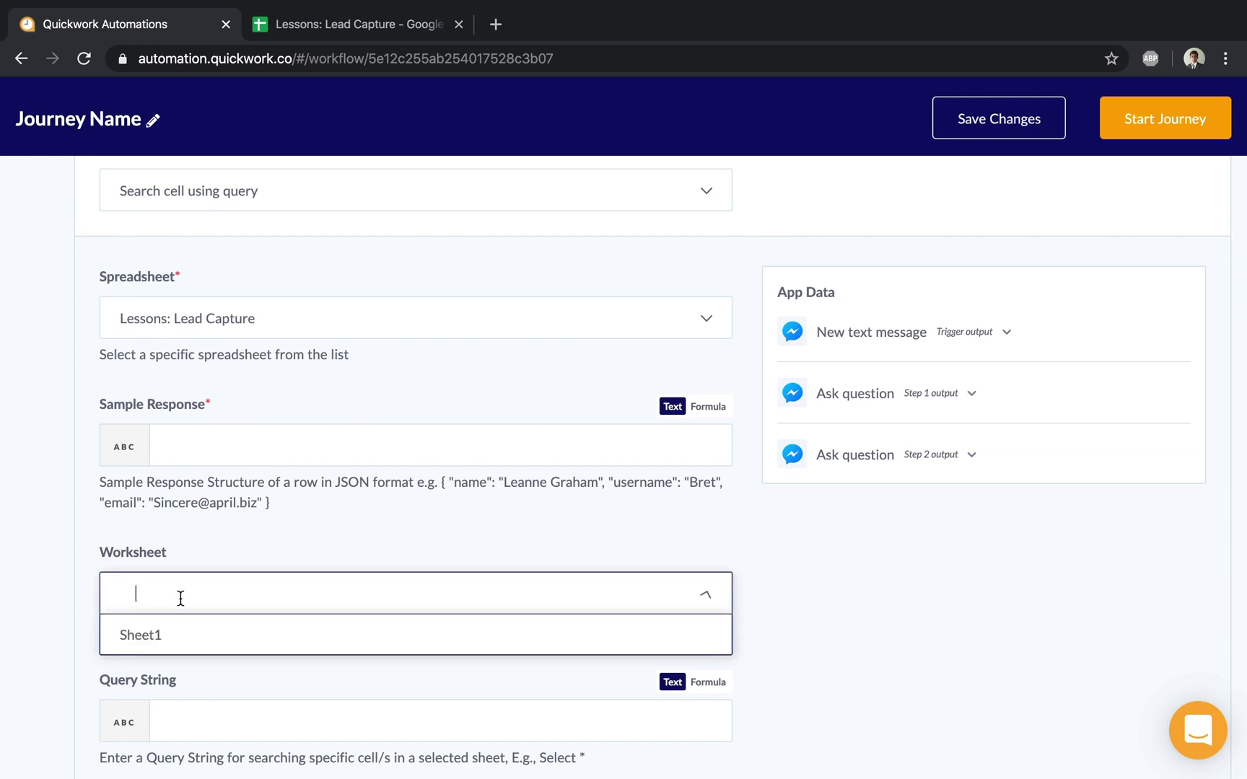
{"action": "left_click", "coordinate": [172, 640]}
{"action": "scroll", "coordinate": [247, 612], "scroll_direction": "down", "scroll_amount": 3}
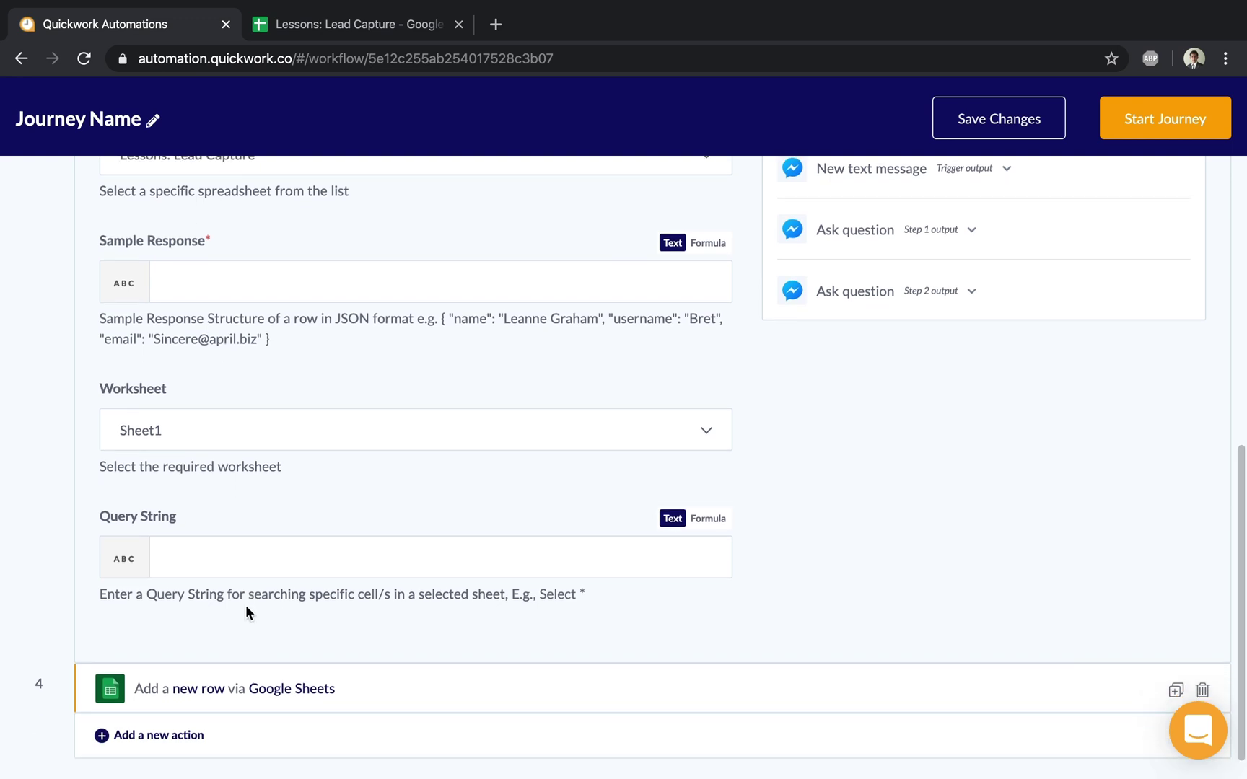
{"action": "scroll", "coordinate": [246, 609], "scroll_direction": "down", "scroll_amount": 1}
Step: Enter 'Select B' as the query string, confirming column B holds Lead Email
{"action": "left_click", "coordinate": [221, 530]}
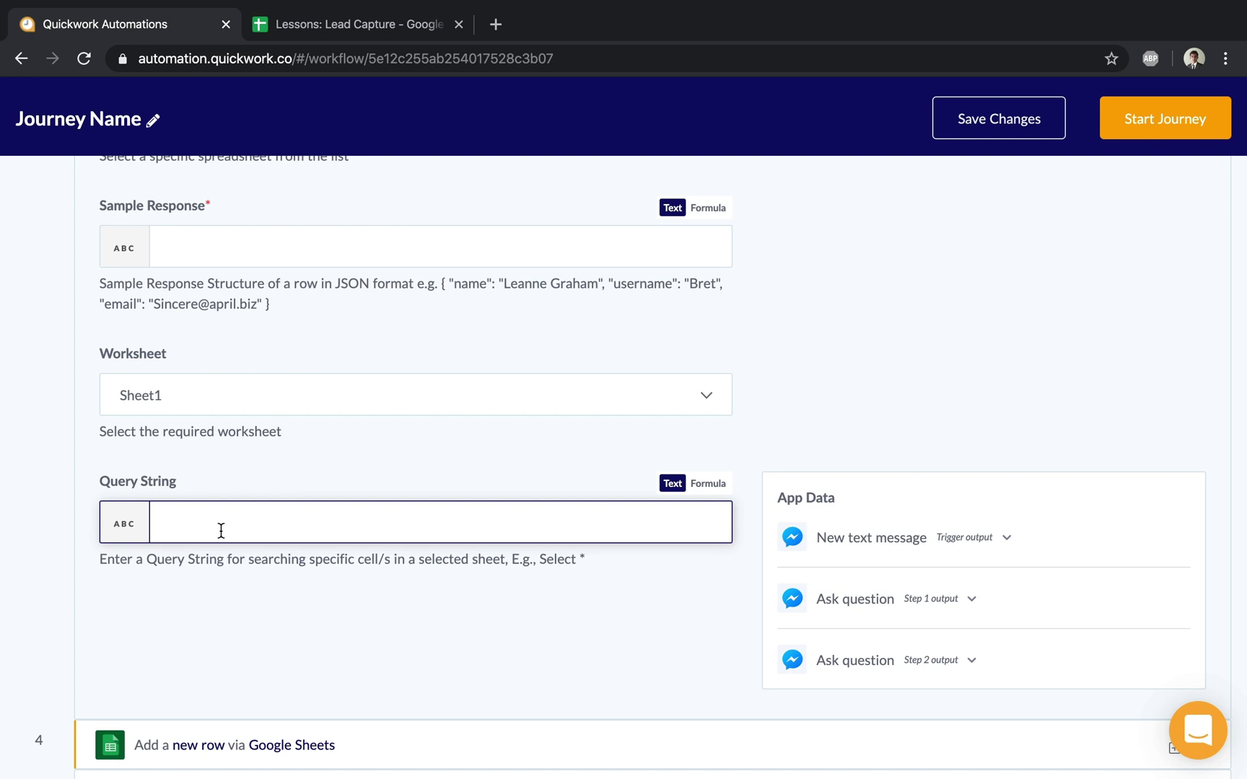
{"action": "left_click", "coordinate": [300, 29]}
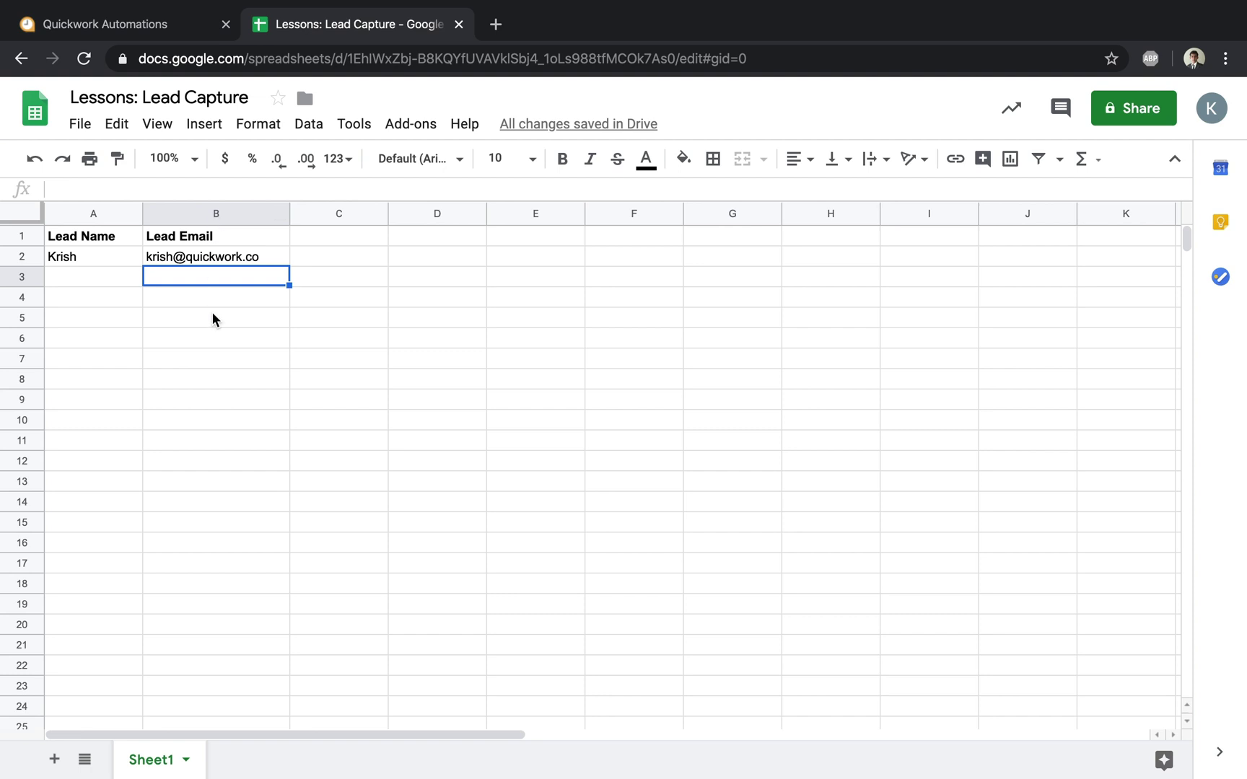
{"action": "left_click", "coordinate": [153, 25]}
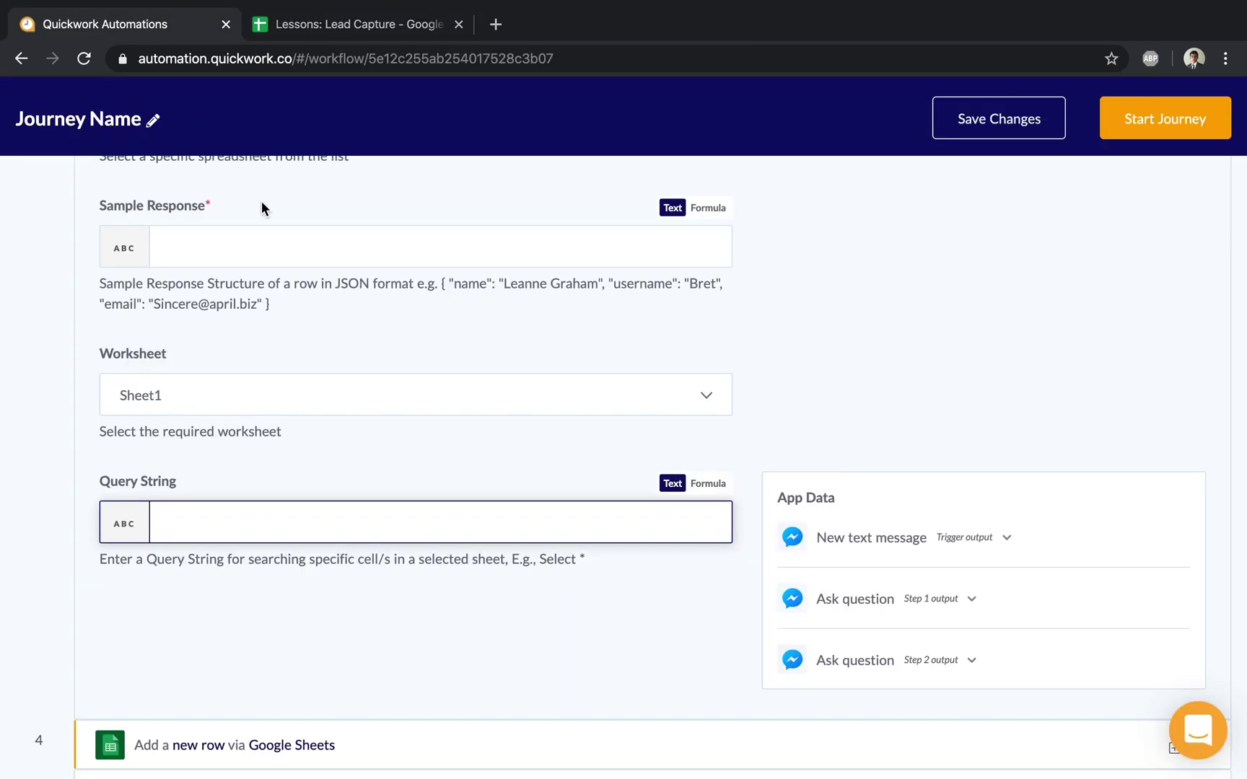
{"action": "type", "text": "Select B"}
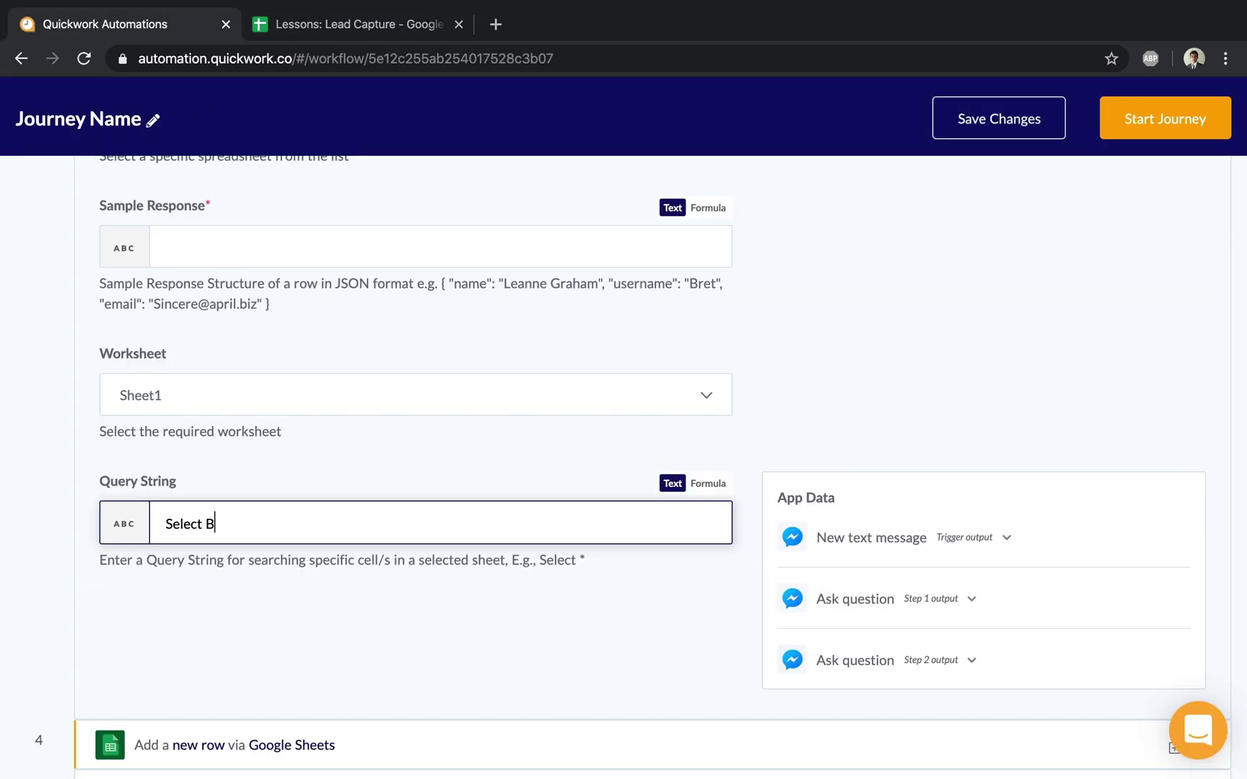
{"action": "left_click", "coordinate": [373, 24]}
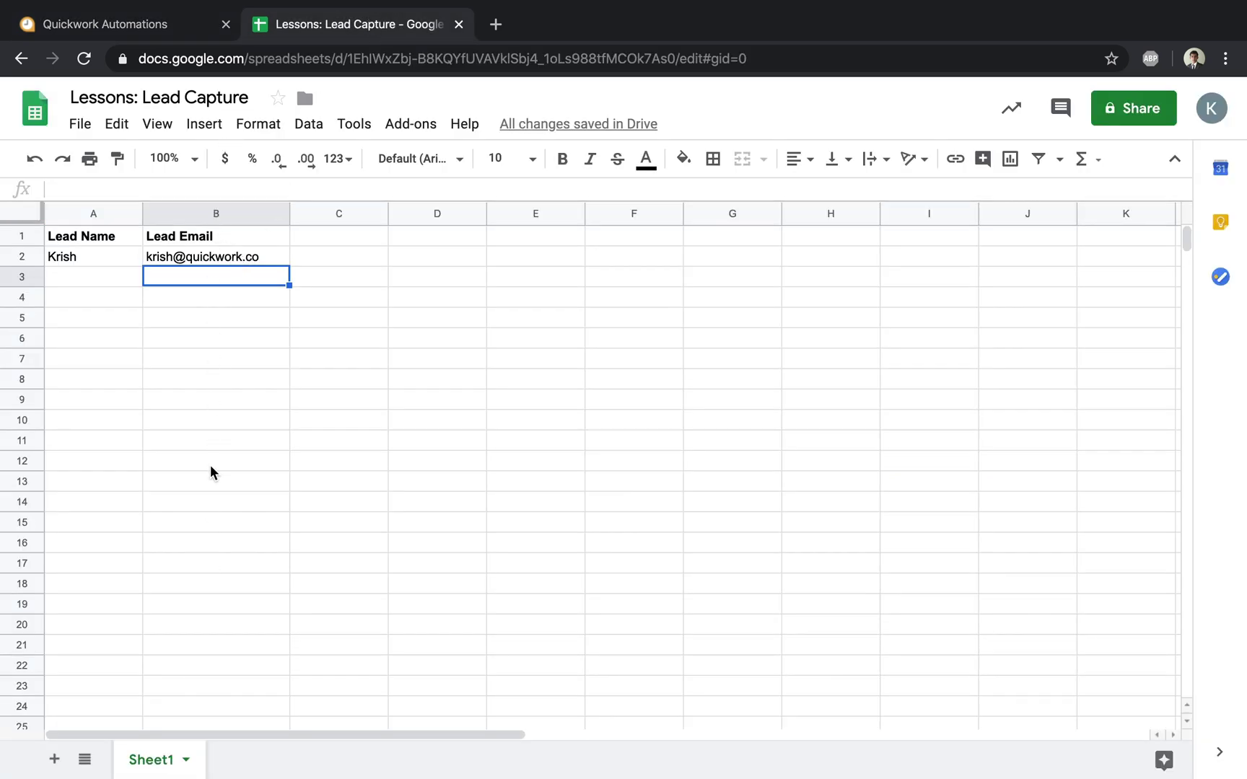
{"action": "left_click", "coordinate": [208, 501]}
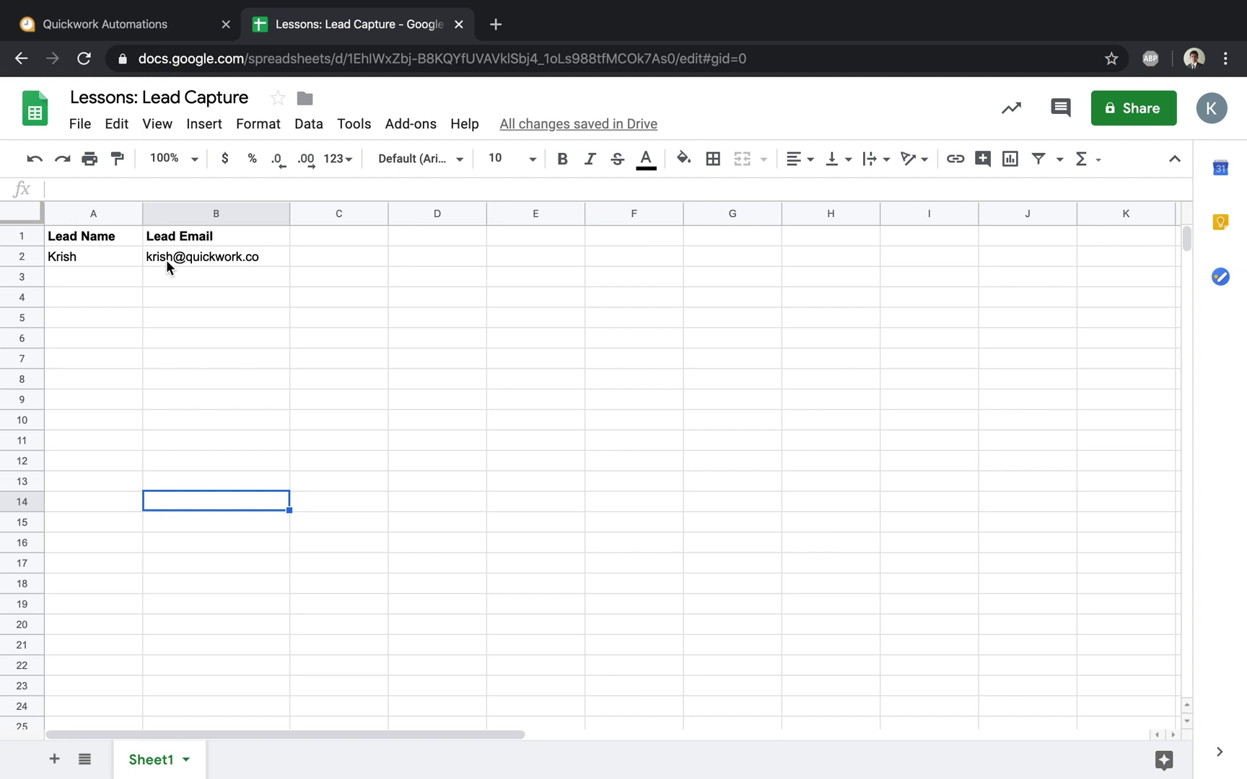
{"action": "left_click", "coordinate": [119, 28]}
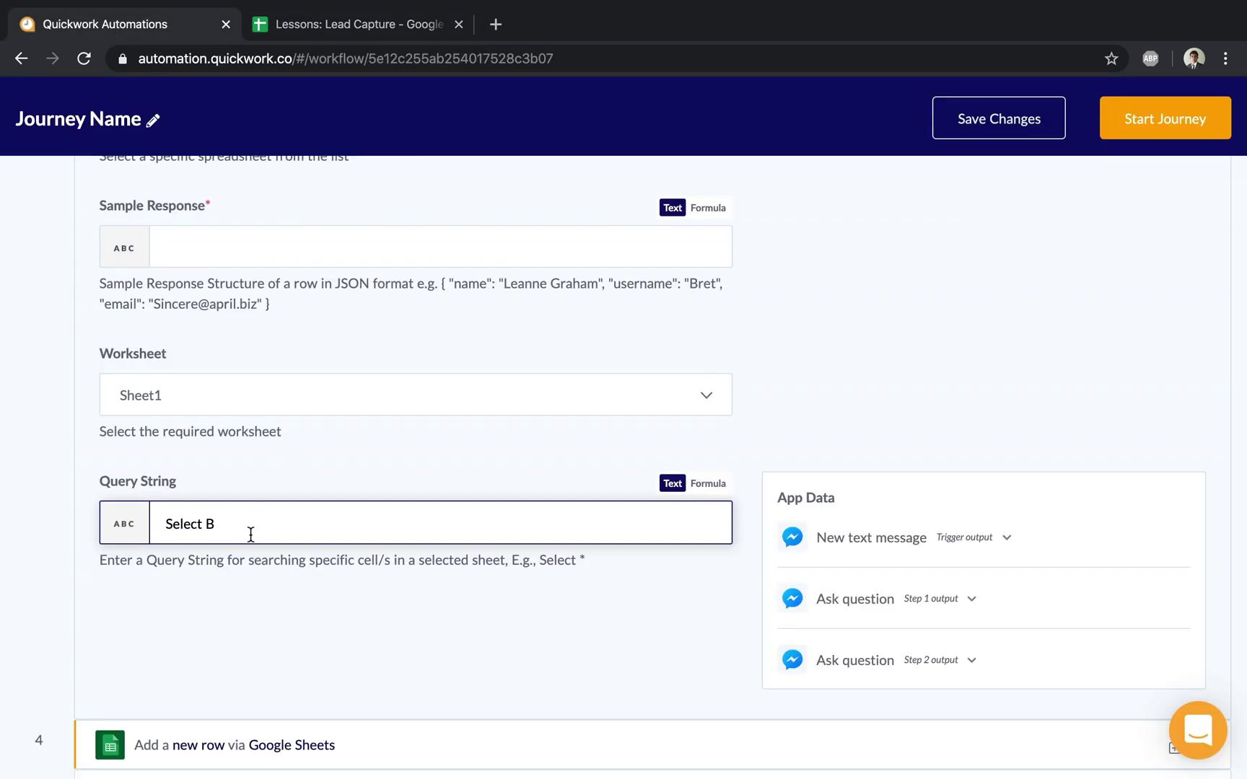
Step: Extend the query with where B = '<Step 2 Answer>' using the step 2 answer data pill
{"action": "type", "text": "where B ="}
{"action": "type", "text": "'"}
{"action": "scroll", "coordinate": [863, 676], "scroll_direction": "down", "scroll_amount": 1}
{"action": "left_click", "coordinate": [859, 642]}
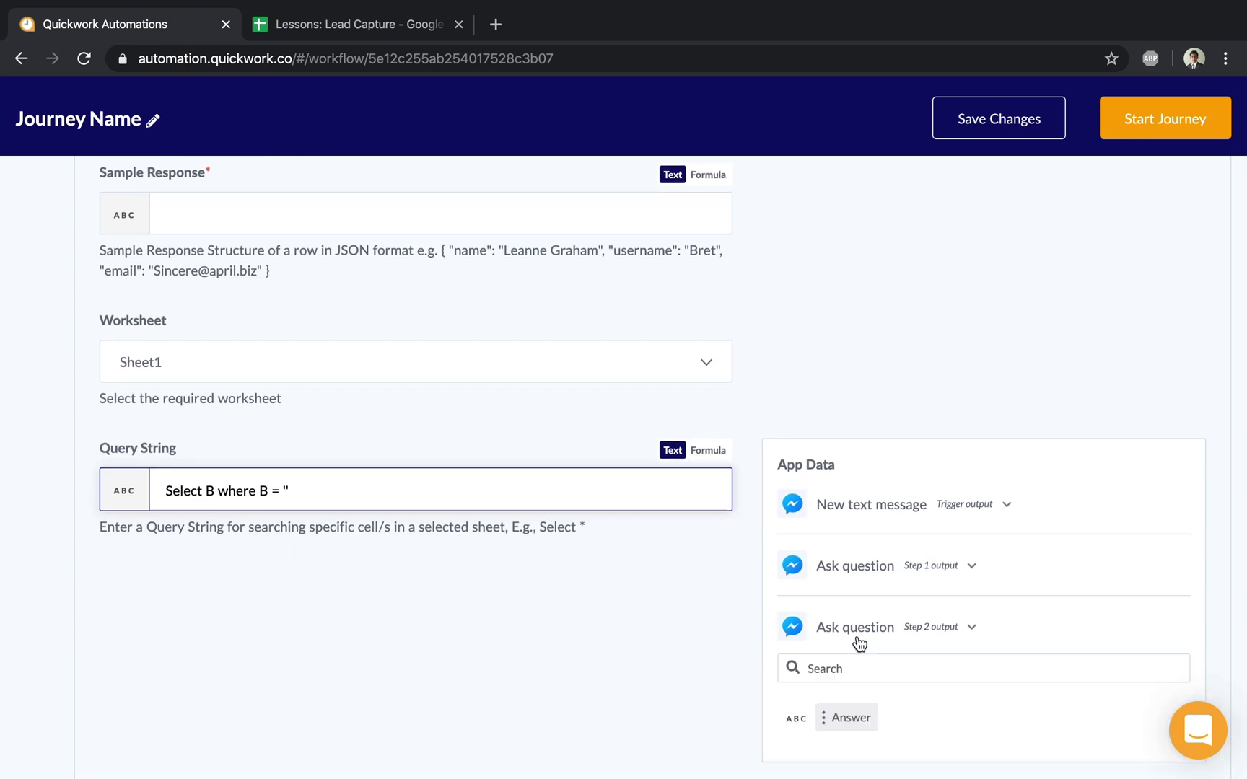
{"action": "left_click", "coordinate": [862, 718]}
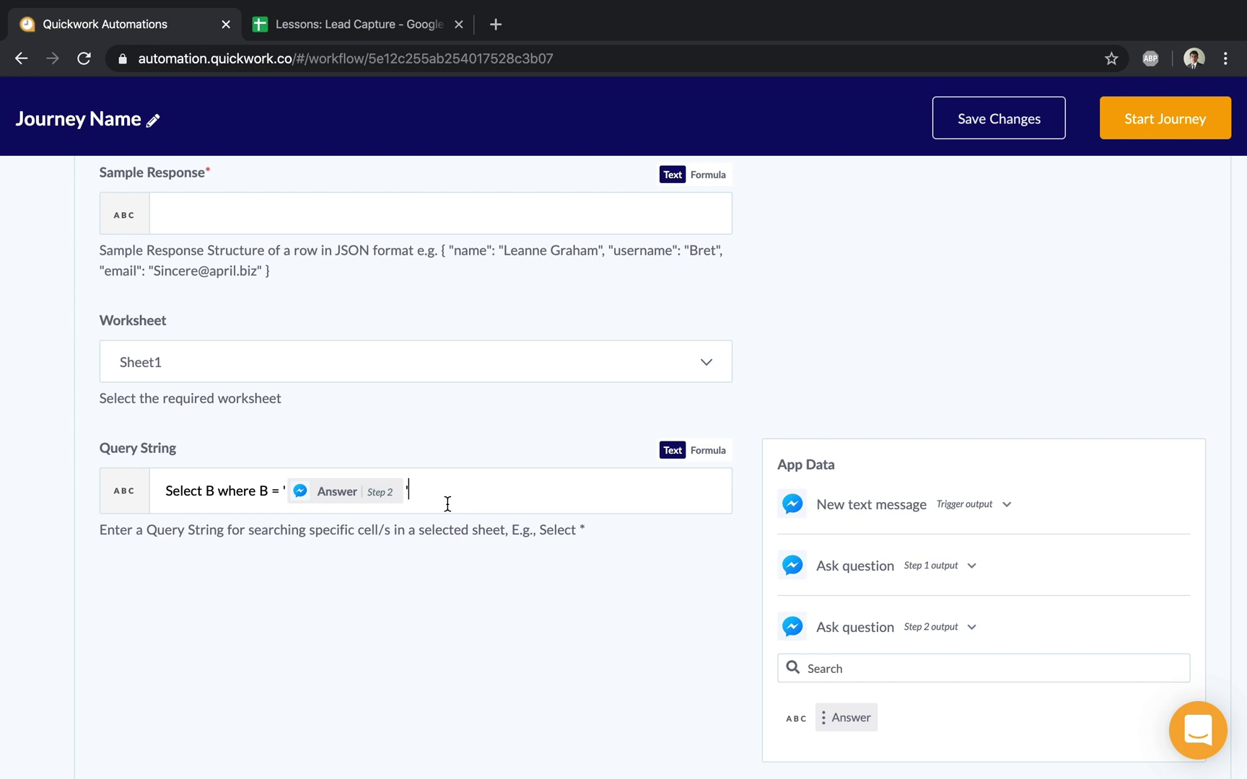
Step: Finish the query string with label B 'email'
{"action": "left_click", "coordinate": [485, 497]}
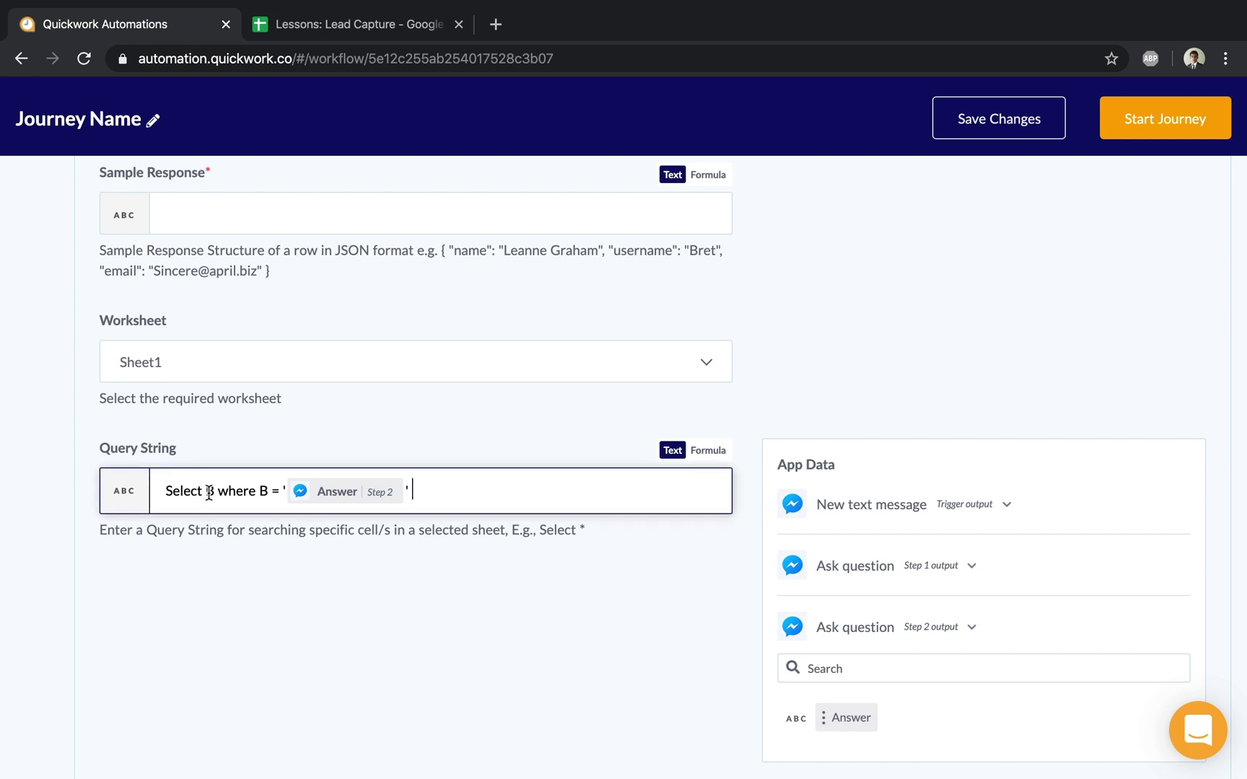
{"action": "type", "text": "label B"}
{"action": "type", "text": "email"}
{"action": "left_click", "coordinate": [452, 663]}
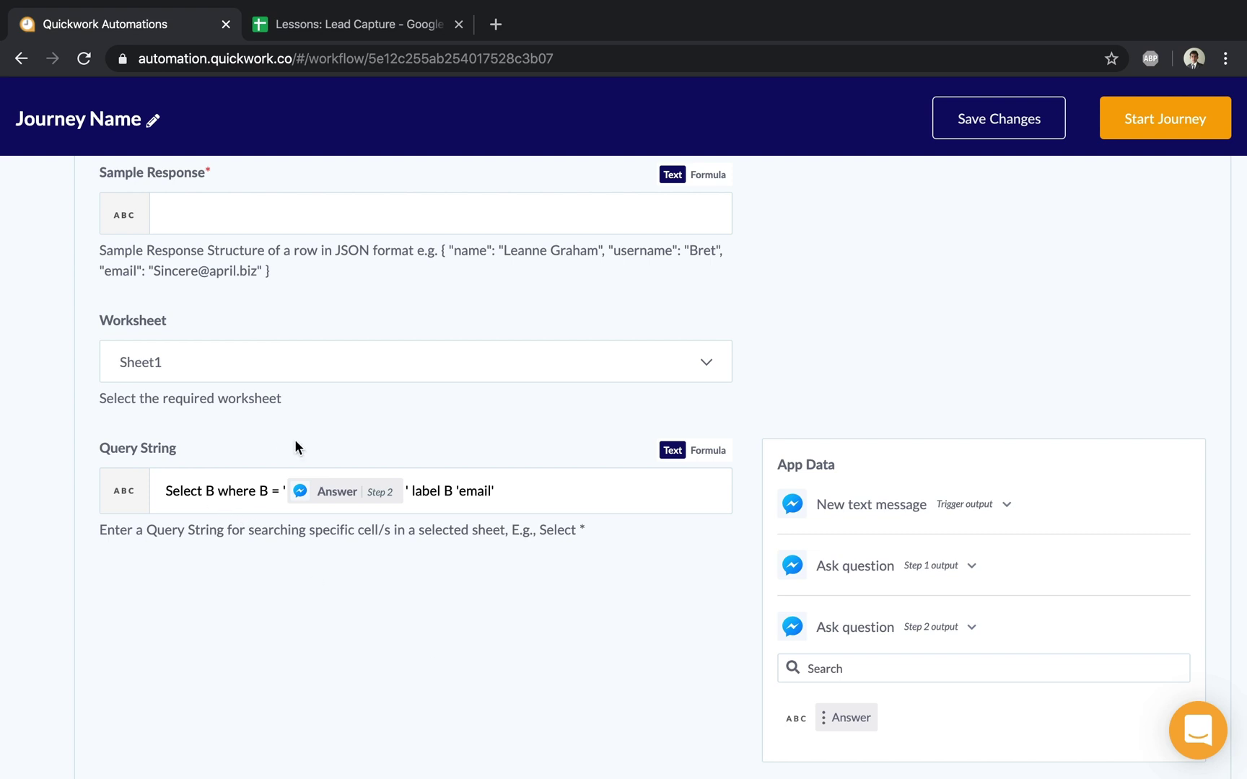
{"action": "scroll", "coordinate": [295, 444], "scroll_direction": "up", "scroll_amount": 3}
Step: Enter {"email" : ""} as the search step's Sample Response
{"action": "left_click", "coordinate": [191, 392]}
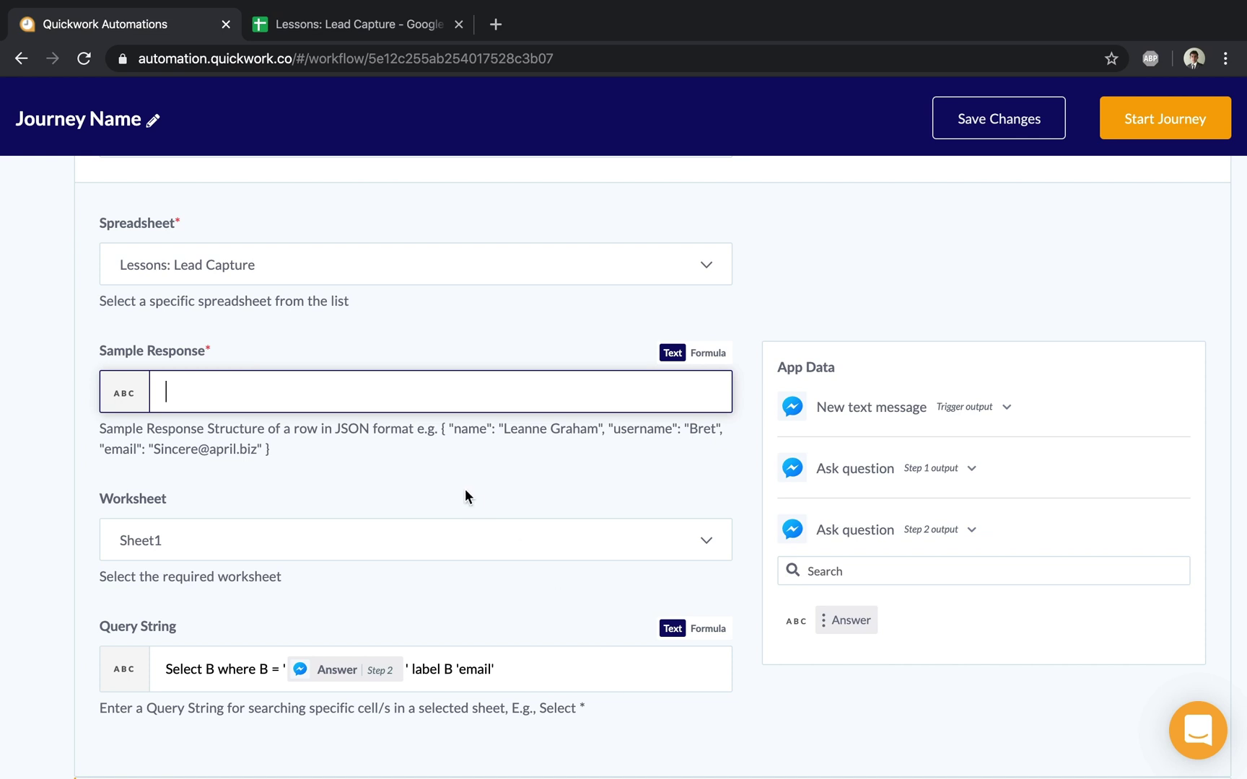
{"action": "left_click", "coordinate": [173, 393]}
{"action": "type", "text": "{\"\"}"}
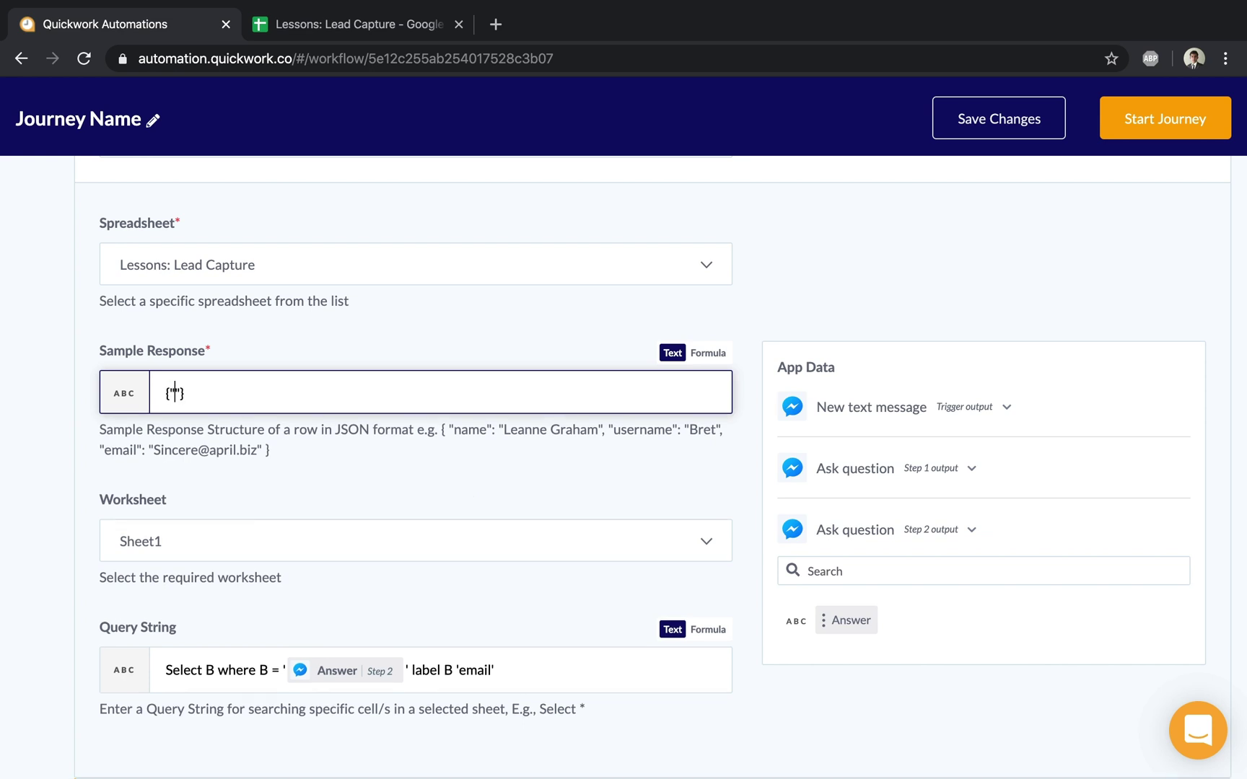
{"action": "type", "text": "email"}
{"action": "key", "text": "Right"}
{"action": "type", "text": ": \"\""}
{"action": "scroll", "coordinate": [329, 454], "scroll_direction": "up", "scroll_amount": 3}
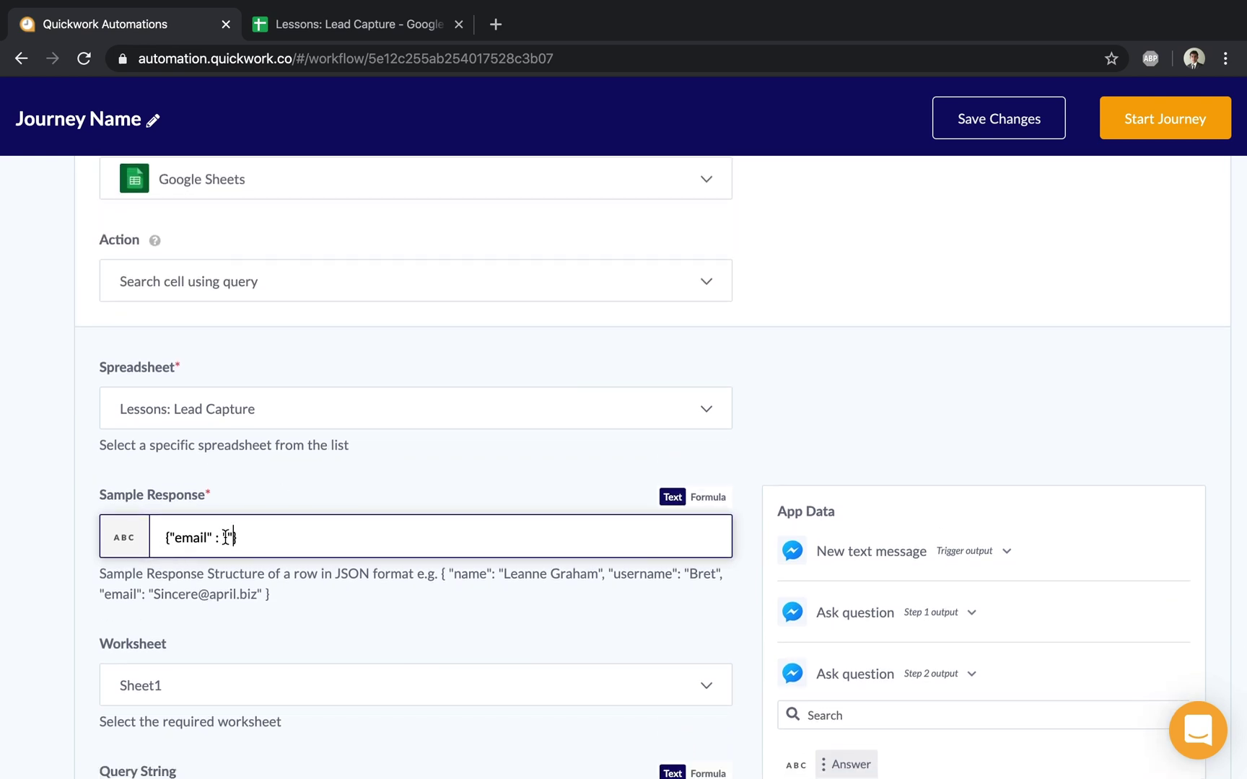
{"action": "scroll", "coordinate": [224, 535], "scroll_direction": "up", "scroll_amount": 2}
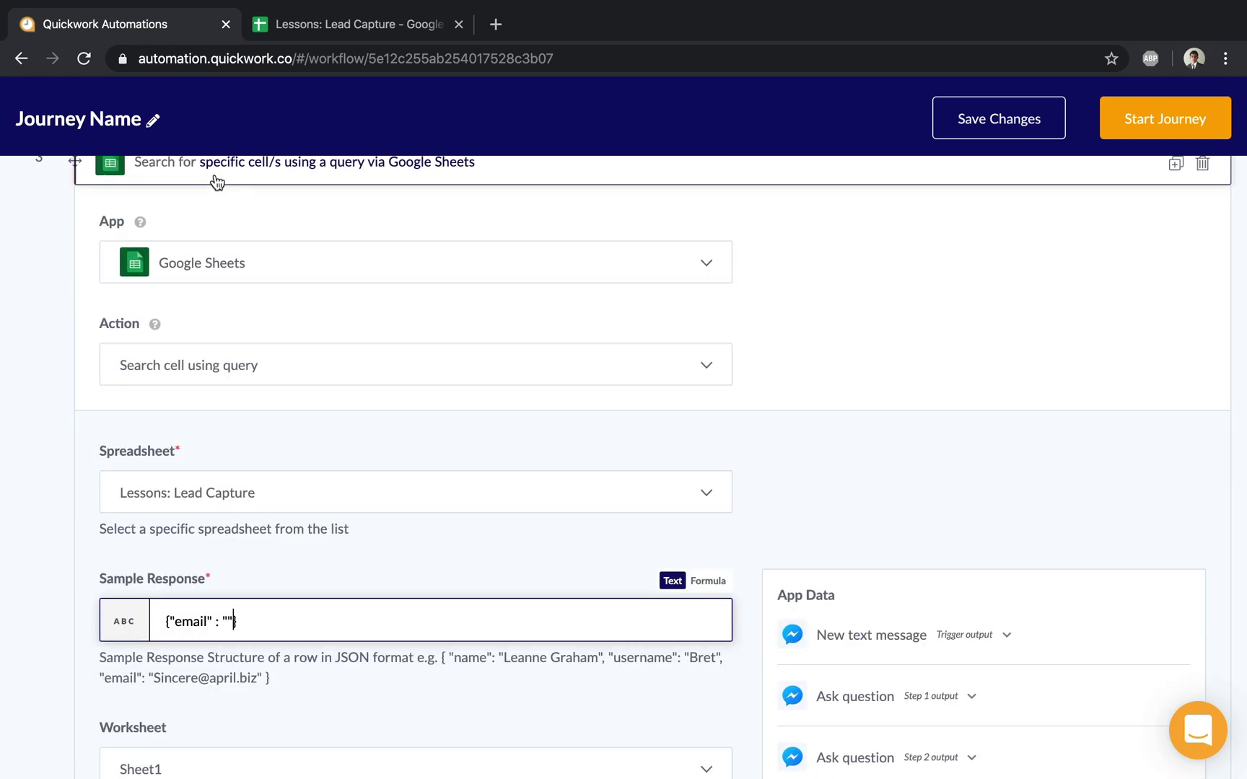
Step: Collapse the search step, save the changes, and add an If Condition as step 5
{"action": "left_click", "coordinate": [217, 177]}
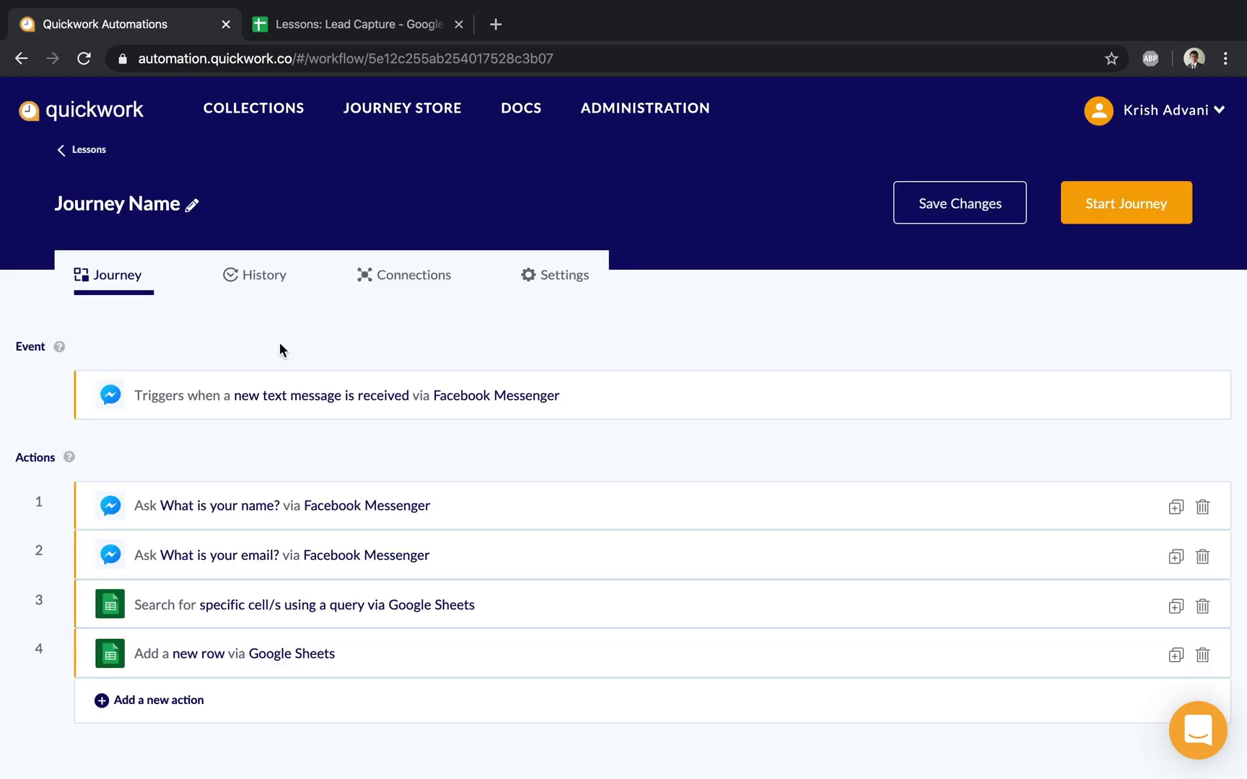
{"action": "left_click", "coordinate": [949, 216]}
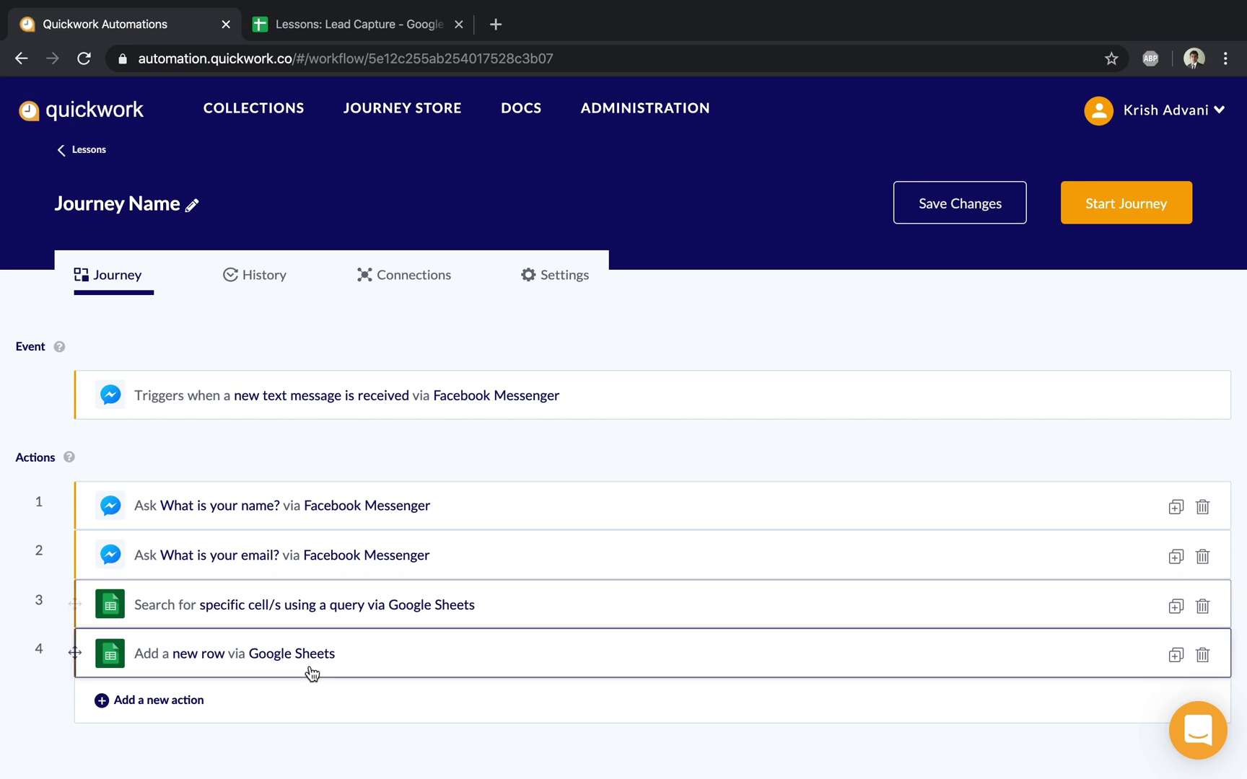
{"action": "left_click", "coordinate": [127, 700]}
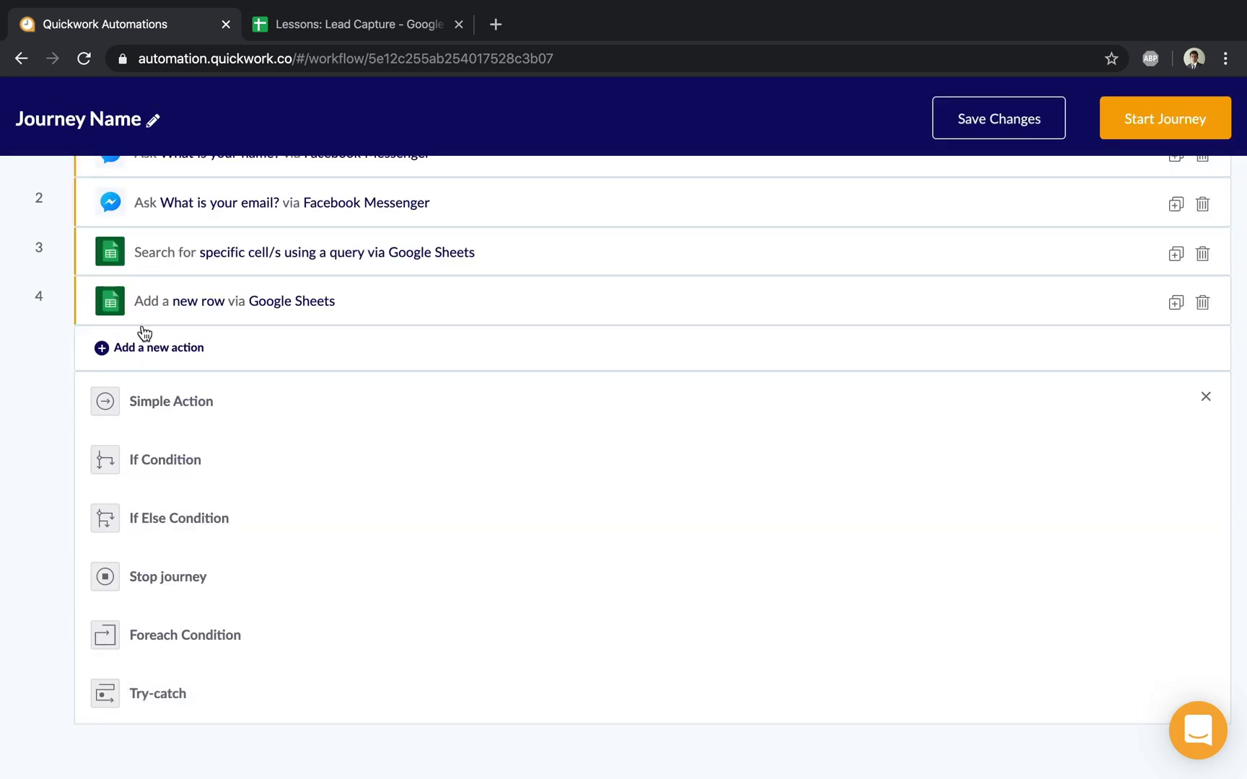
{"action": "left_click", "coordinate": [180, 448]}
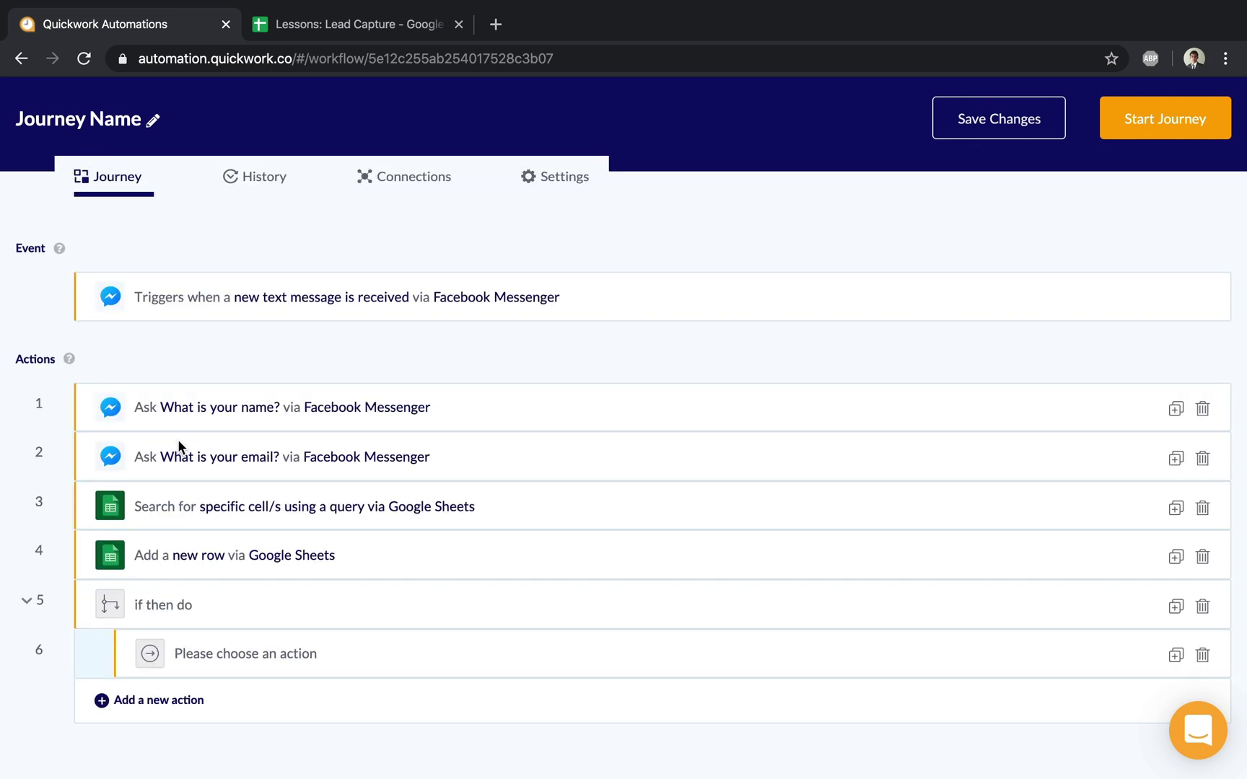
{"action": "left_click", "coordinate": [200, 605]}
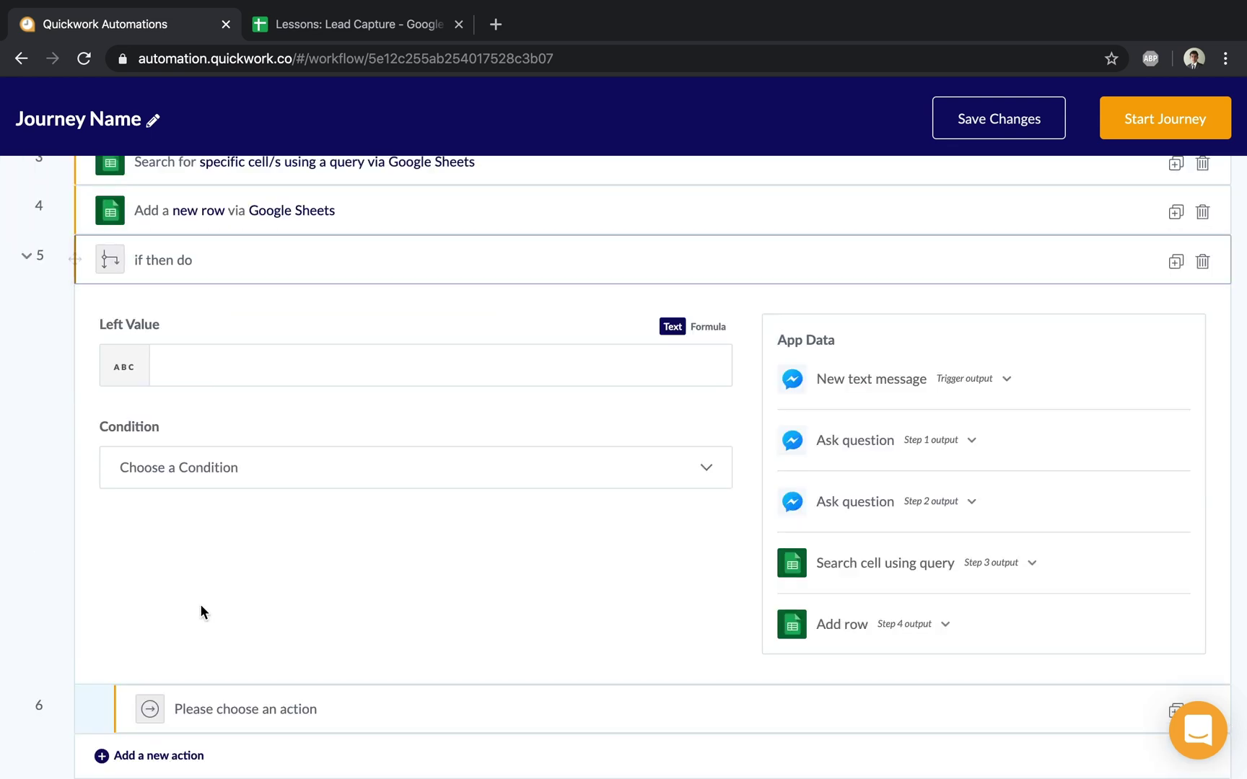
Step: Re-check step 3's sample response, keep Sheet1 as the worksheet, and review the email query string
{"action": "left_click", "coordinate": [819, 567]}
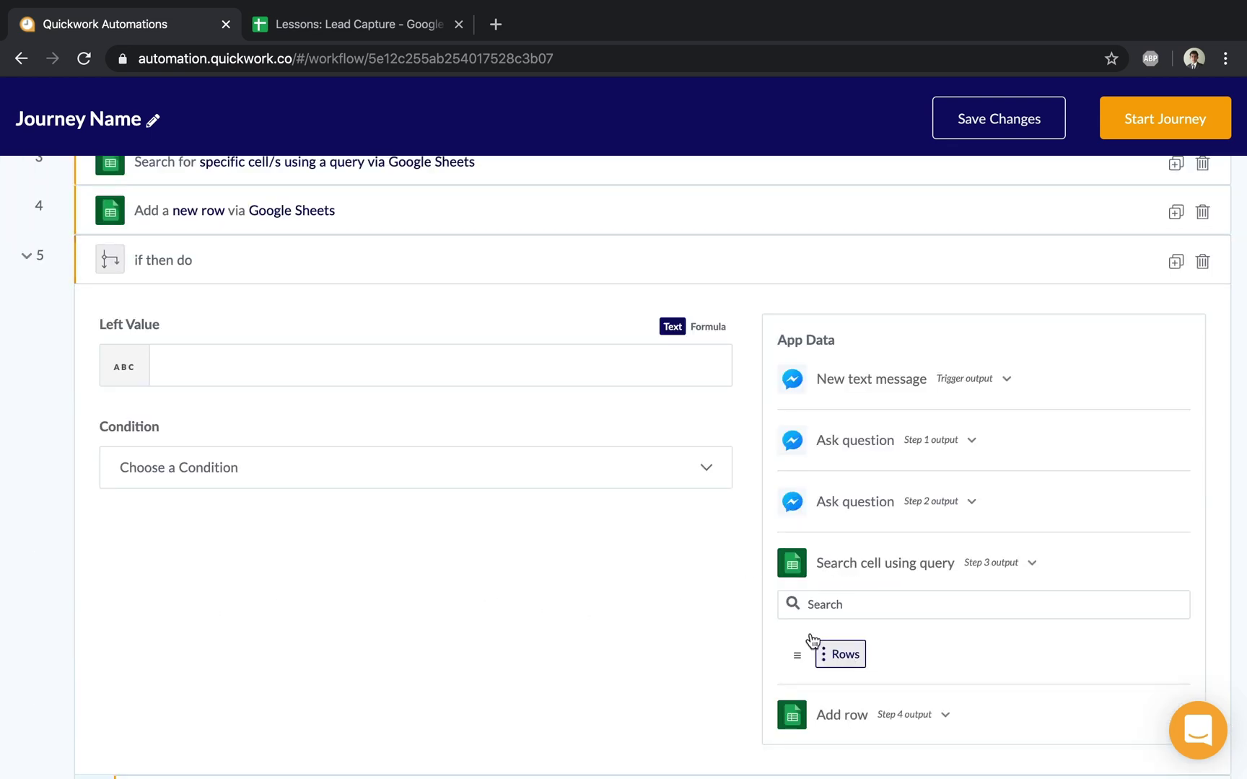
{"action": "scroll", "coordinate": [793, 629], "scroll_direction": "up", "scroll_amount": 3}
{"action": "left_click", "coordinate": [290, 268]}
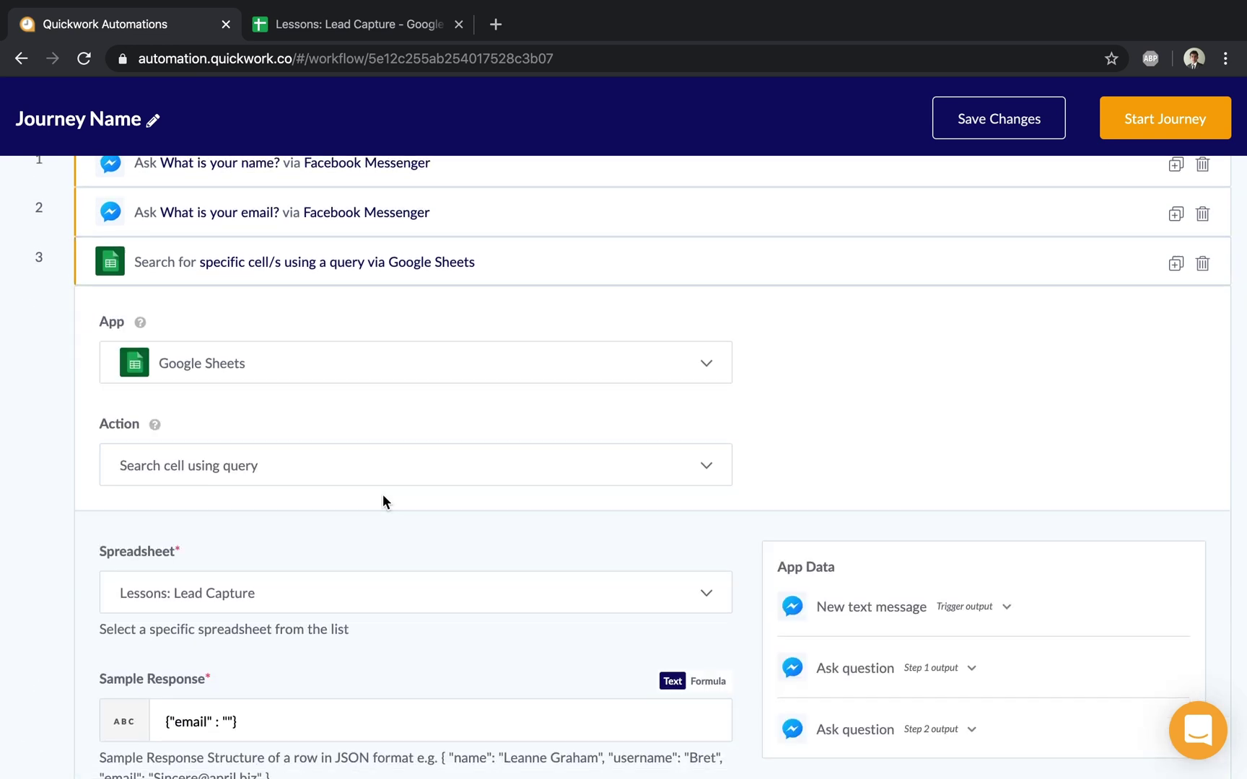
{"action": "left_click", "coordinate": [299, 640]}
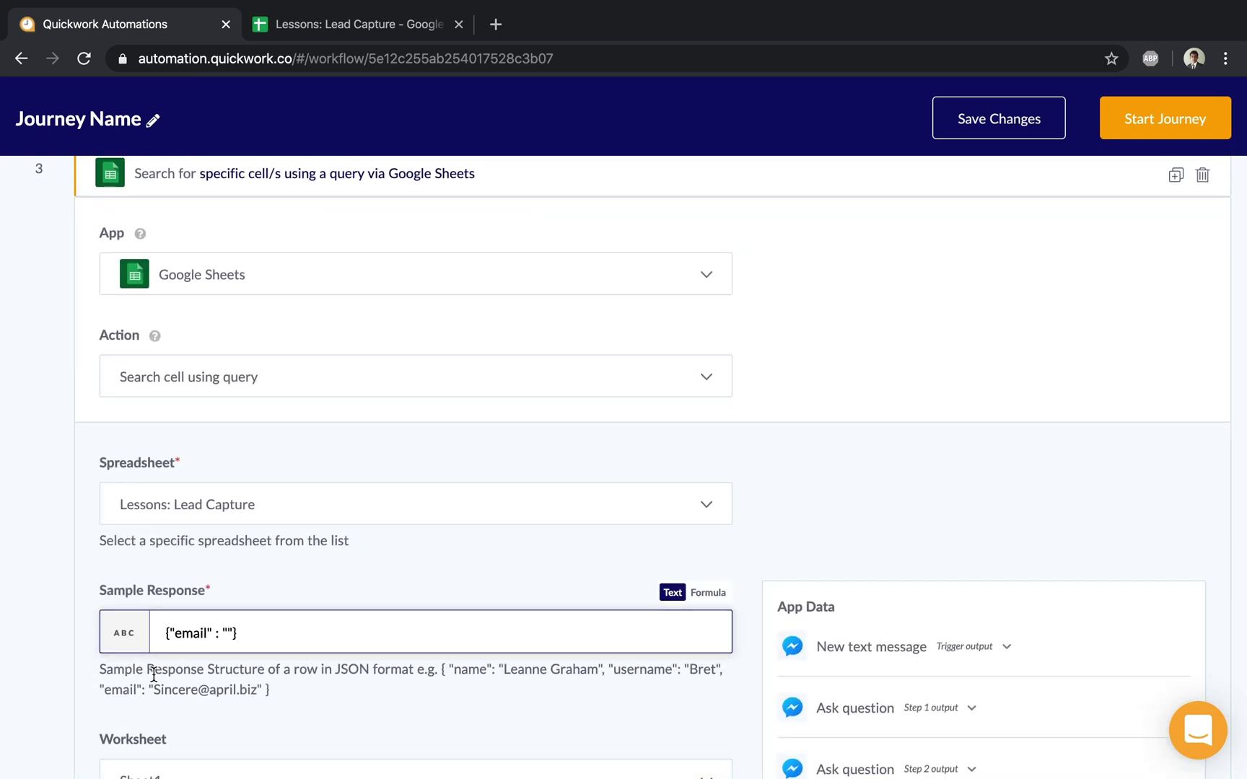
{"action": "left_click", "coordinate": [251, 631]}
{"action": "scroll", "coordinate": [267, 703], "scroll_direction": "down", "scroll_amount": 3}
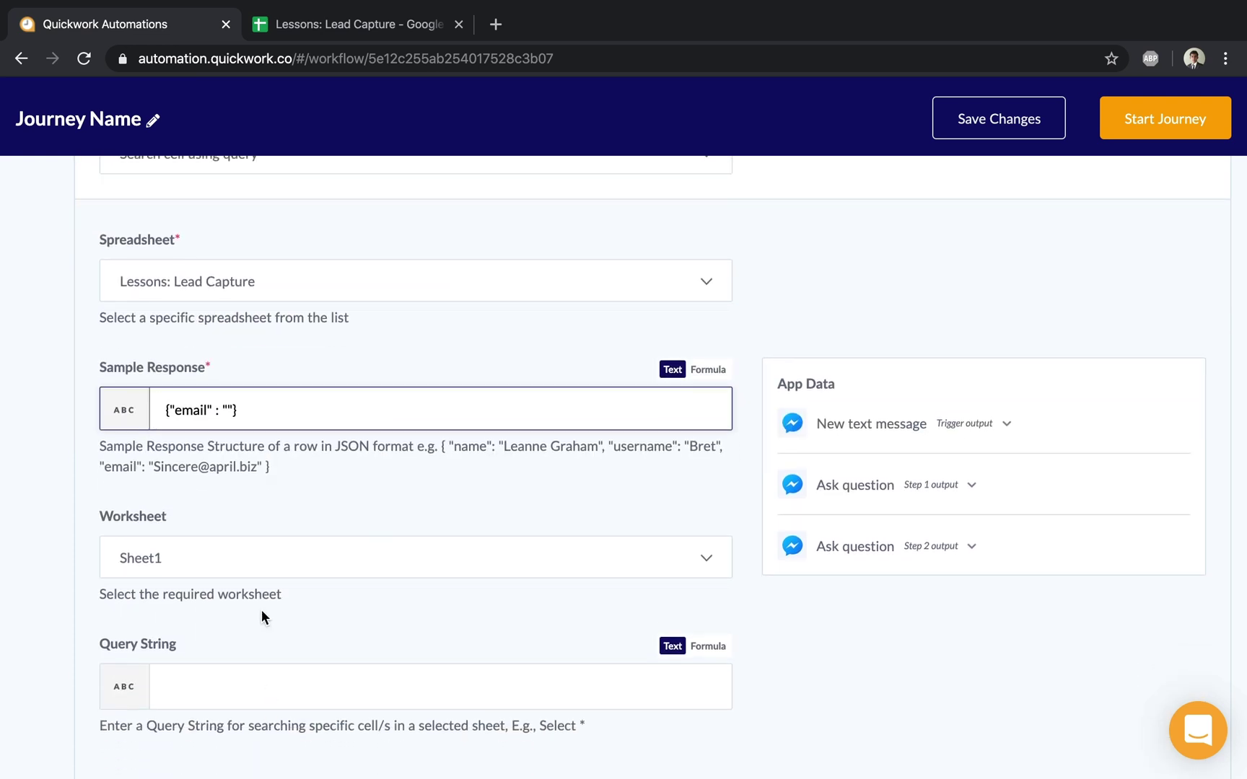
{"action": "left_click", "coordinate": [253, 562]}
{"action": "left_click", "coordinate": [207, 603]}
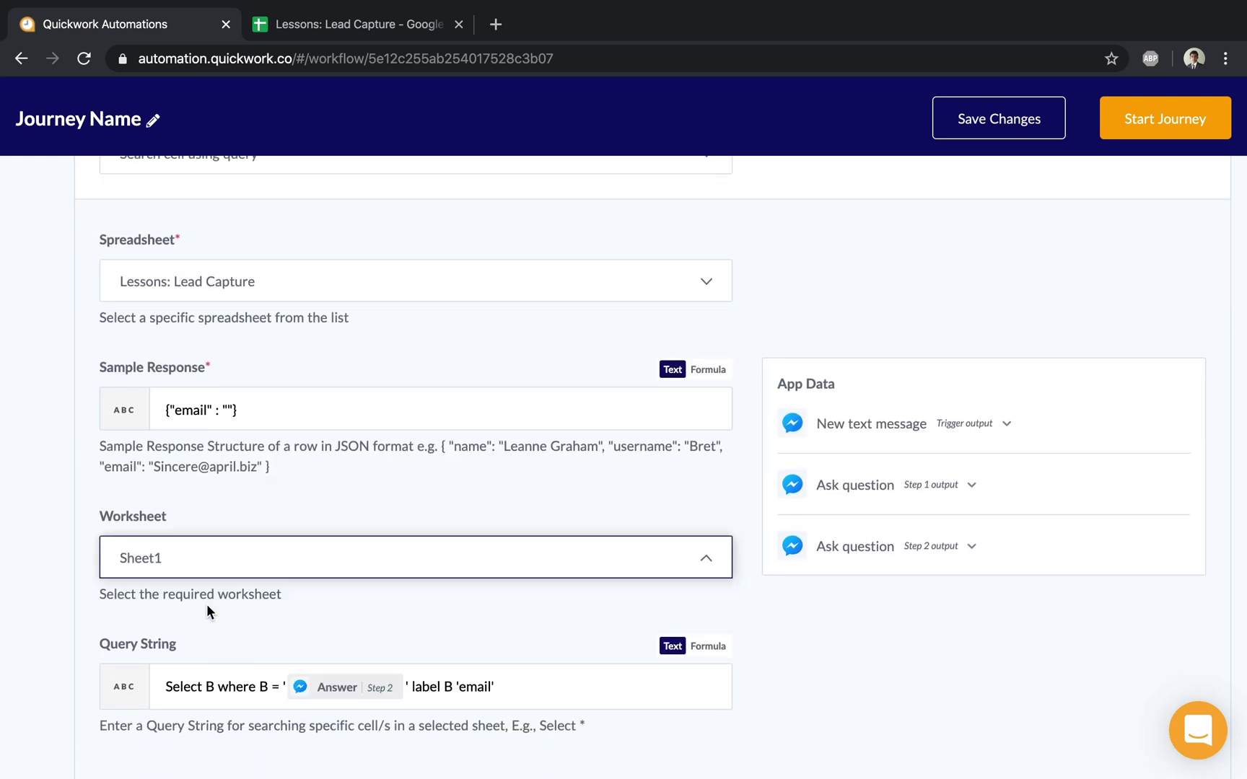
{"action": "left_click", "coordinate": [556, 688]}
{"action": "scroll", "coordinate": [556, 688], "scroll_direction": "down", "scroll_amount": 3}
{"action": "scroll", "coordinate": [513, 650], "scroll_direction": "up", "scroll_amount": 3}
{"action": "left_click", "coordinate": [503, 636]}
{"action": "scroll", "coordinate": [503, 635], "scroll_direction": "down", "scroll_amount": 4}
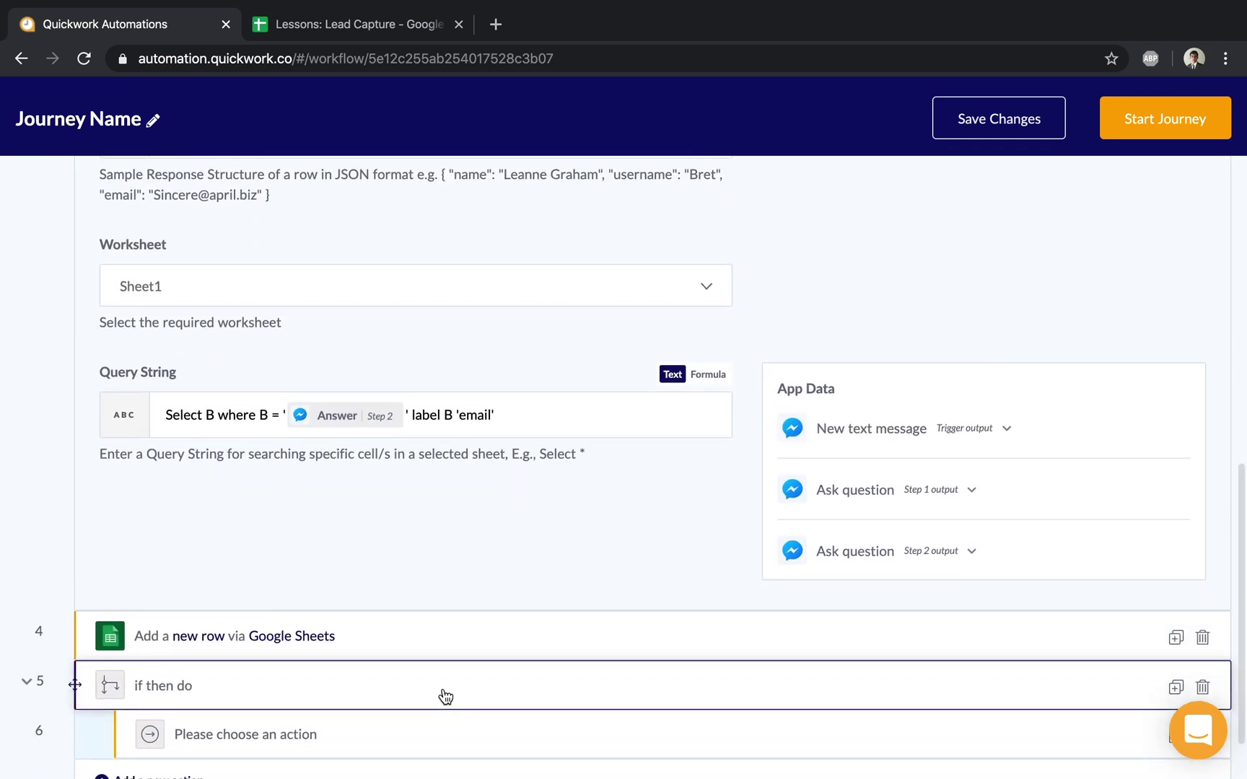
Step: Place step 3's Email output in the If Condition's Left Value
{"action": "left_click", "coordinate": [443, 695]}
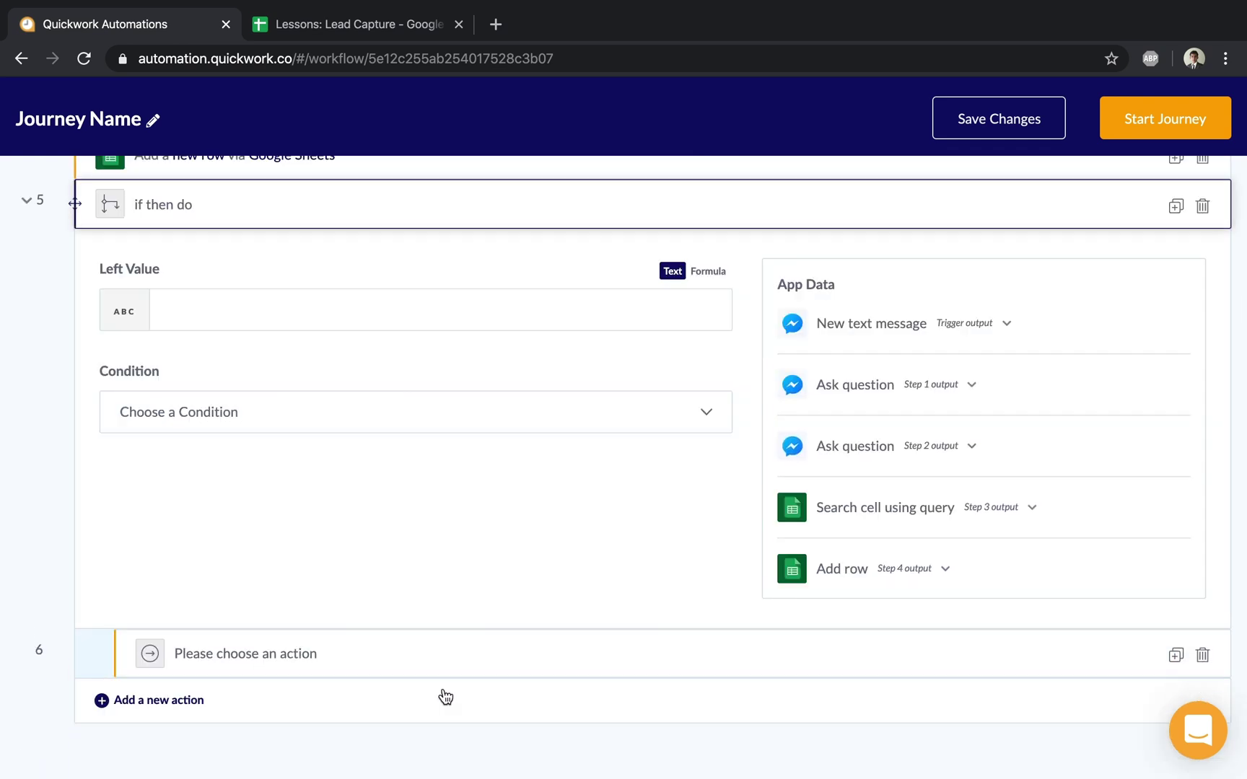
{"action": "left_click", "coordinate": [859, 508]}
{"action": "scroll", "coordinate": [859, 508], "scroll_direction": "down", "scroll_amount": 2}
{"action": "scroll", "coordinate": [548, 361], "scroll_direction": "up", "scroll_amount": 2}
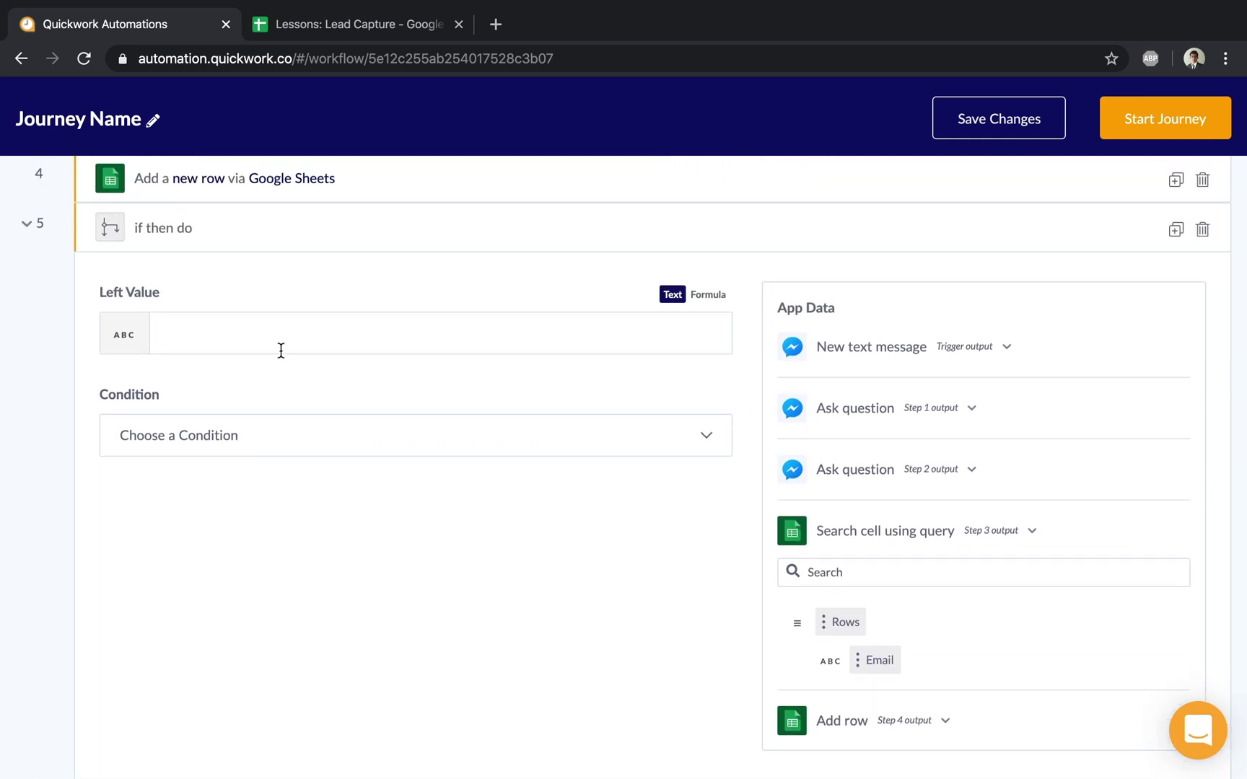
{"action": "left_click_drag", "start_coordinate": [871, 661], "coordinate": [186, 337]}
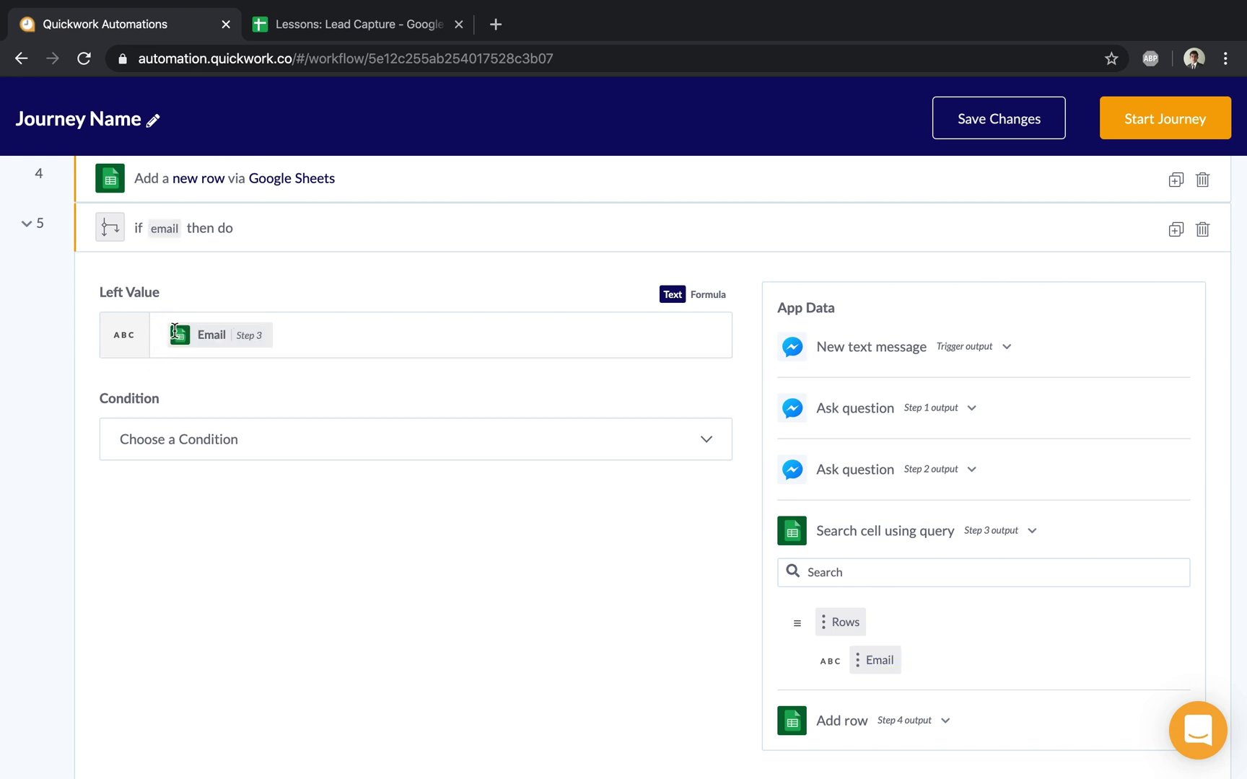
Step: Set the condition to 'Is not present', replacing a first 'Is present' choice
{"action": "left_click", "coordinate": [244, 435]}
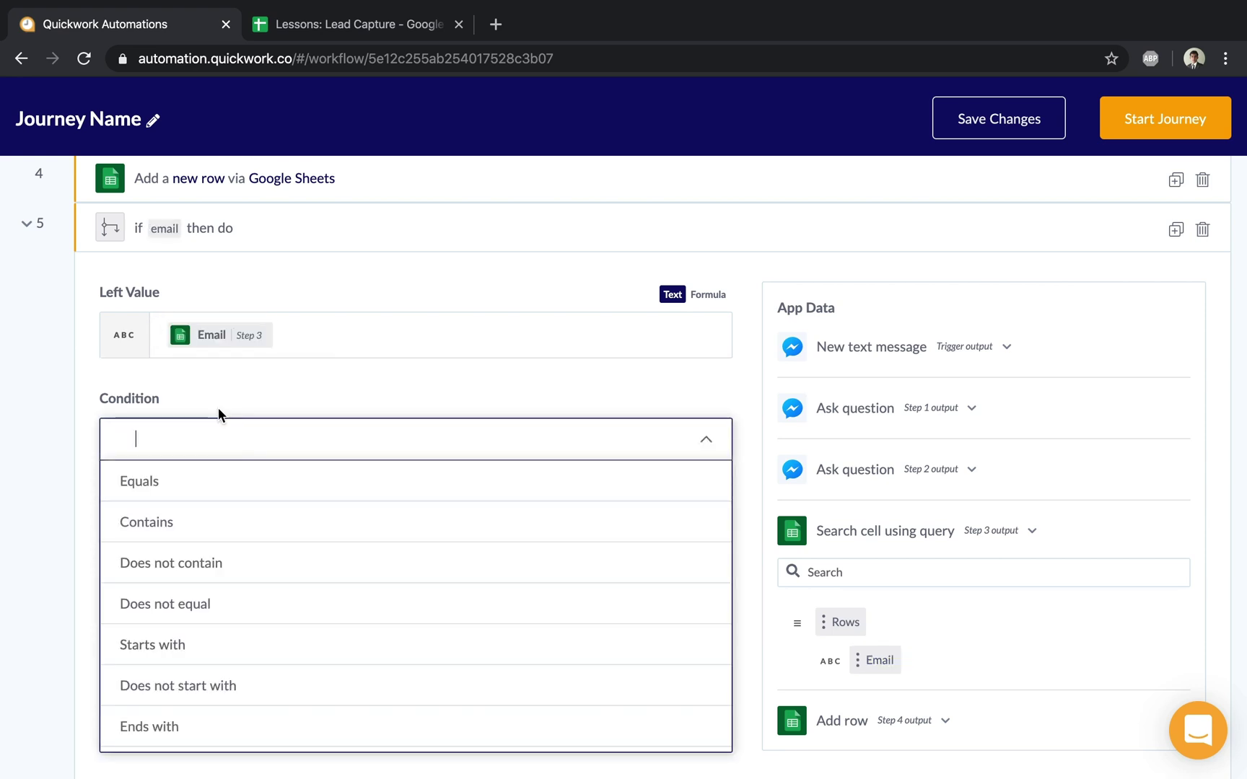
{"action": "type", "text": "is pr"}
{"action": "left_click", "coordinate": [216, 482]}
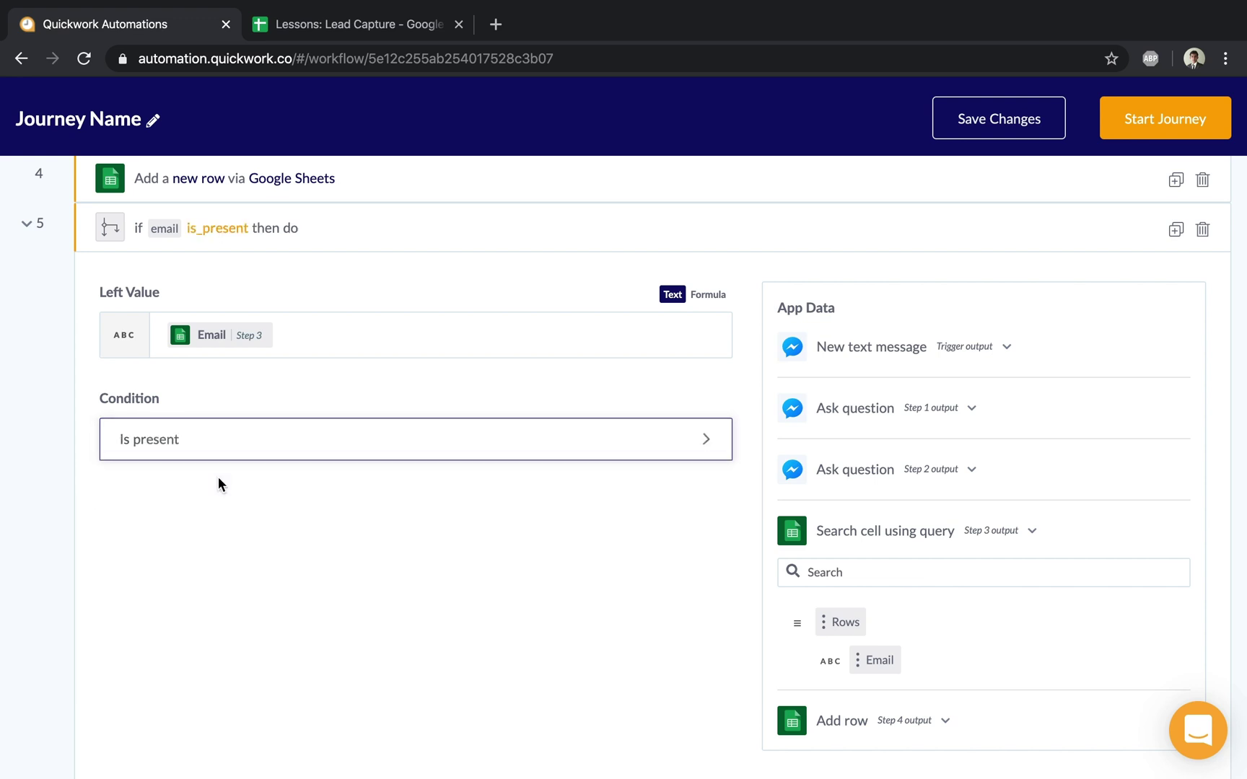
{"action": "left_click", "coordinate": [295, 250]}
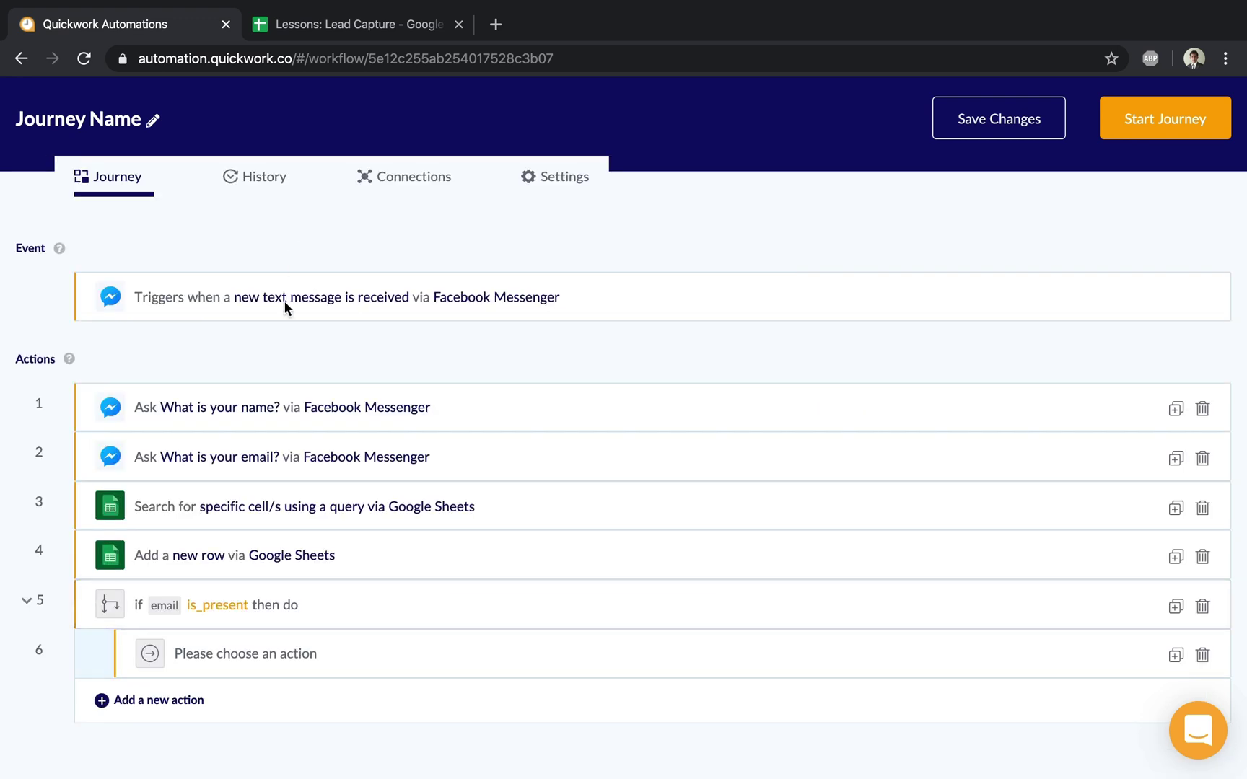
{"action": "left_click", "coordinate": [242, 613]}
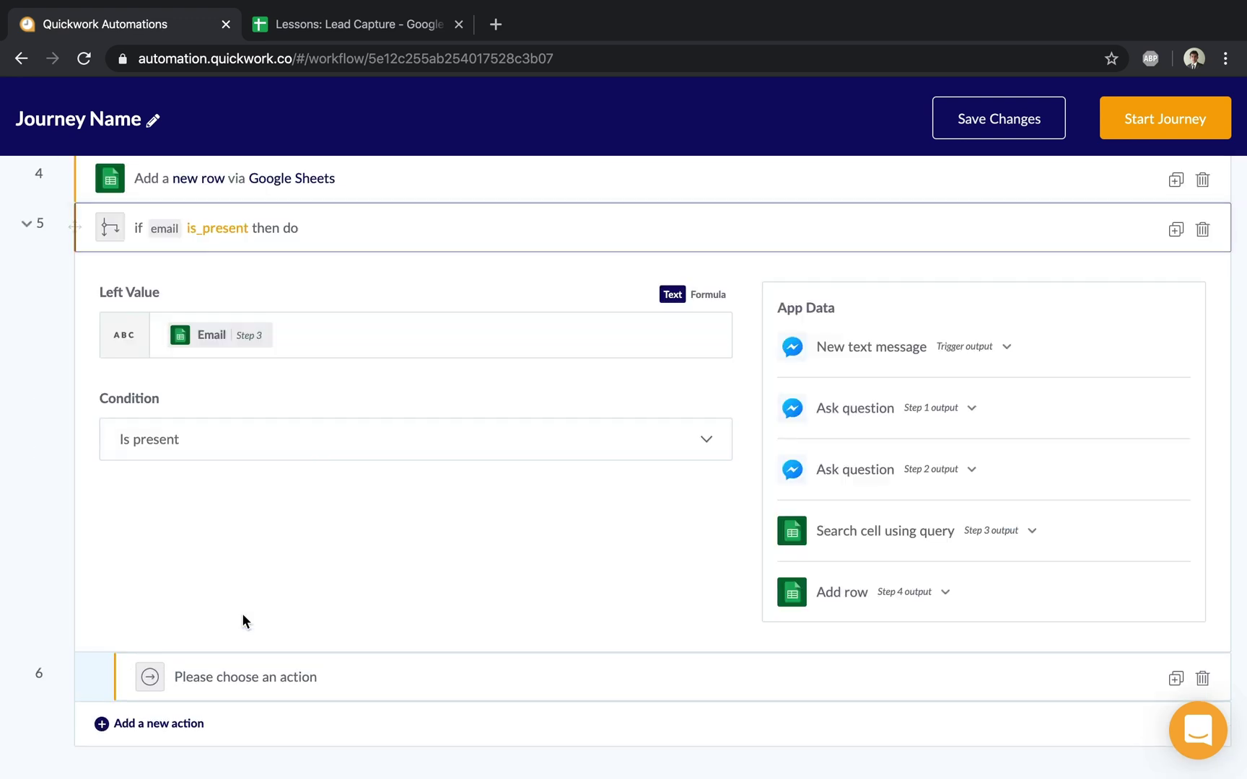
{"action": "left_click", "coordinate": [243, 446]}
{"action": "type", "text": "is not"}
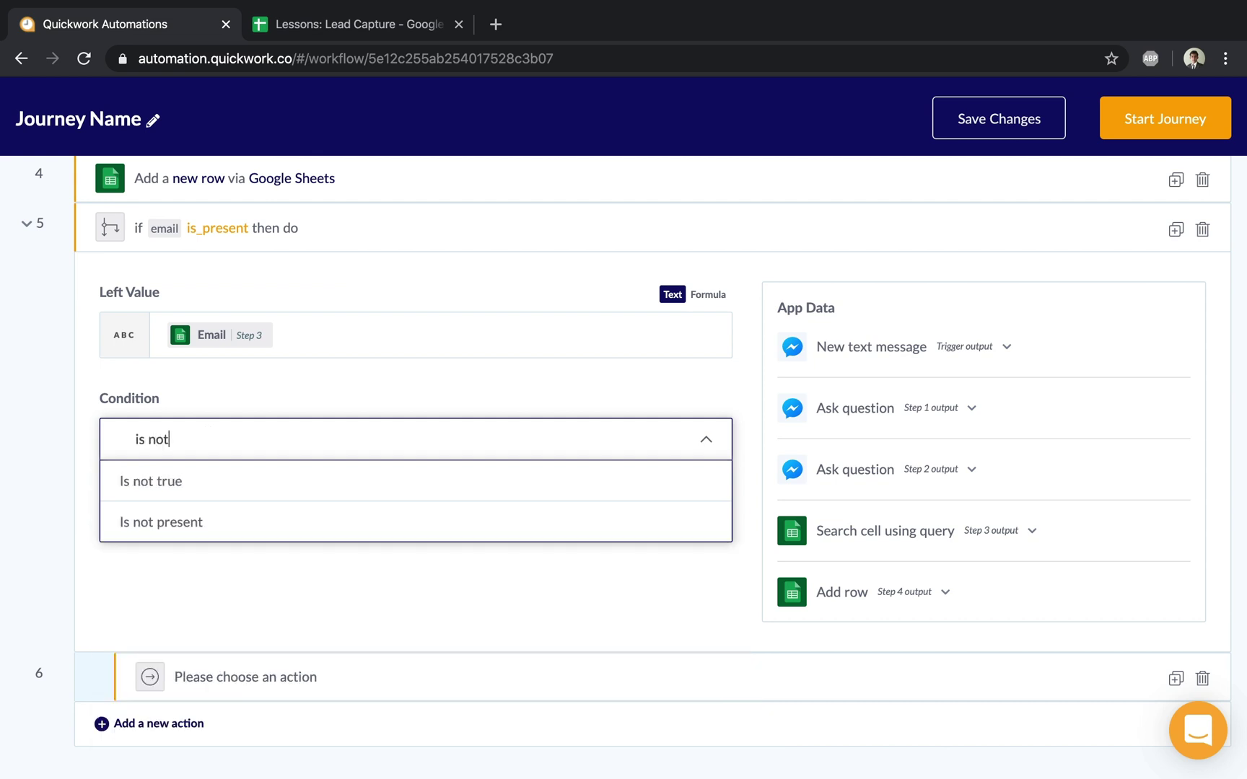
{"action": "left_click", "coordinate": [231, 516]}
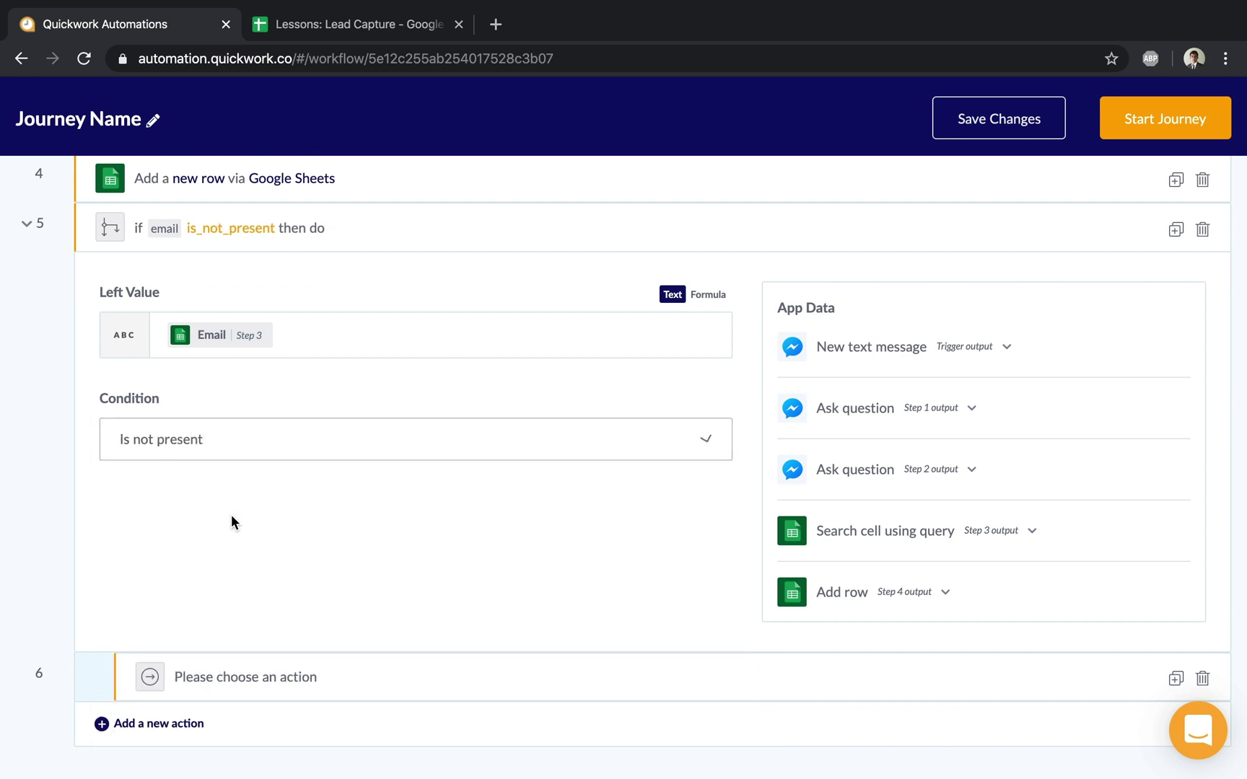
Step: Move the Add a new row step into the email is_not_present branch and delete the empty placeholder action
{"action": "left_click", "coordinate": [244, 245]}
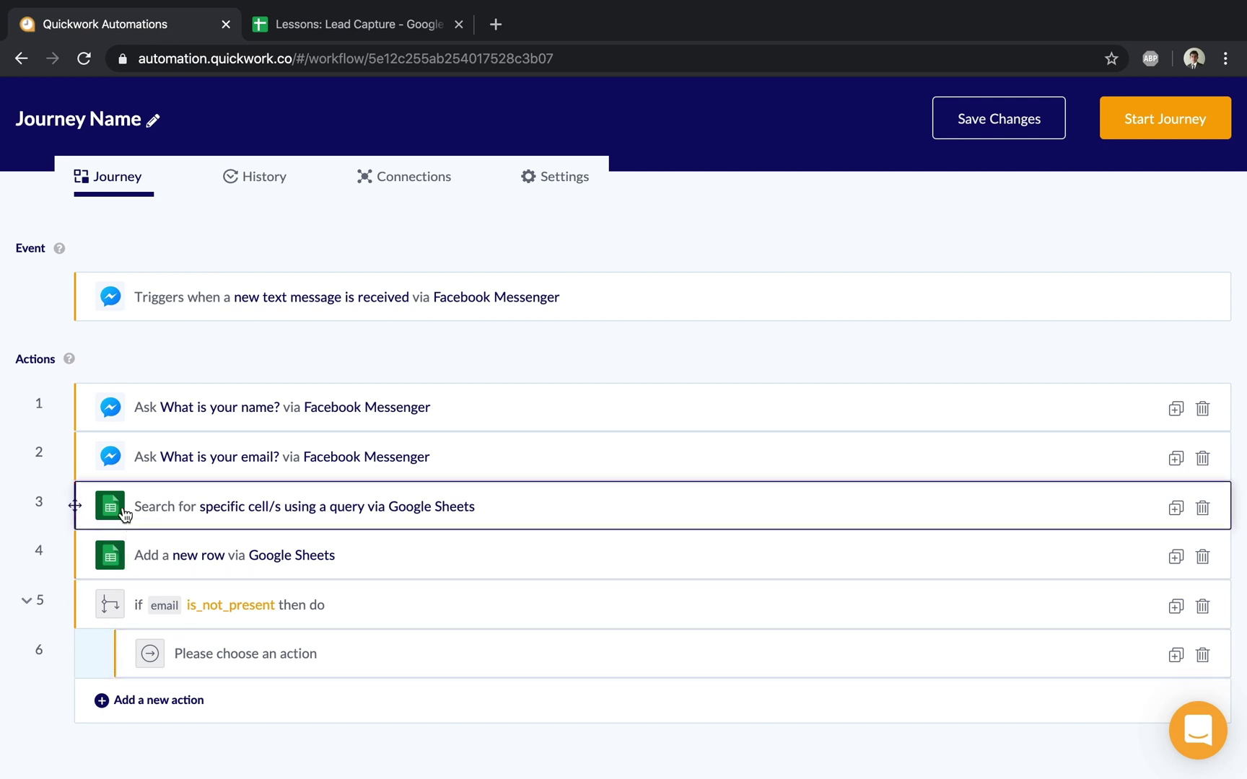
{"action": "left_click_drag", "start_coordinate": [155, 558], "coordinate": [396, 625]}
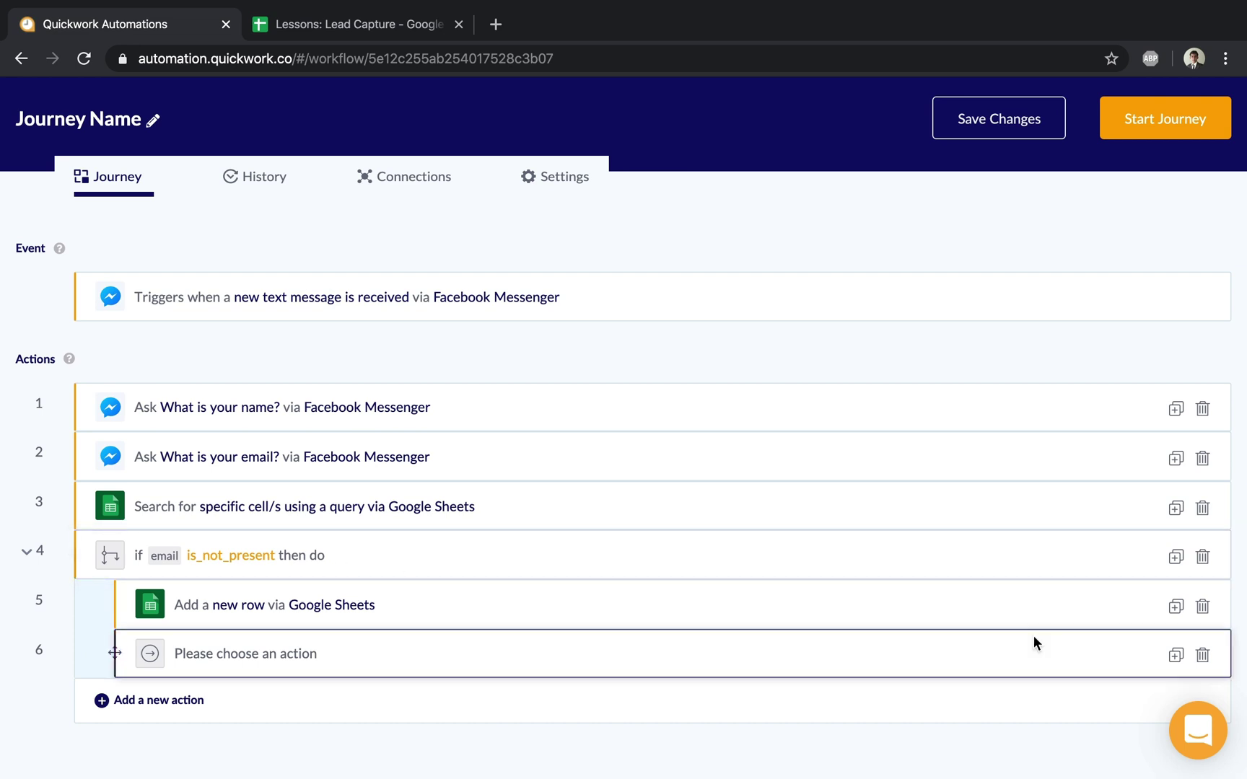
{"action": "left_click", "coordinate": [1202, 656]}
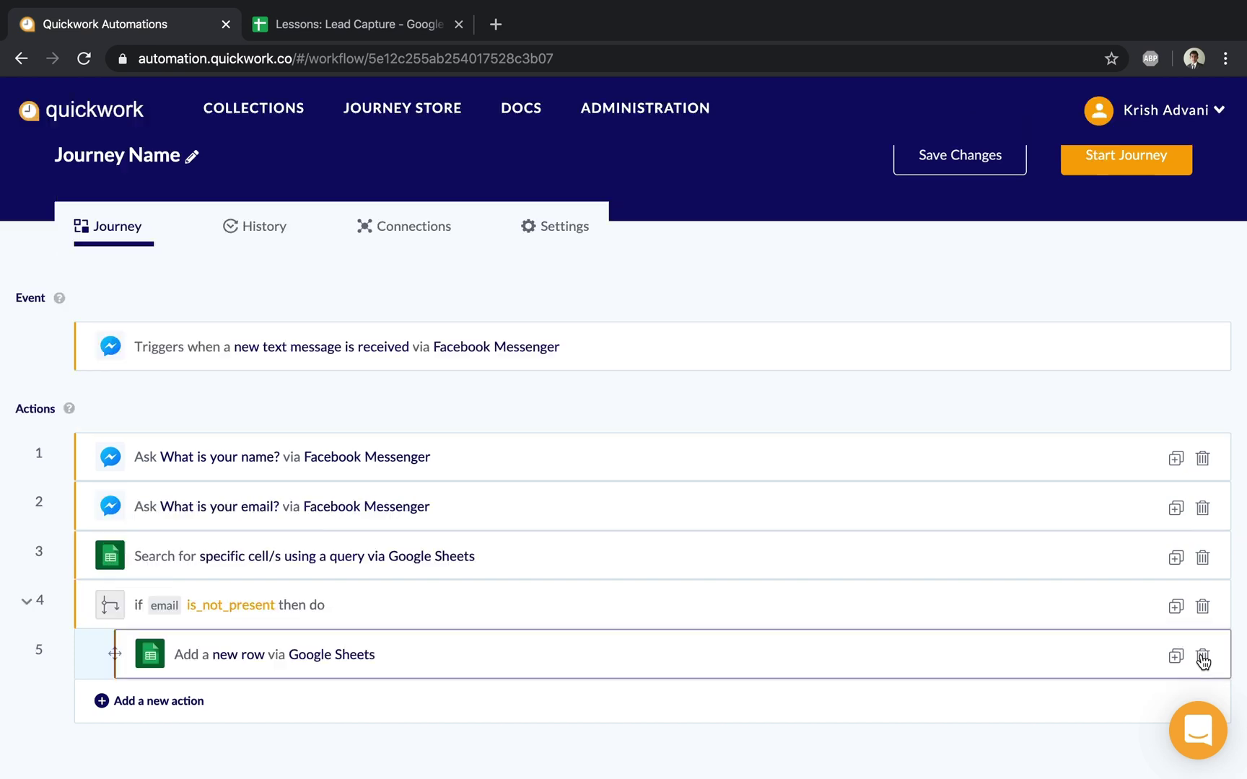
{"action": "scroll", "coordinate": [945, 531], "scroll_direction": "up", "scroll_amount": 2}
Step: Save and start the journey, then confirm cell B2 of the Lead Capture sheet holds the only lead
{"action": "left_click", "coordinate": [954, 222]}
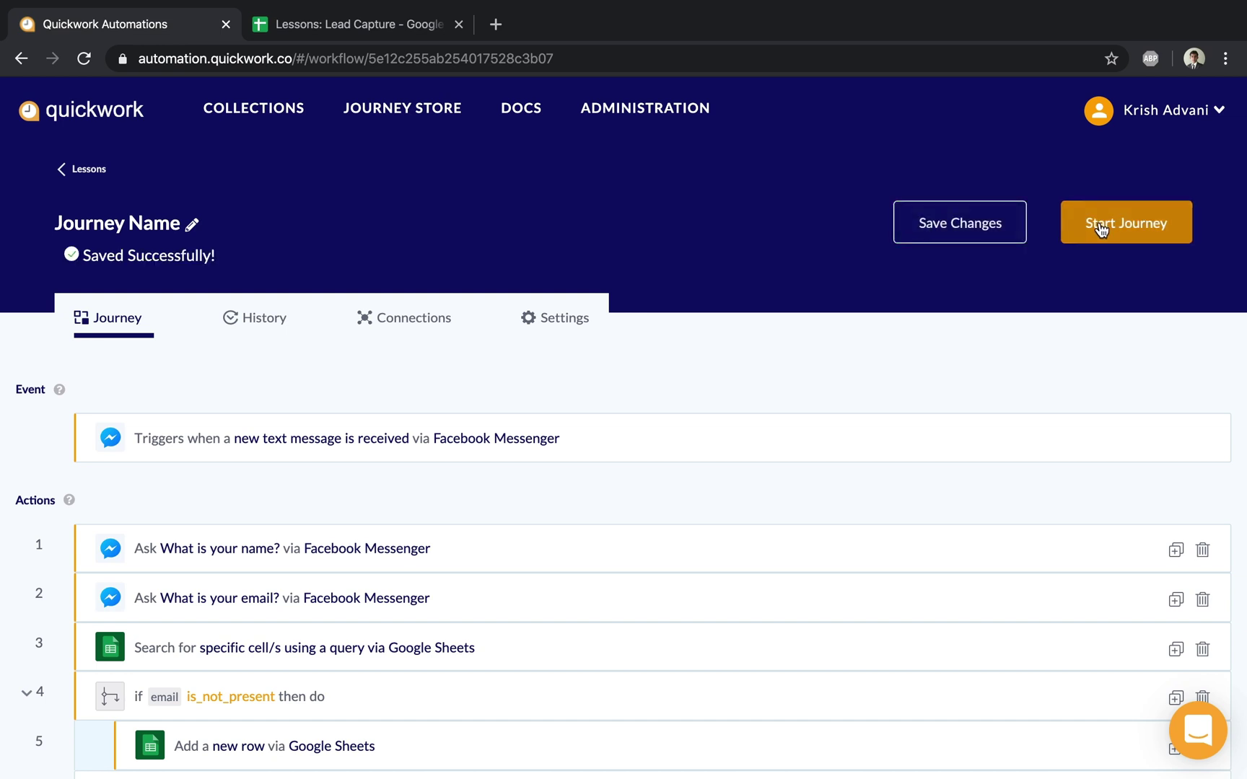
{"action": "left_click", "coordinate": [1099, 225]}
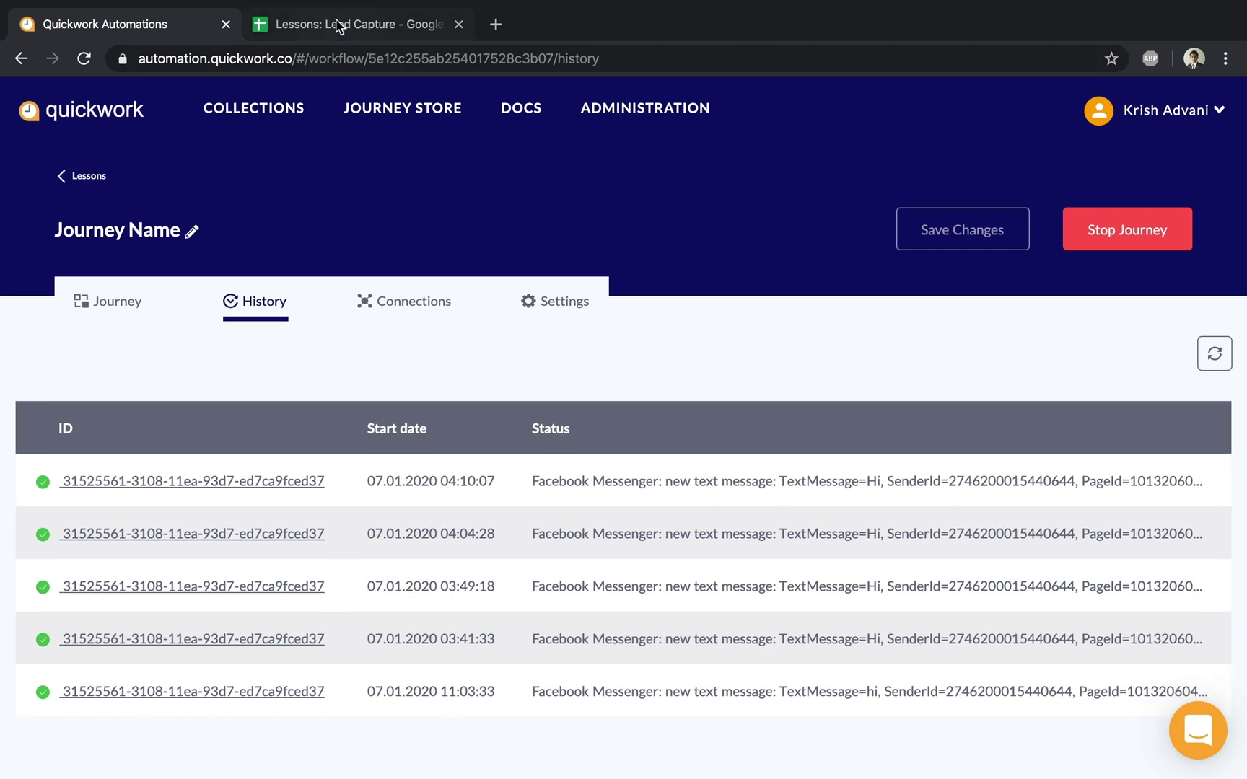
{"action": "left_click", "coordinate": [339, 23]}
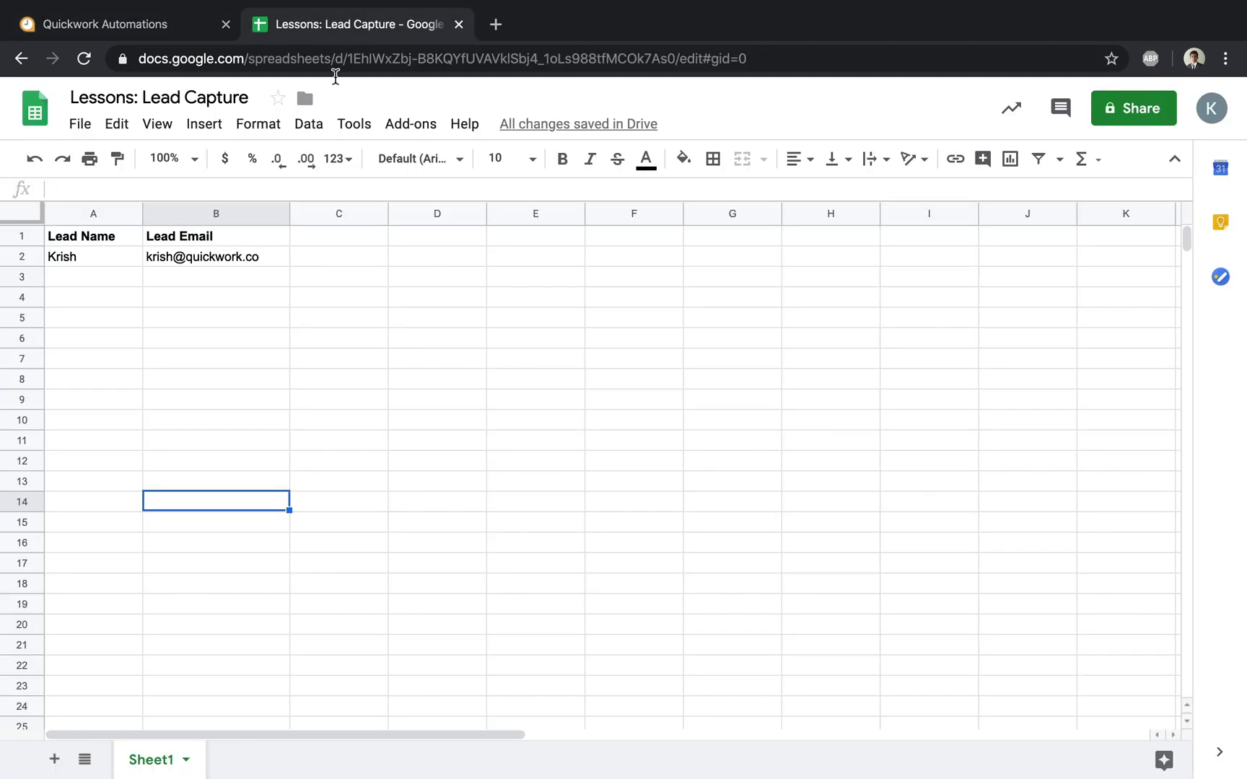
{"action": "left_click", "coordinate": [150, 256]}
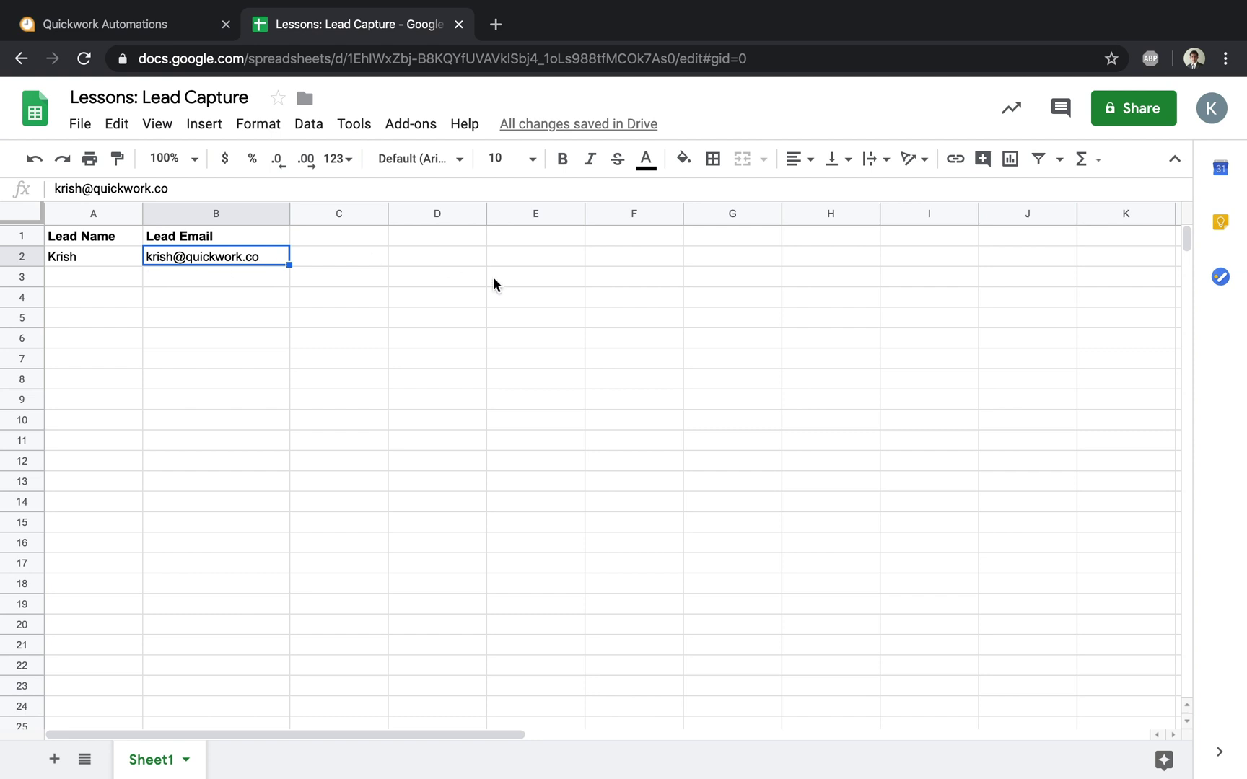
{"action": "left_click", "coordinate": [152, 29]}
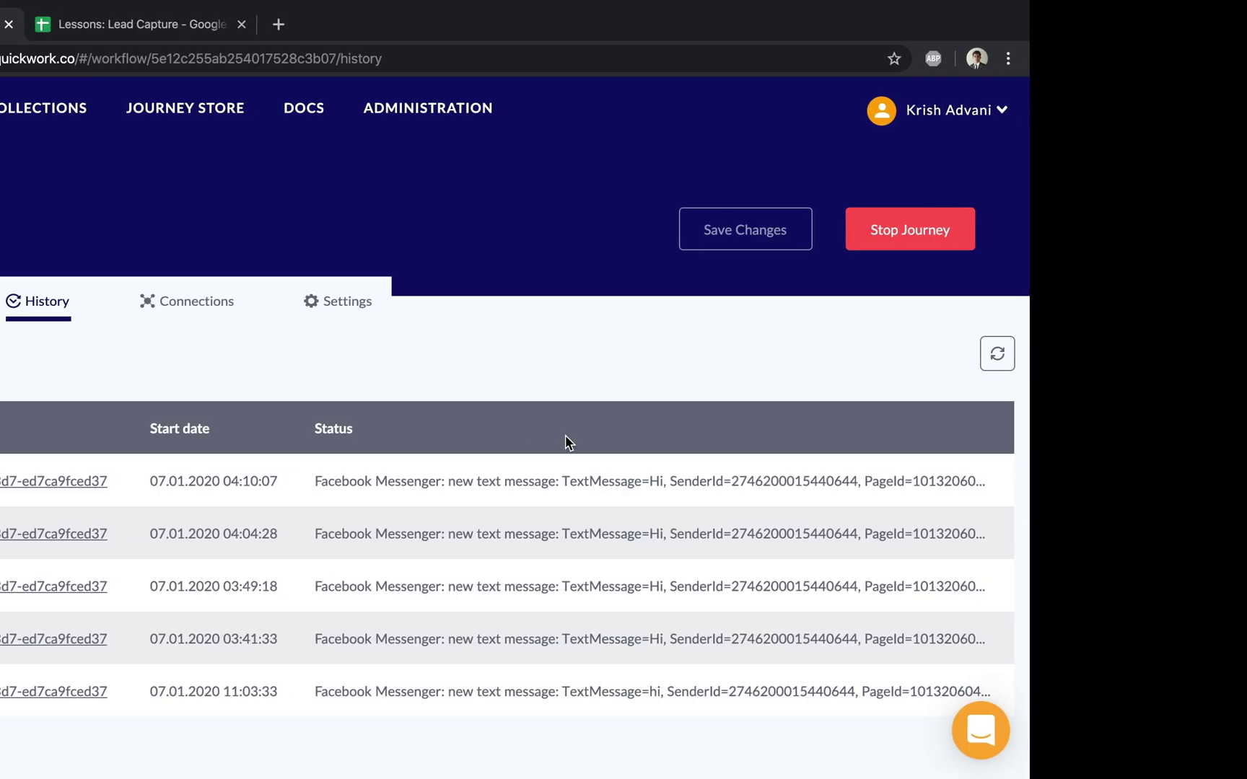
Step: On the mirrored iPhone, send Hi and the existing lead's name to the Messenger bot
{"action": "key", "text": "ctrl+Right"}
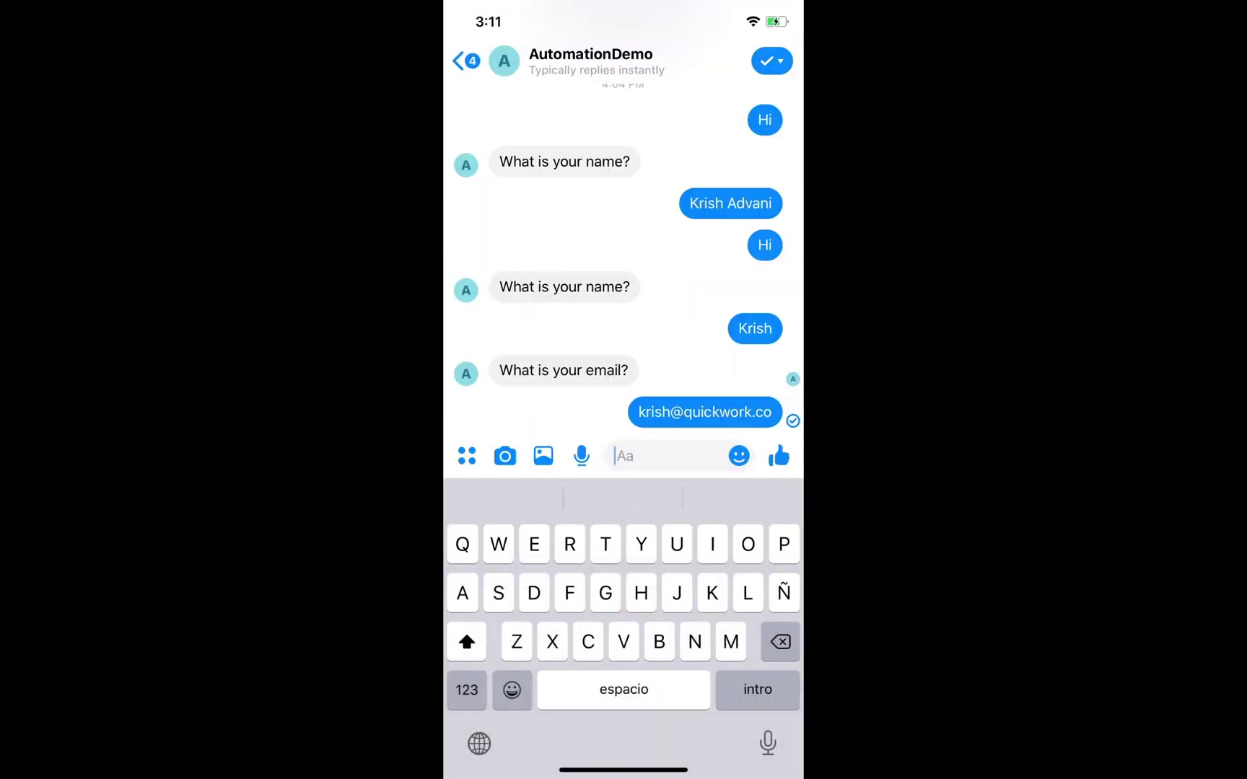
{"action": "type", "text": "Hi"}
{"action": "key", "text": "Return"}
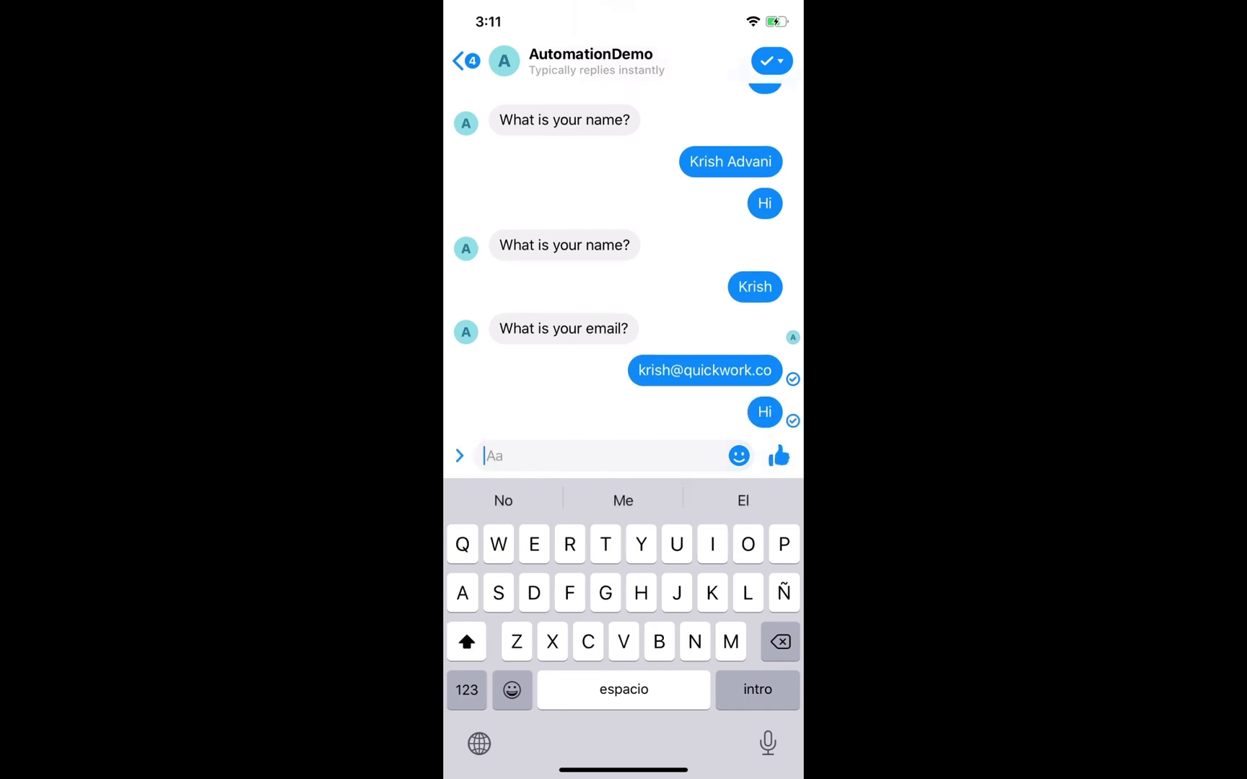
{"action": "type", "text": "Krish"}
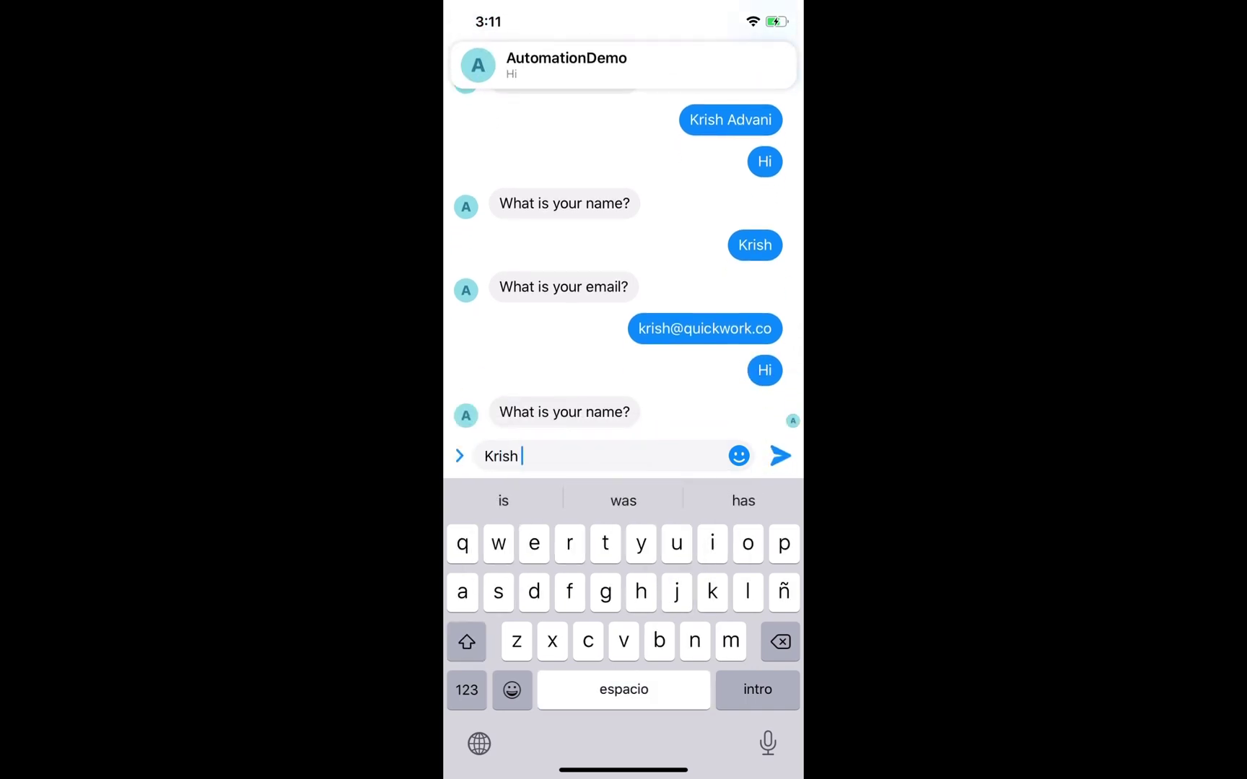
{"action": "key", "text": "Return"}
Step: Resend the existing lead's email address, fixing typos, then return to the browser
{"action": "type", "text": "Ad"}
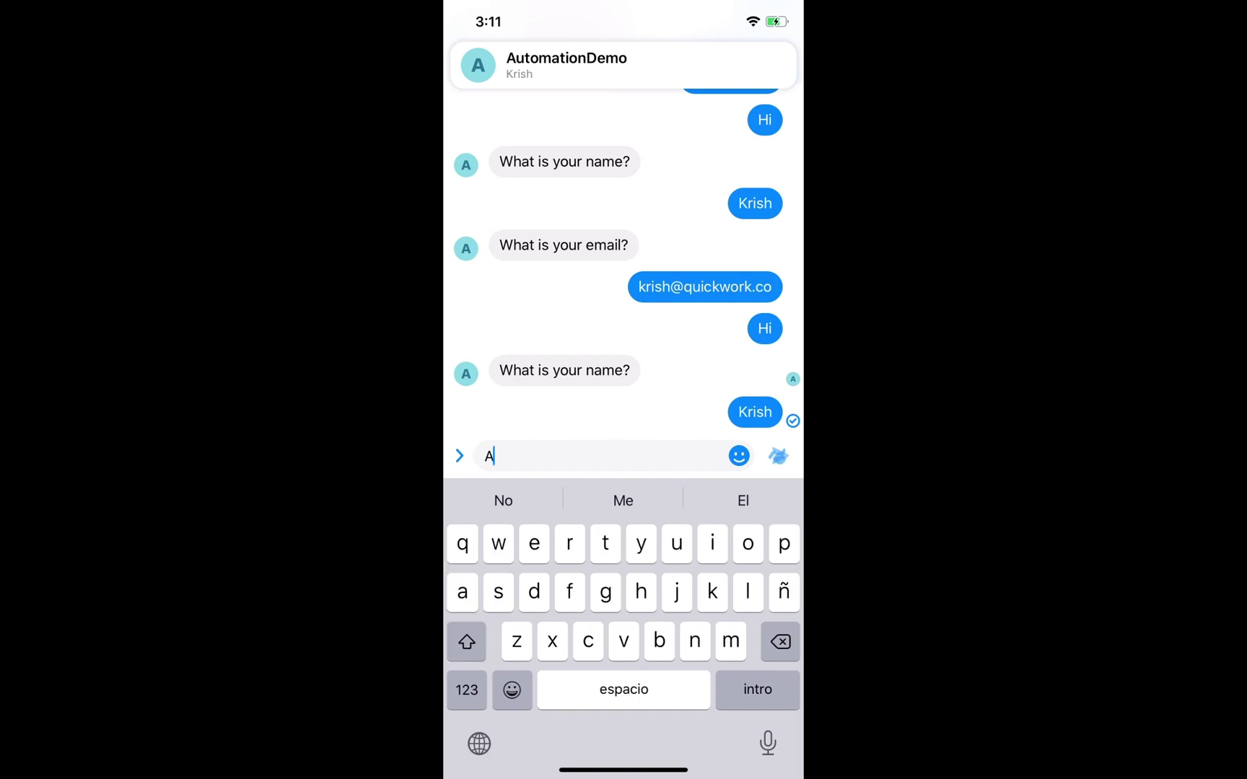
{"action": "key", "text": "BackSpace"}
{"action": "key", "text": "BackSpace"}
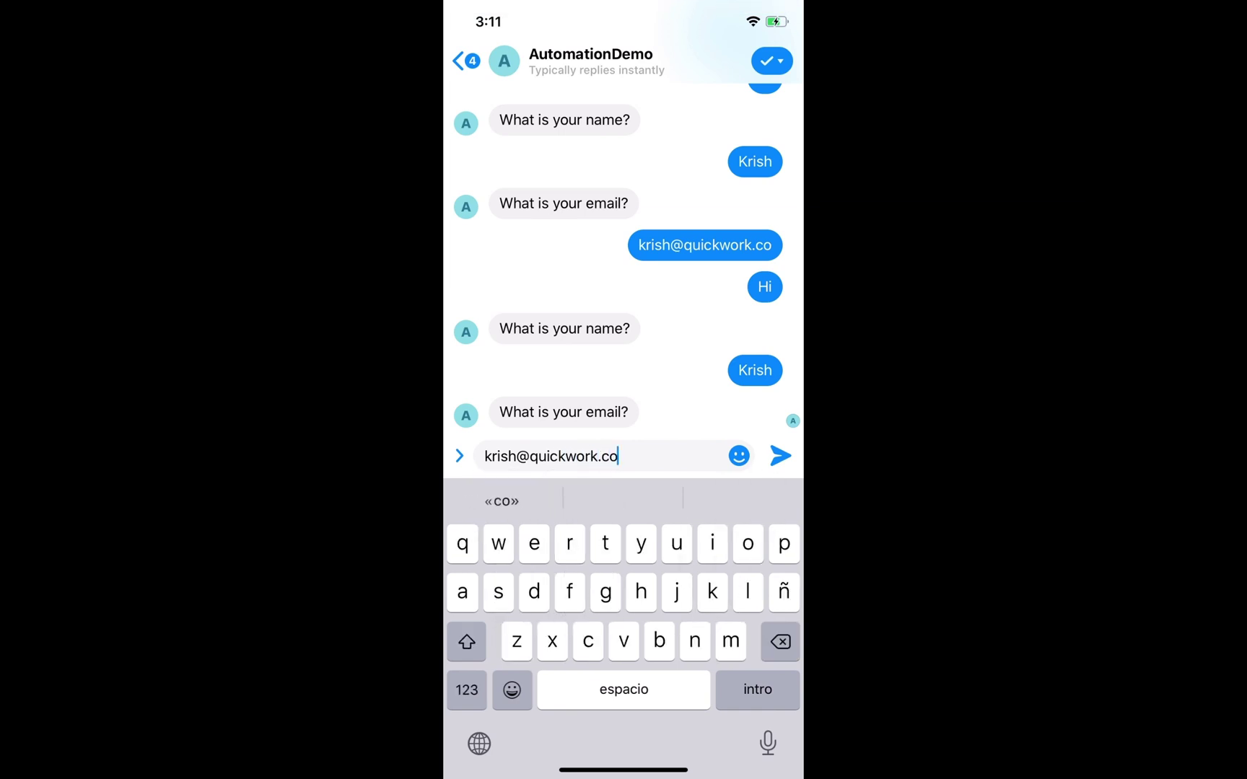
{"action": "key", "text": "Return"}
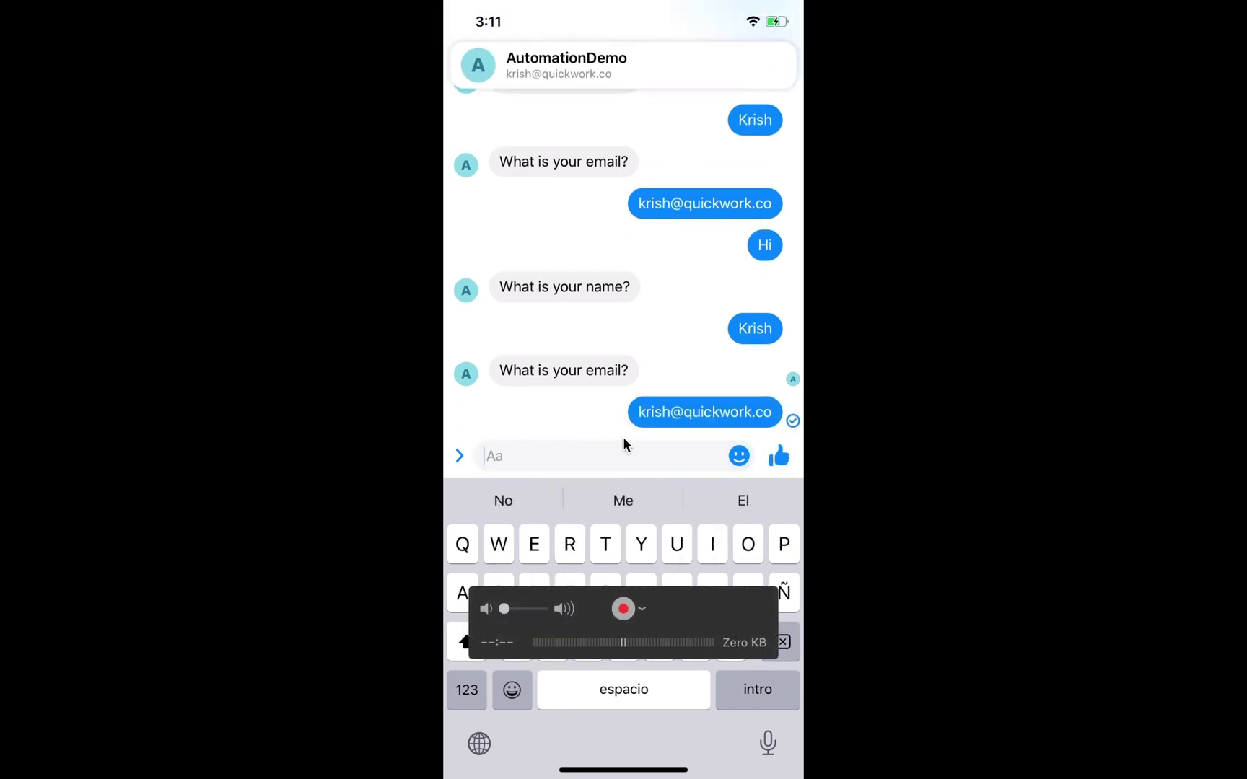
{"action": "key", "text": "super+Tab"}
Step: Check that the Lead Capture sheet still contains only one lead row
{"action": "left_click", "coordinate": [322, 29]}
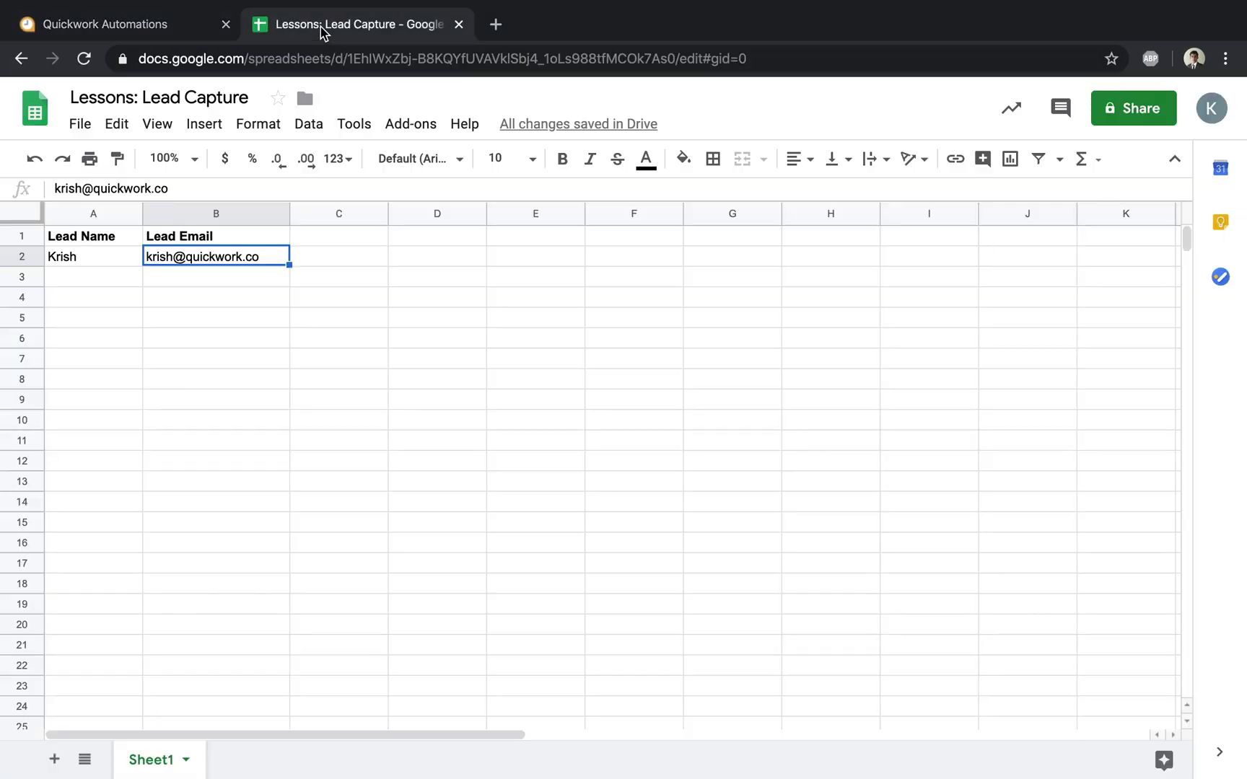
{"action": "left_click", "coordinate": [381, 319]}
{"action": "left_click", "coordinate": [170, 32]}
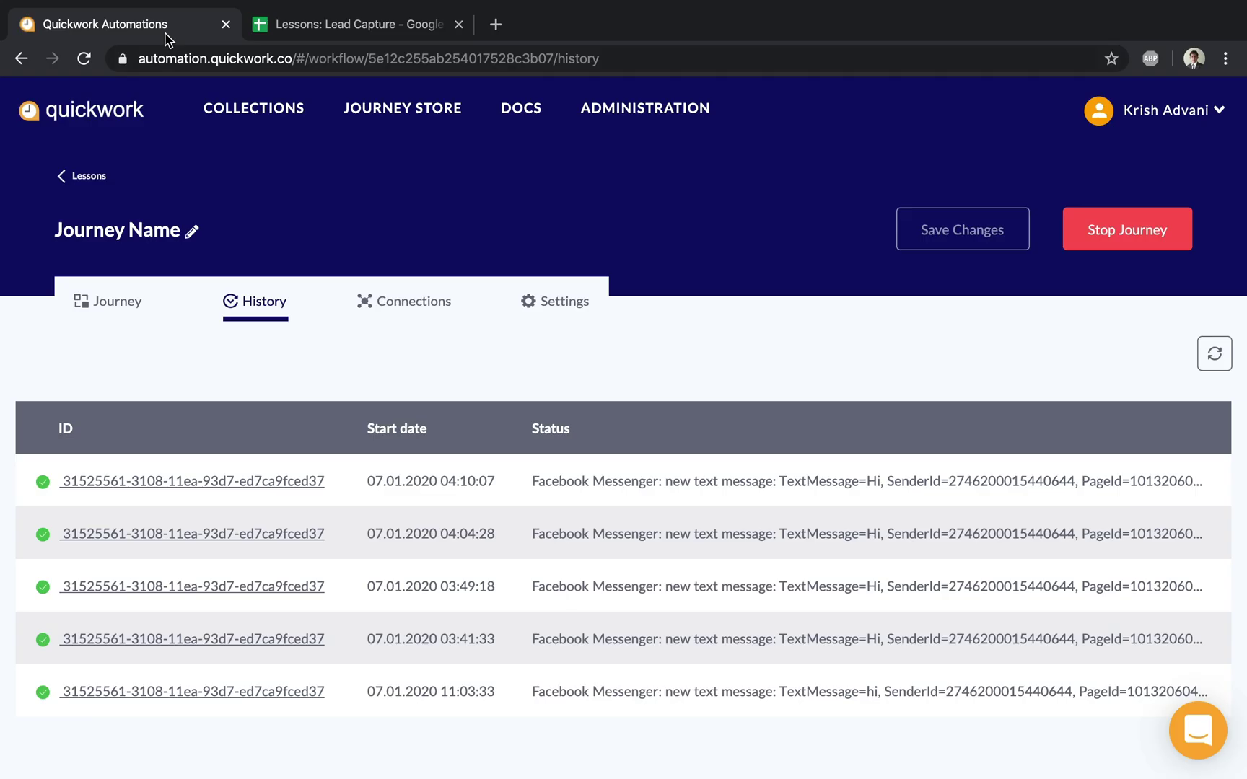
Step: Refresh History, open the newest run, and view step 4's Output, showing is_not_present as false
{"action": "left_click", "coordinate": [1211, 359]}
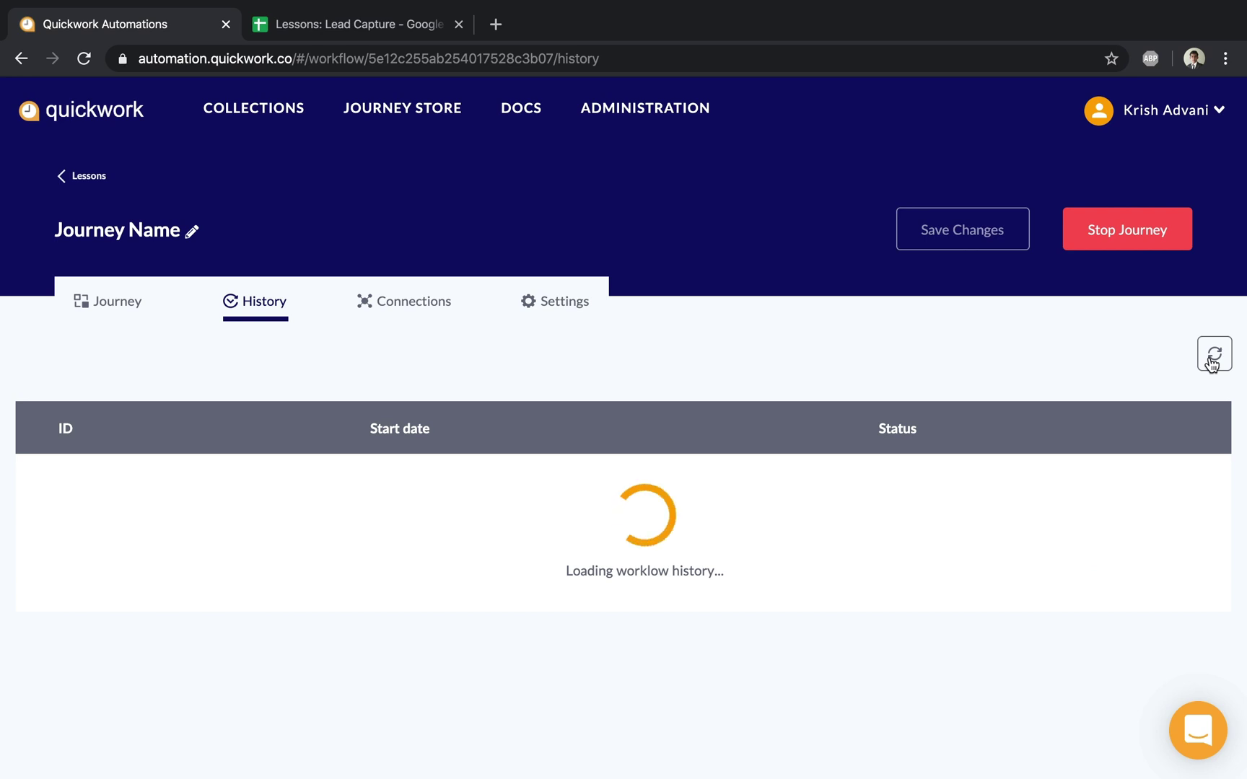
{"action": "left_click", "coordinate": [271, 478]}
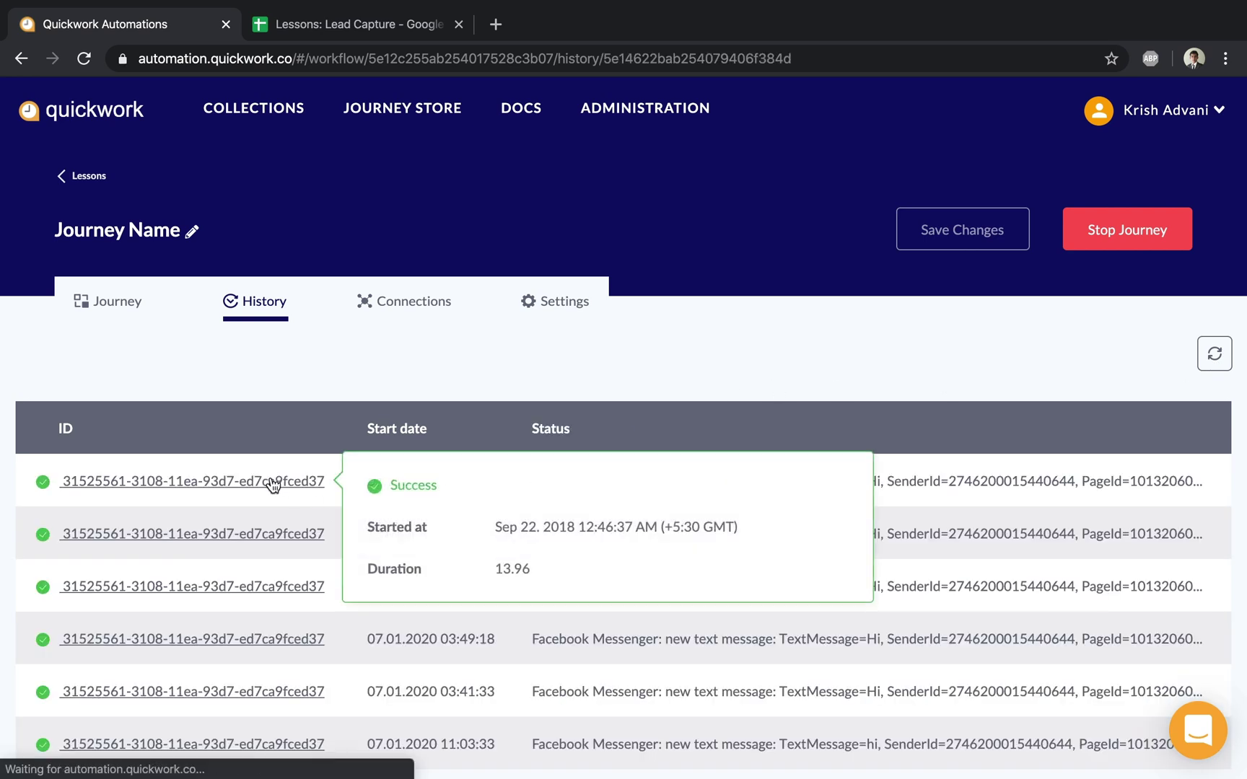
{"action": "scroll", "coordinate": [557, 434], "scroll_direction": "down", "scroll_amount": 3}
{"action": "scroll", "coordinate": [557, 433], "scroll_direction": "up", "scroll_amount": 2}
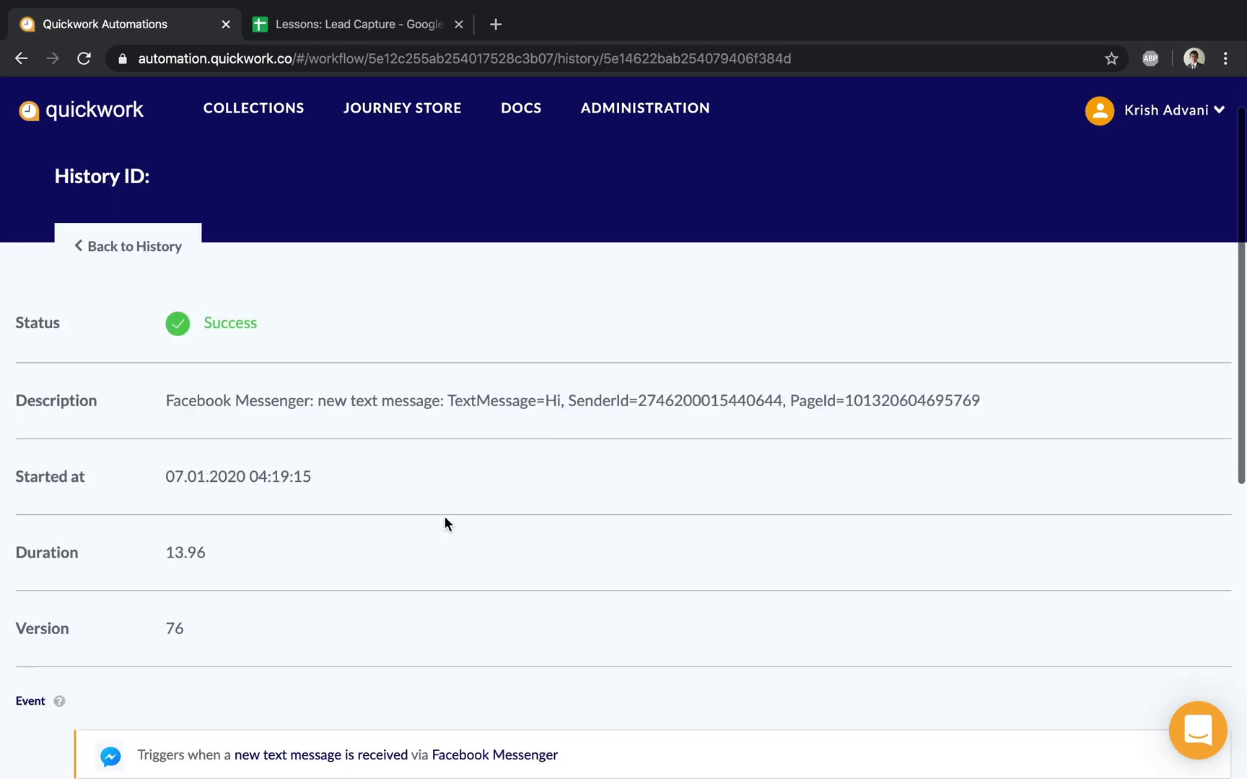
{"action": "scroll", "coordinate": [421, 540], "scroll_direction": "down", "scroll_amount": 1}
{"action": "scroll", "coordinate": [421, 541], "scroll_direction": "down", "scroll_amount": 3}
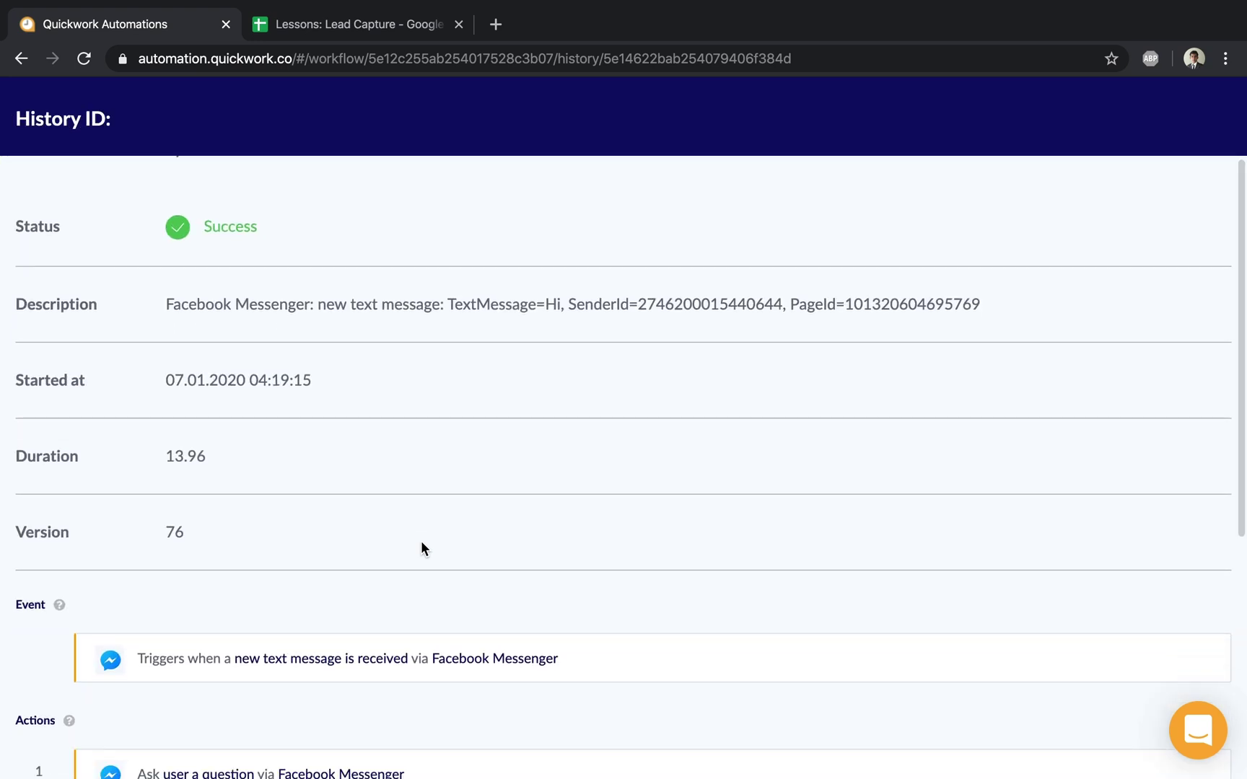
{"action": "scroll", "coordinate": [421, 549], "scroll_direction": "down", "scroll_amount": 7}
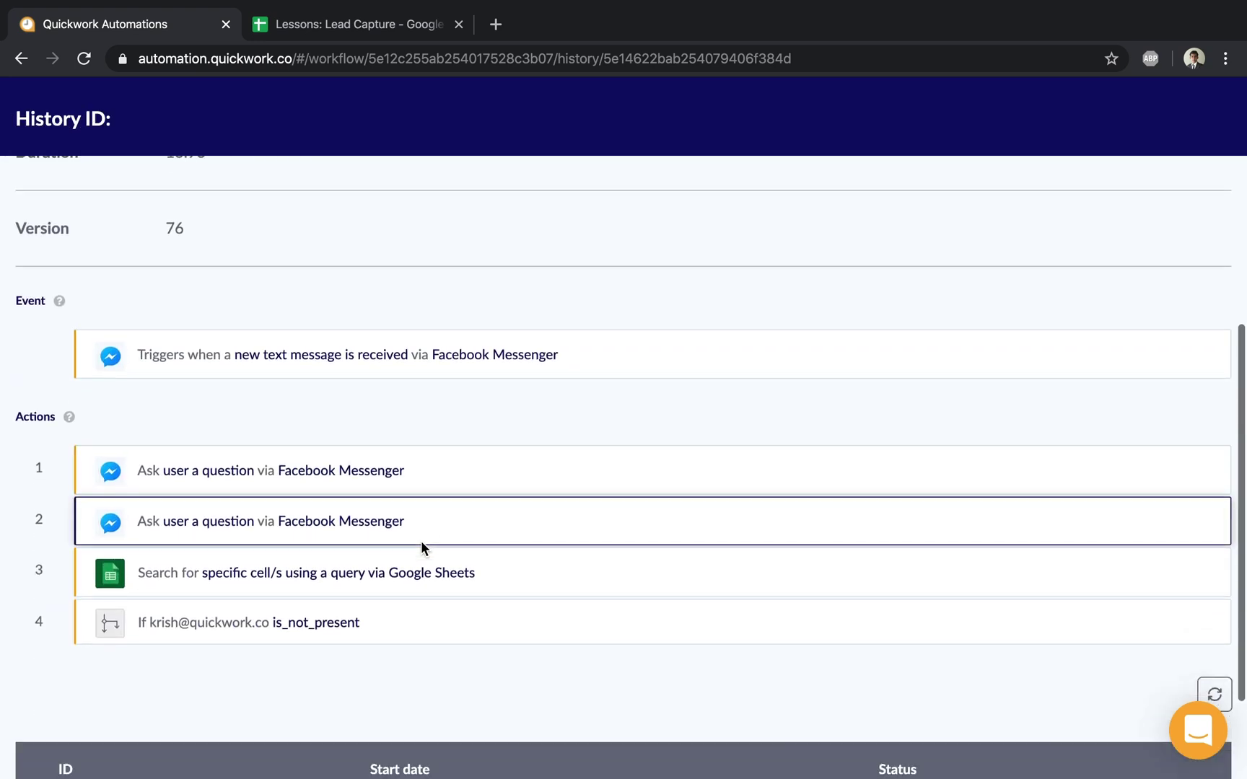
{"action": "left_click", "coordinate": [333, 543]}
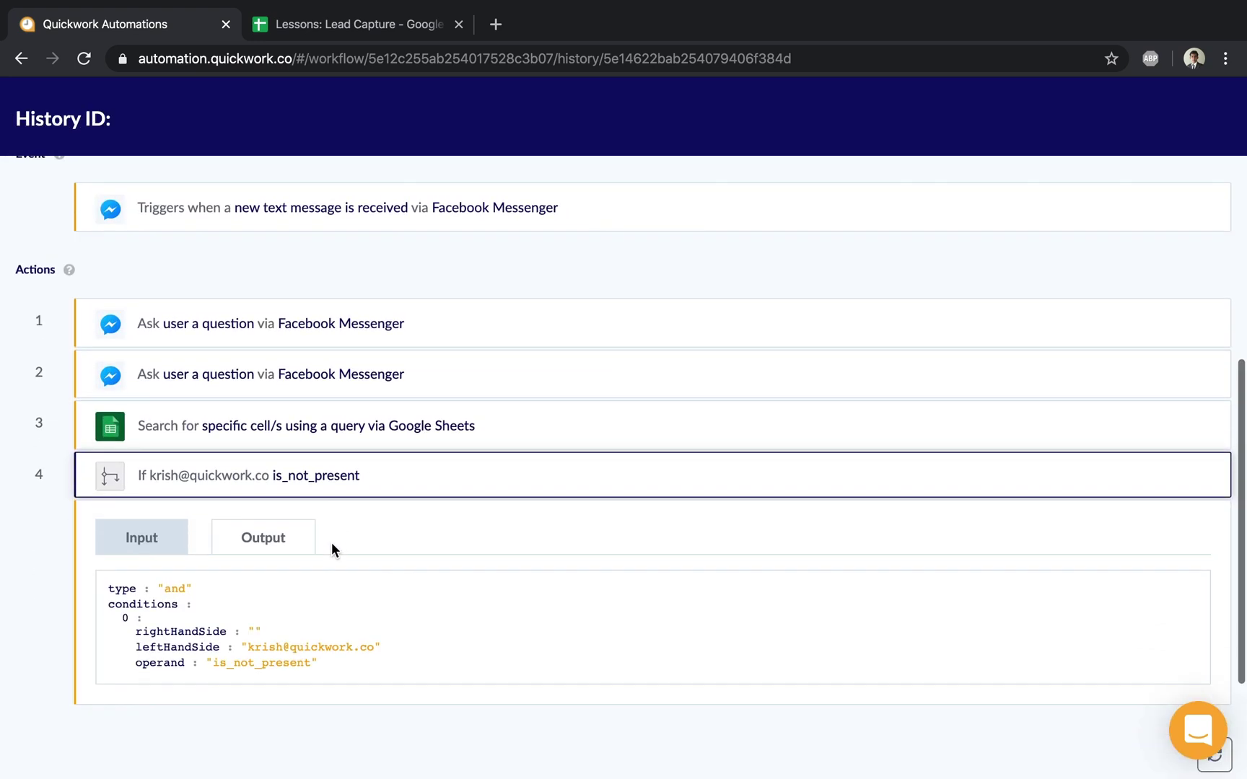
{"action": "left_click", "coordinate": [262, 540]}
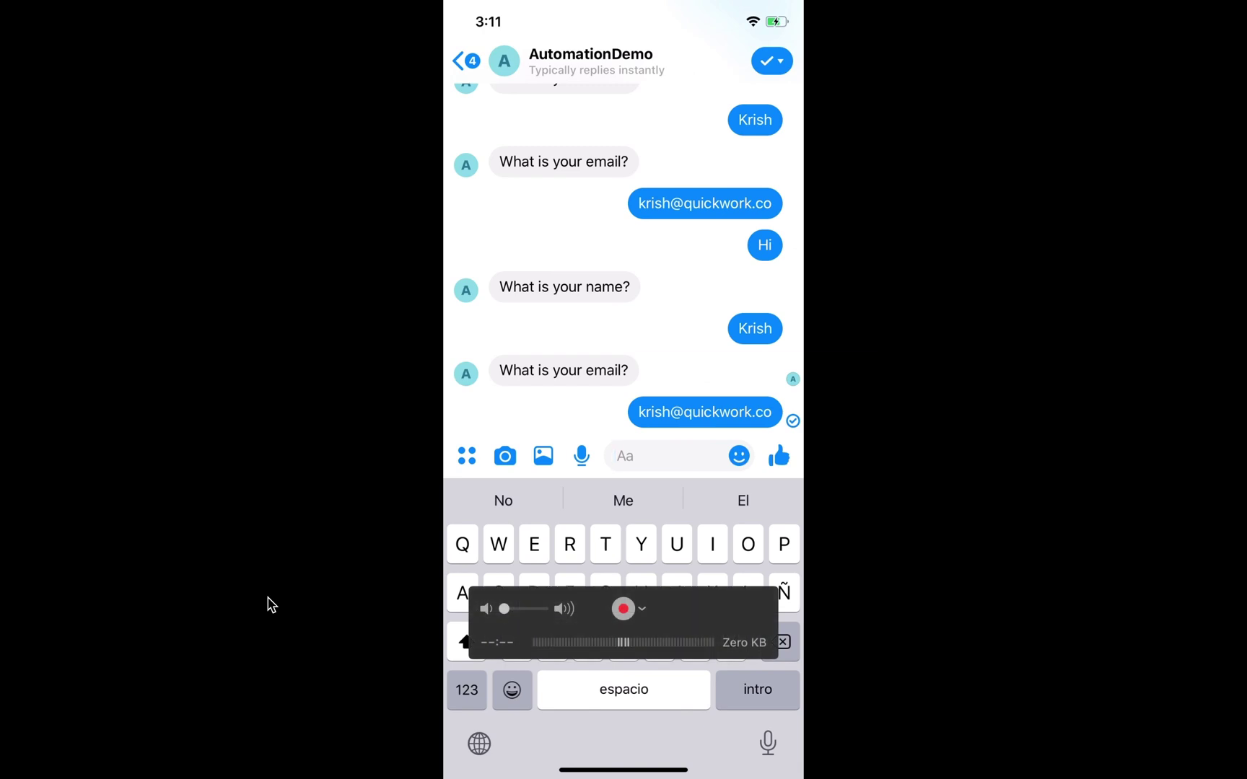
Step: Send Hi, then a new lead's name and email address, to the Messenger bot
{"action": "type", "text": "Hi"}
{"action": "key", "text": "Return"}
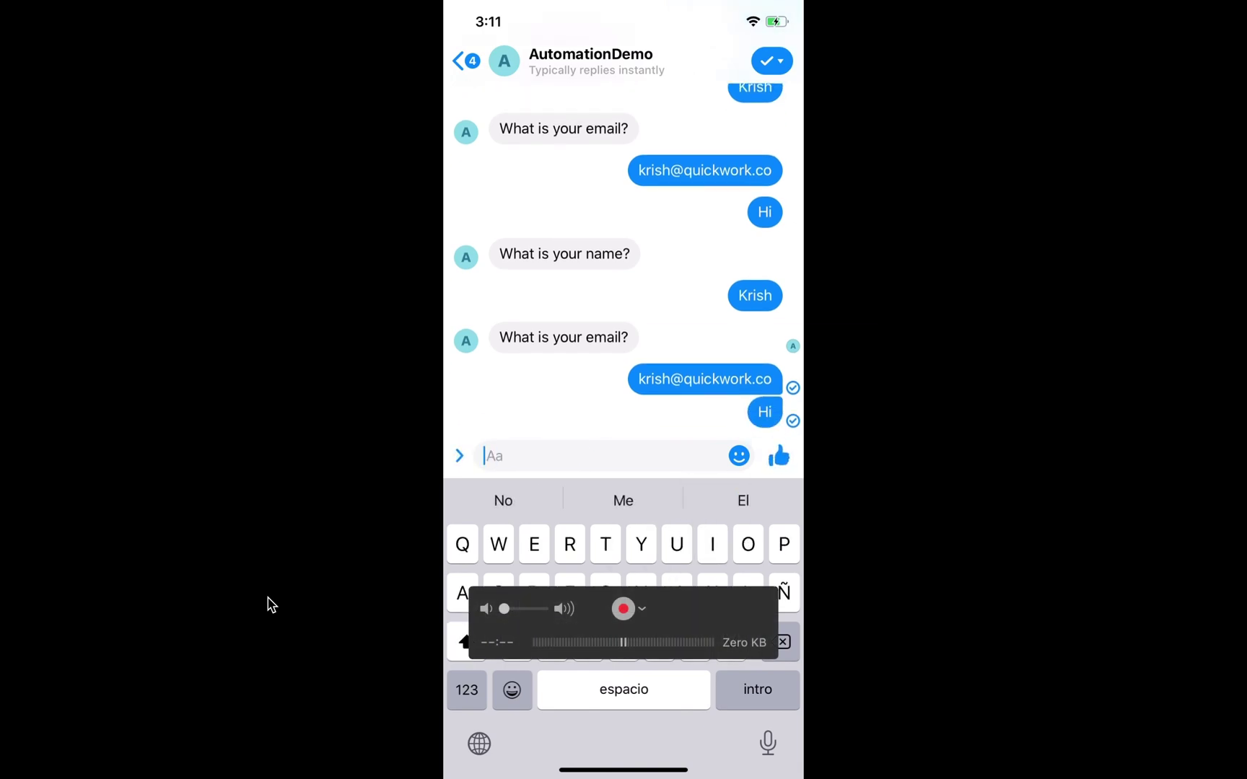
{"action": "type", "text": "John"}
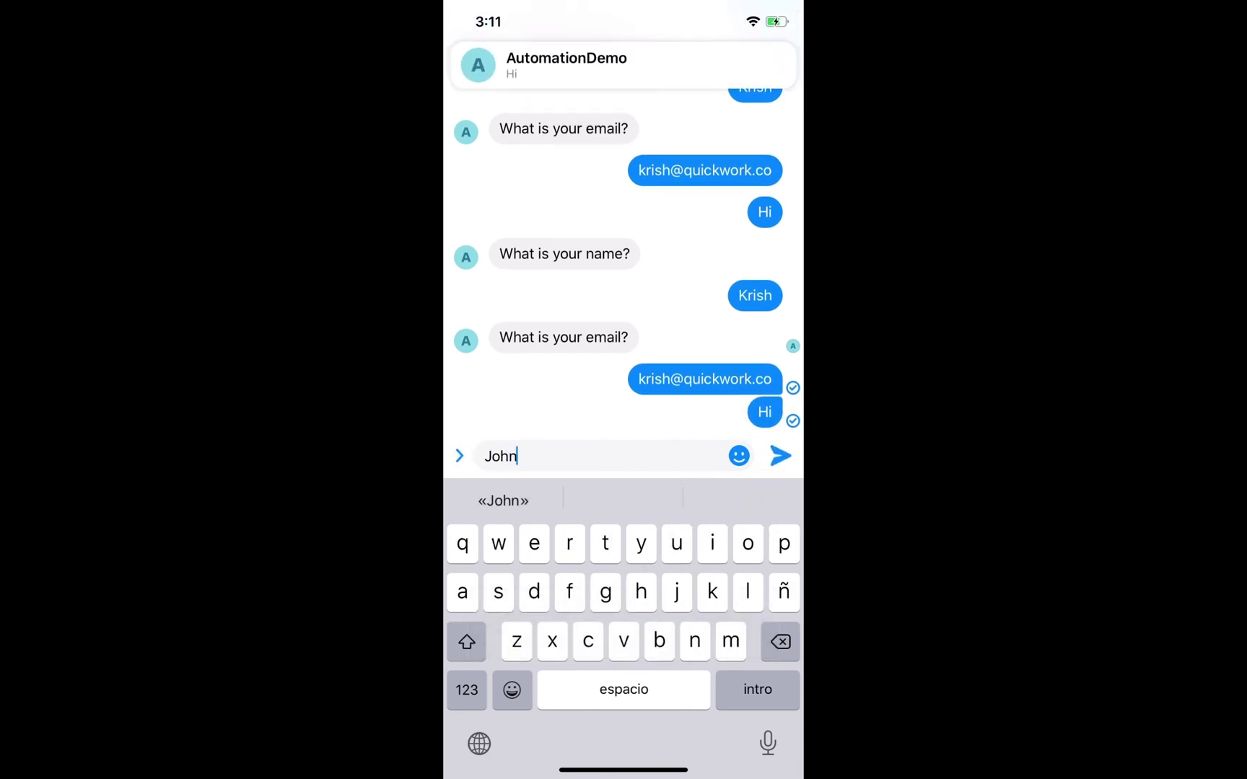
{"action": "key", "text": "Return"}
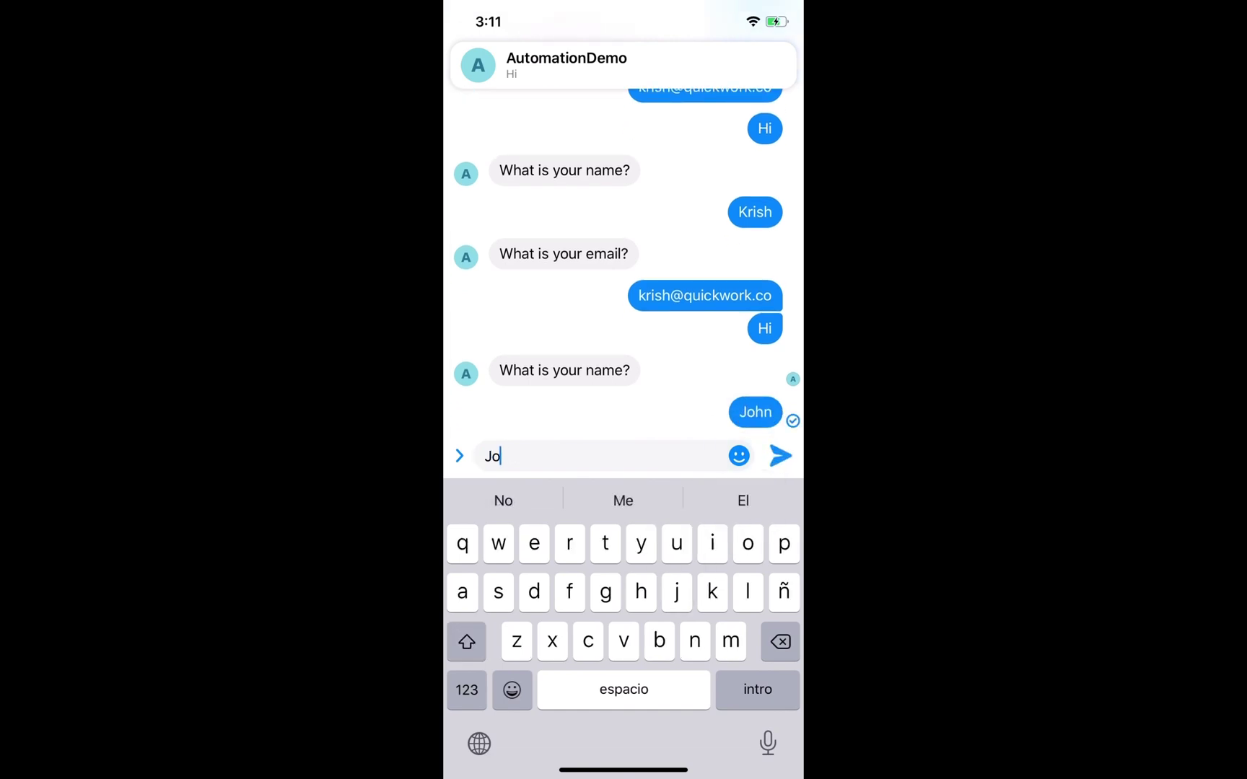
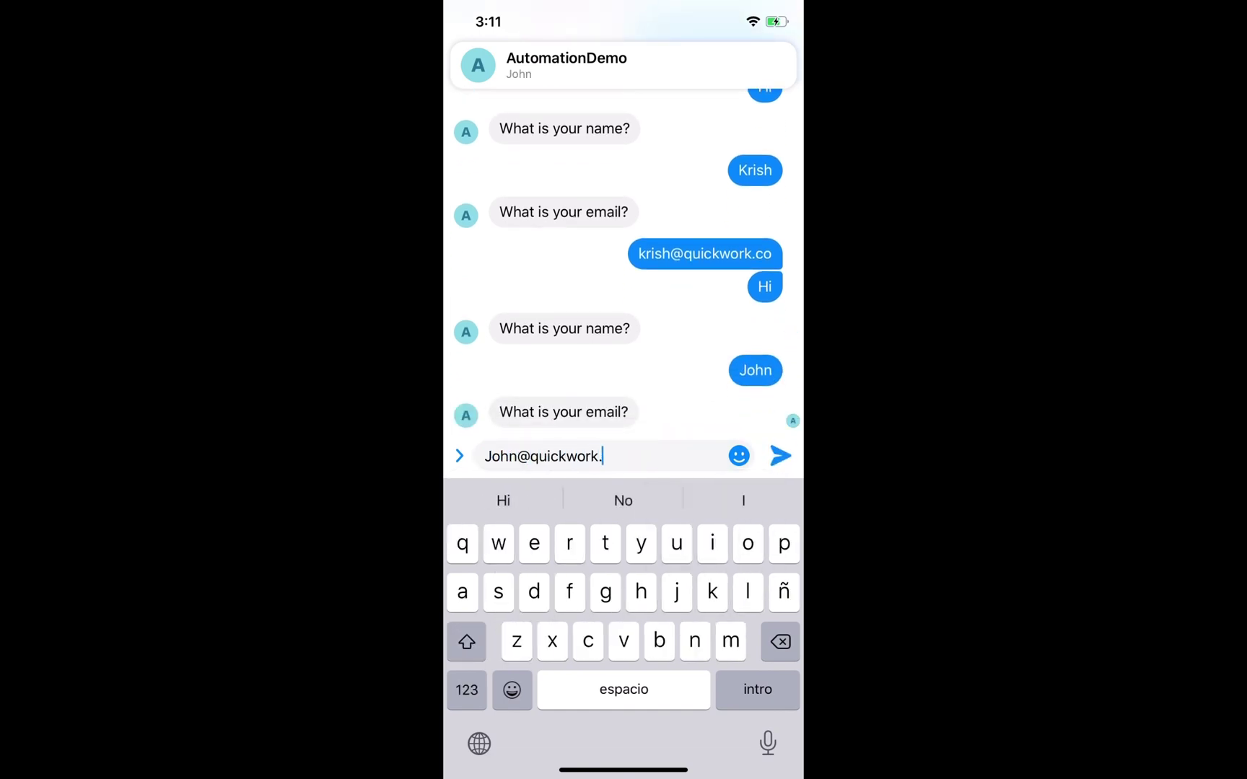
{"action": "key", "text": "Return"}
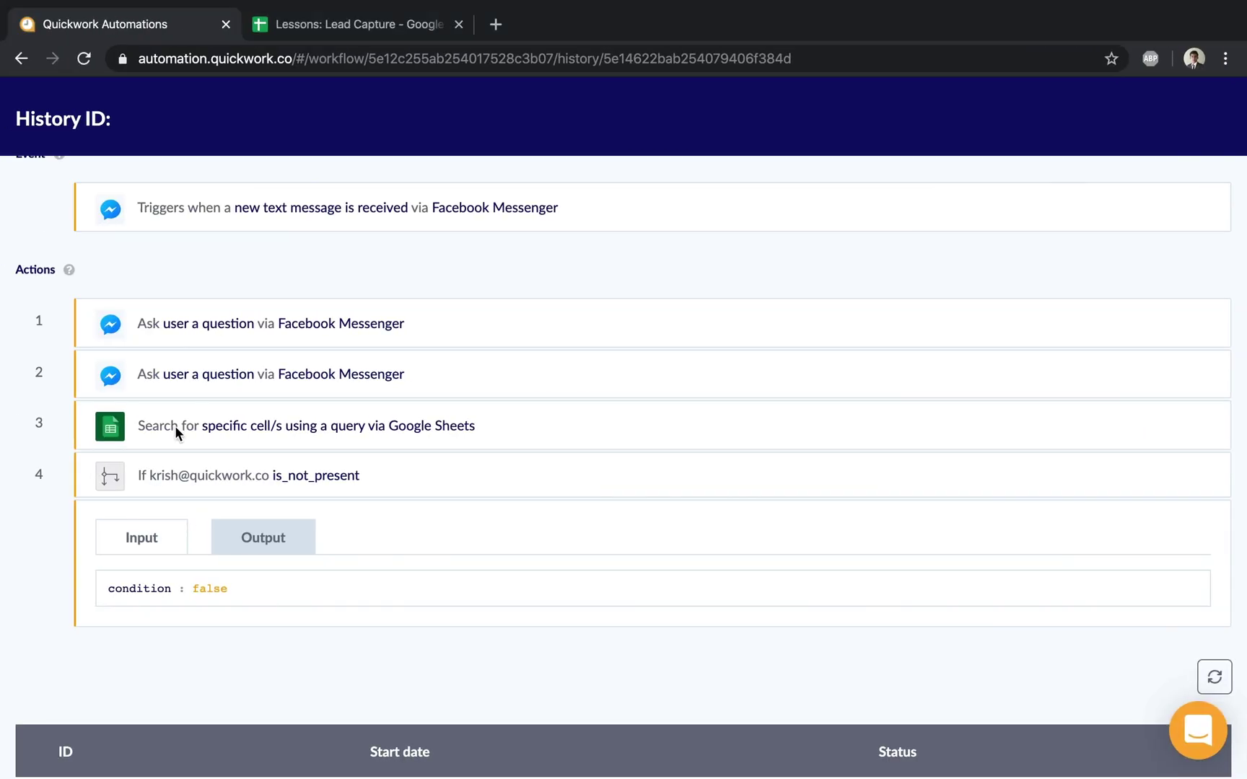
Step: Confirm the new lead appears in row 3 of the Lead Capture sheet, then return to the run details
{"action": "left_click", "coordinate": [339, 26]}
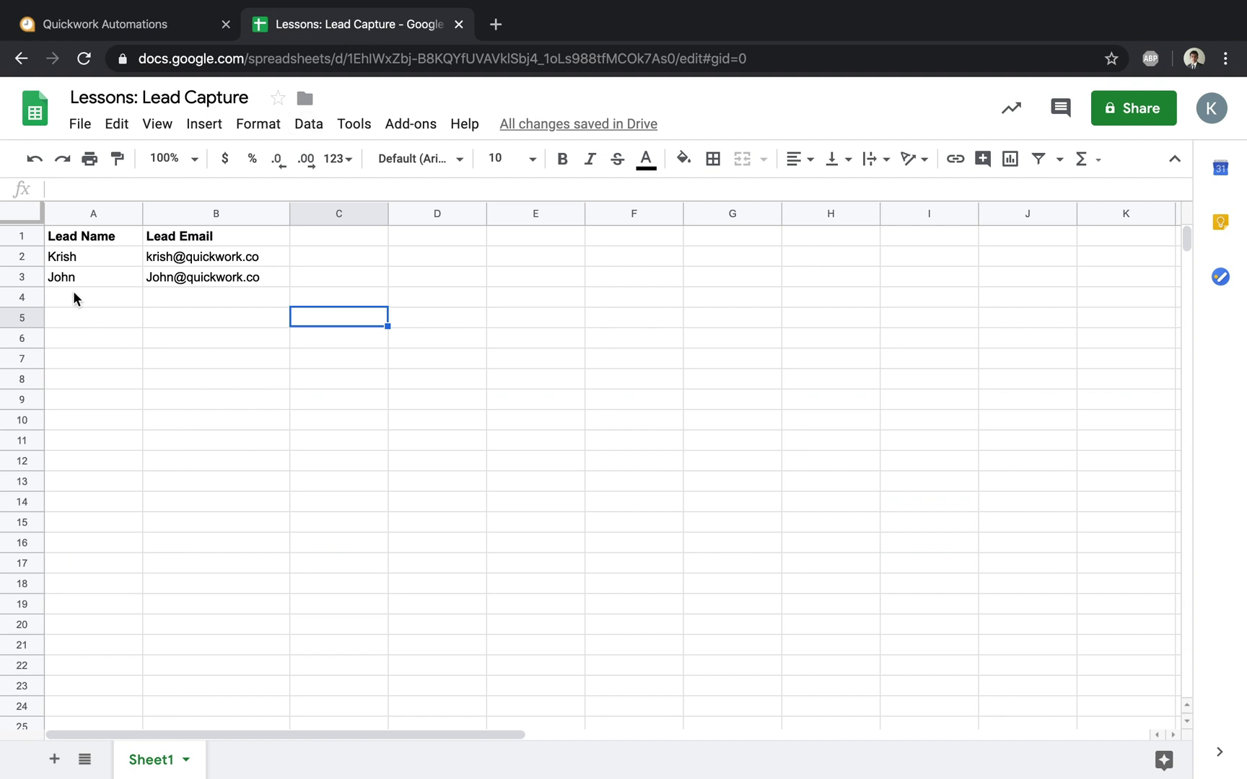
{"action": "left_click_drag", "start_coordinate": [72, 277], "coordinate": [233, 278]}
{"action": "left_click", "coordinate": [321, 370]}
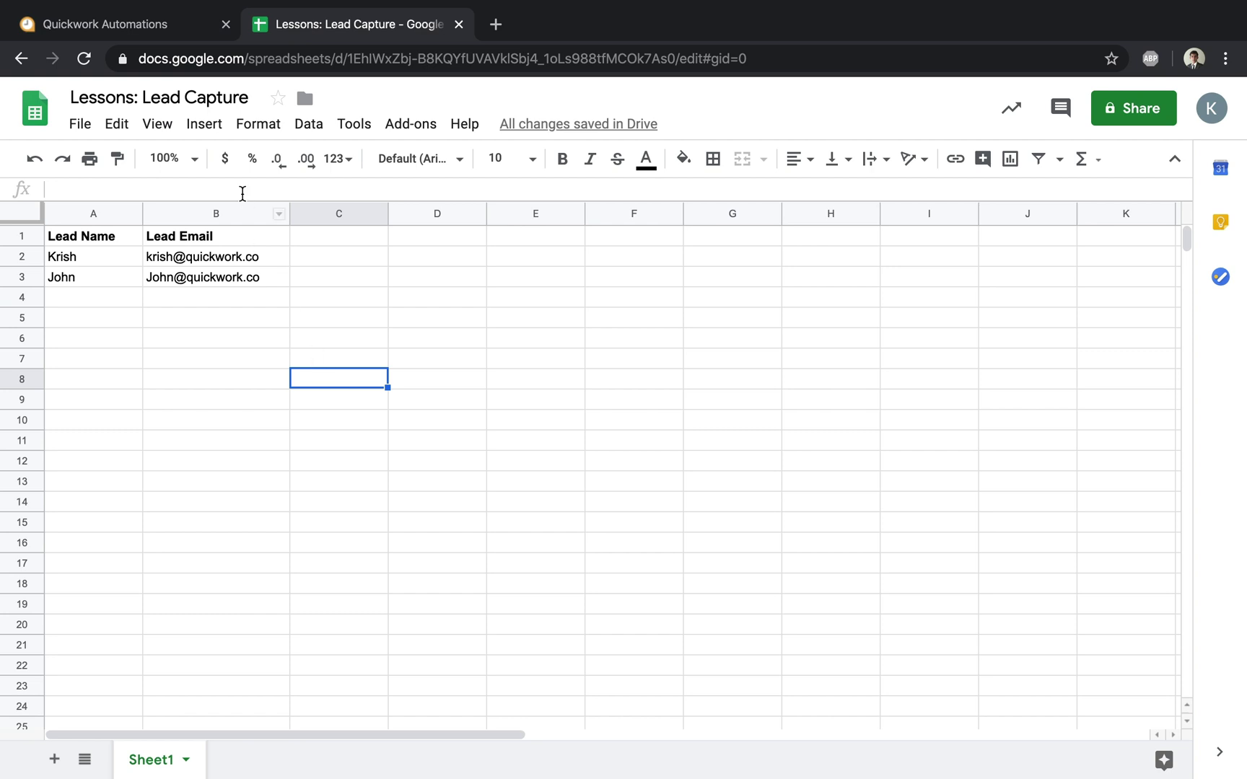
{"action": "left_click", "coordinate": [146, 29]}
{"action": "scroll", "coordinate": [487, 379], "scroll_direction": "up", "scroll_amount": 8}
{"action": "scroll", "coordinate": [188, 292], "scroll_direction": "down", "scroll_amount": 7}
{"action": "scroll", "coordinate": [189, 296], "scroll_direction": "up", "scroll_amount": 6}
Step: Go back to the journey's steps and stop the journey so it can be edited
{"action": "left_click", "coordinate": [148, 300]}
{"action": "left_click", "coordinate": [148, 301]}
{"action": "left_click", "coordinate": [1095, 244]}
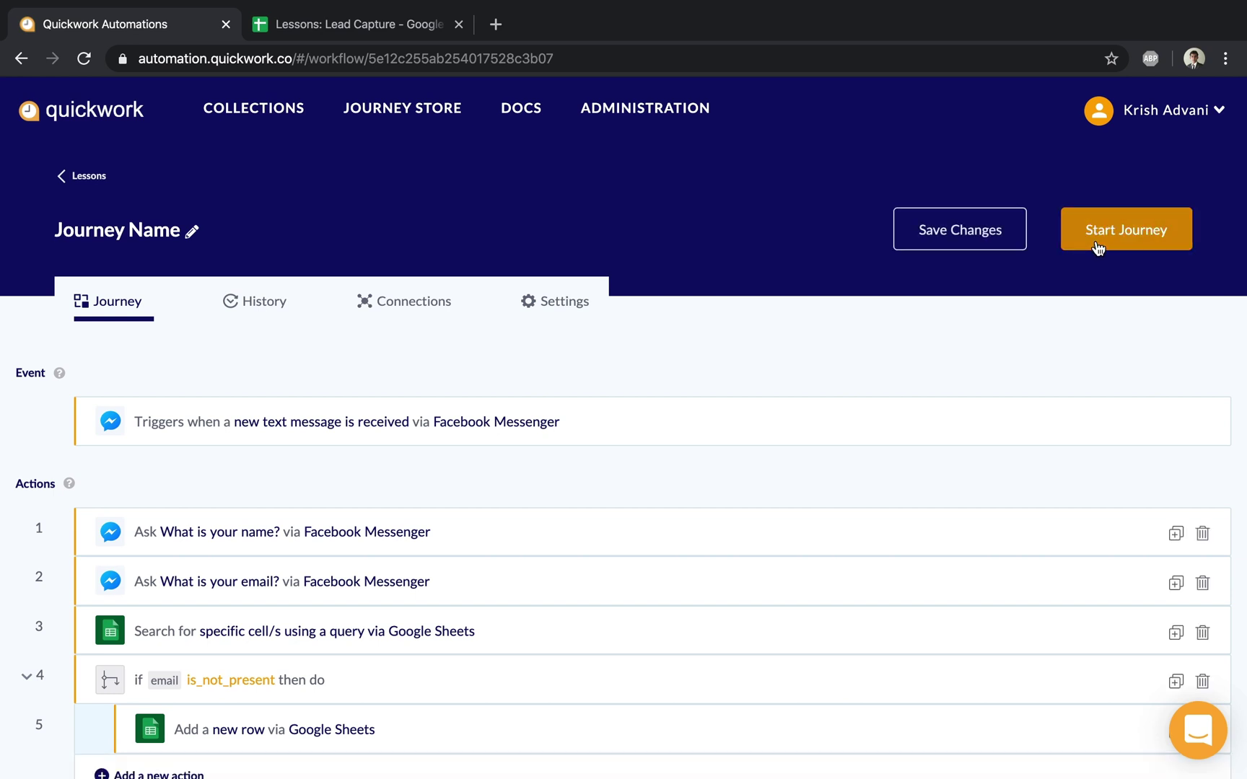
{"action": "scroll", "coordinate": [922, 382], "scroll_direction": "down", "scroll_amount": 1}
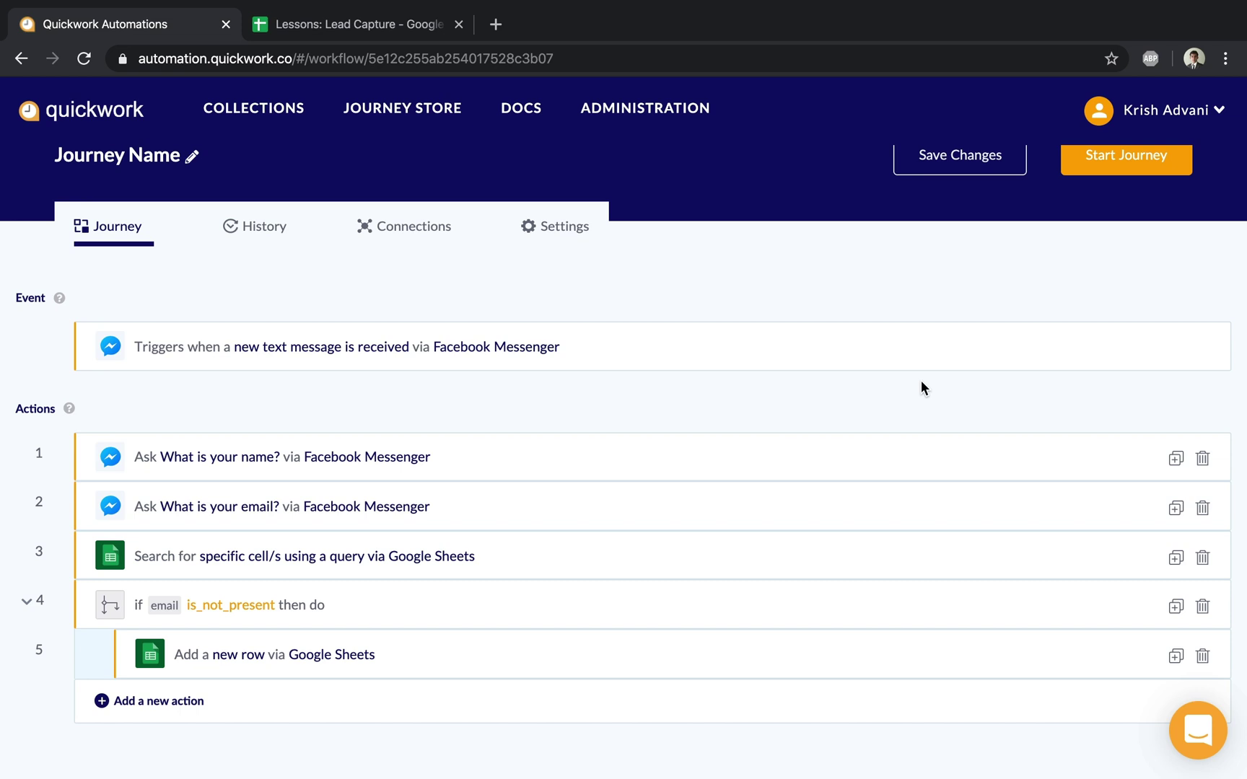
Step: Expand step 5 Add a new row and select its Lead Email field
{"action": "left_click", "coordinate": [302, 25]}
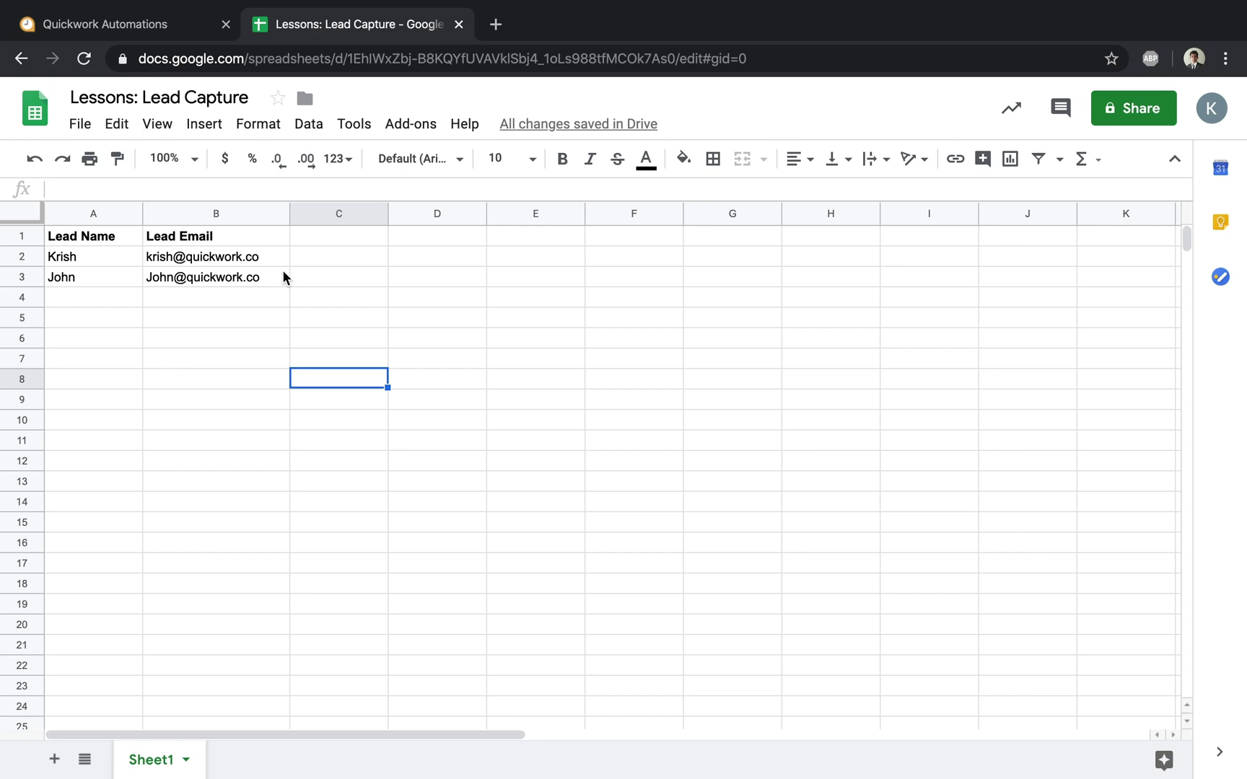
{"action": "left_click", "coordinate": [181, 27]}
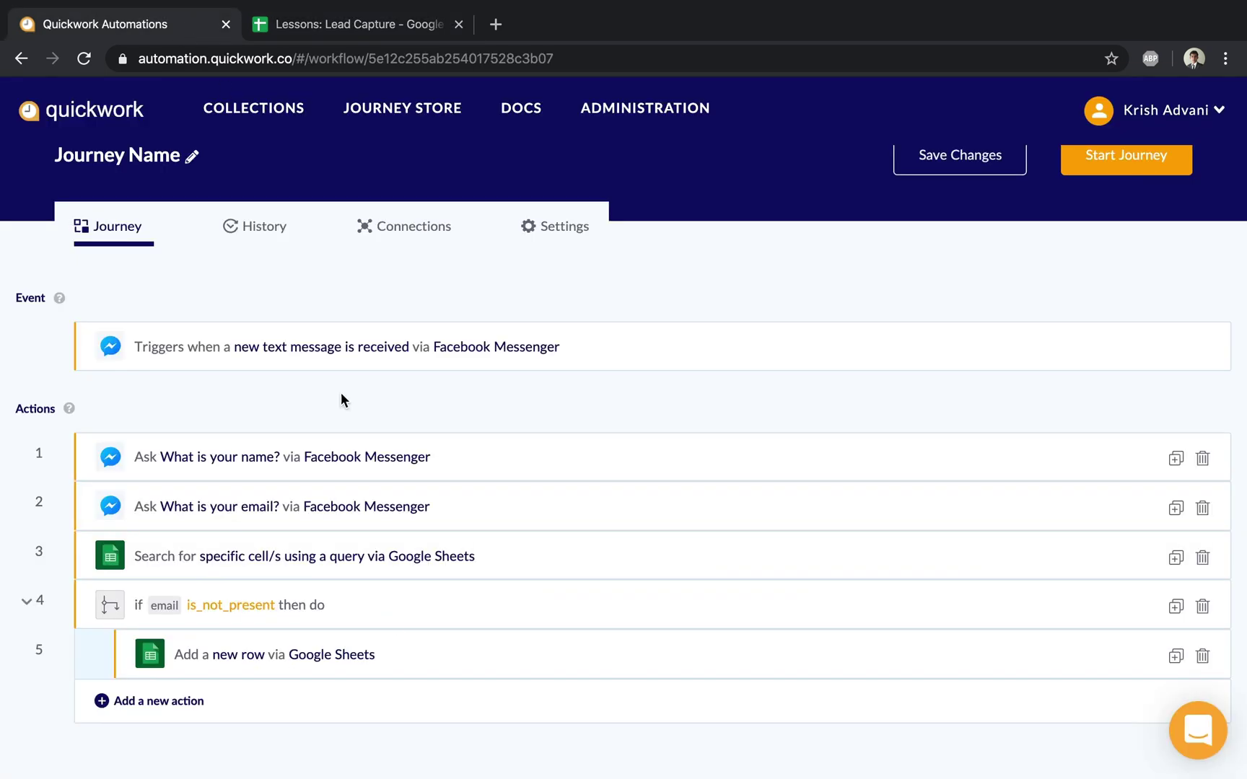
{"action": "left_click", "coordinate": [400, 652]}
{"action": "scroll", "coordinate": [400, 651], "scroll_direction": "down", "scroll_amount": 6}
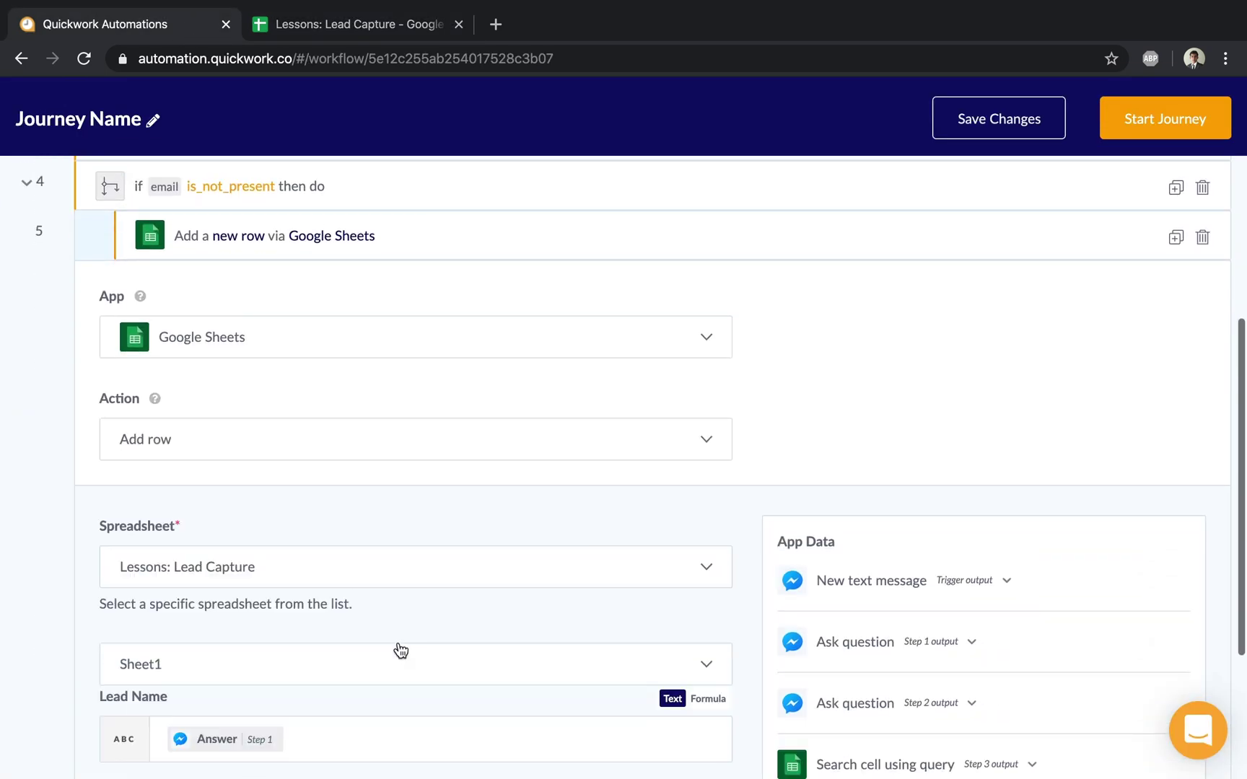
{"action": "scroll", "coordinate": [400, 651], "scroll_direction": "down", "scroll_amount": 3}
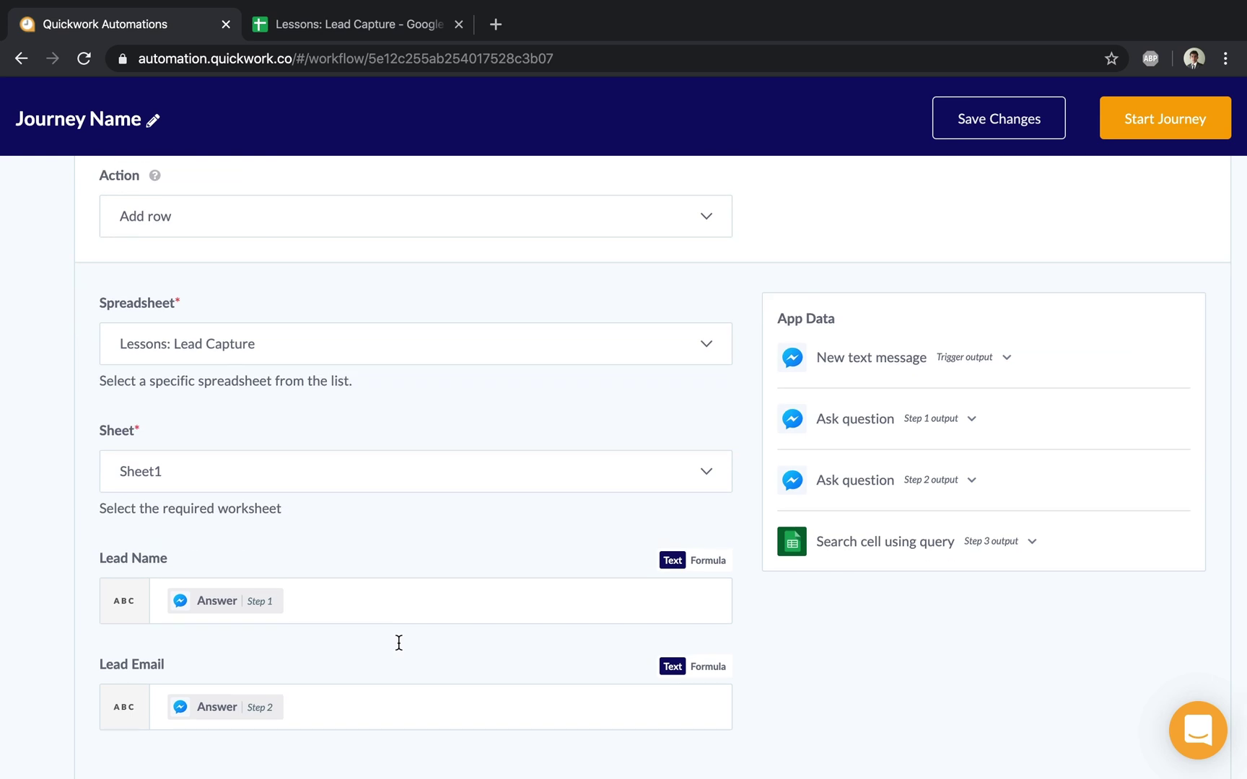
{"action": "scroll", "coordinate": [398, 642], "scroll_direction": "down", "scroll_amount": 2}
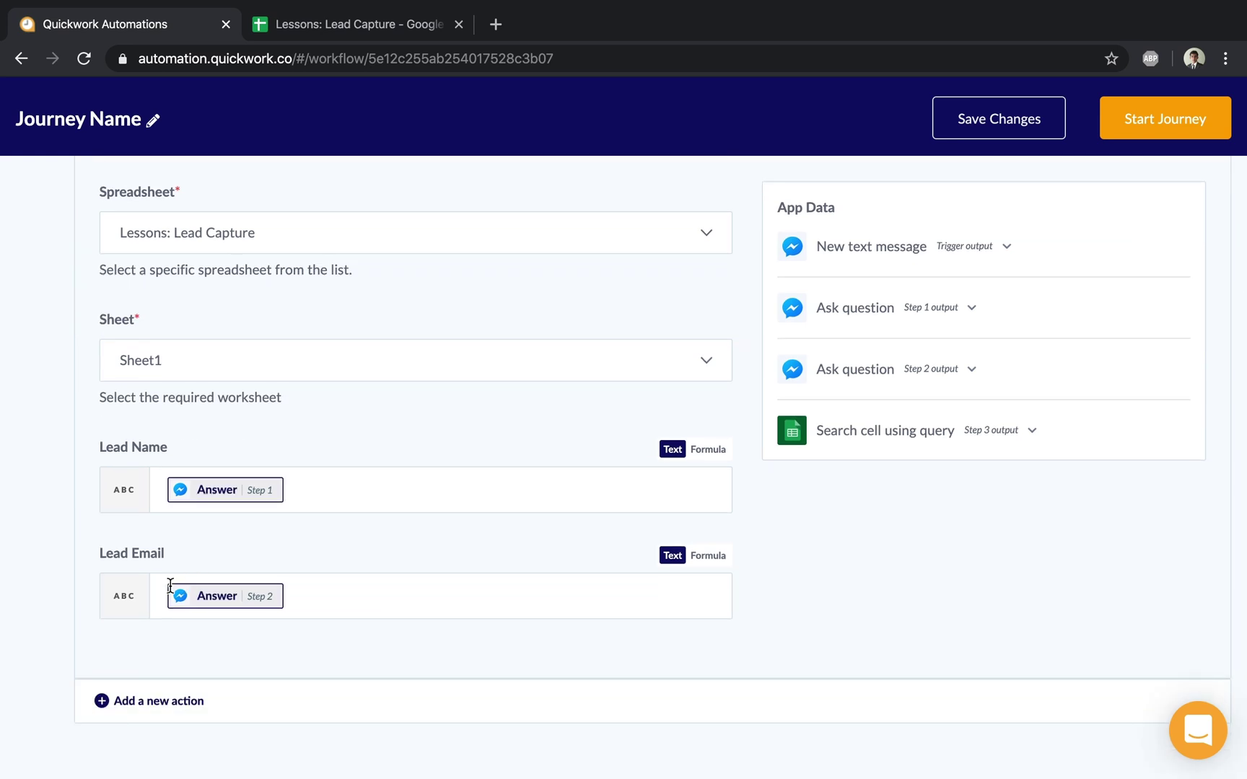
{"action": "left_click", "coordinate": [395, 608]}
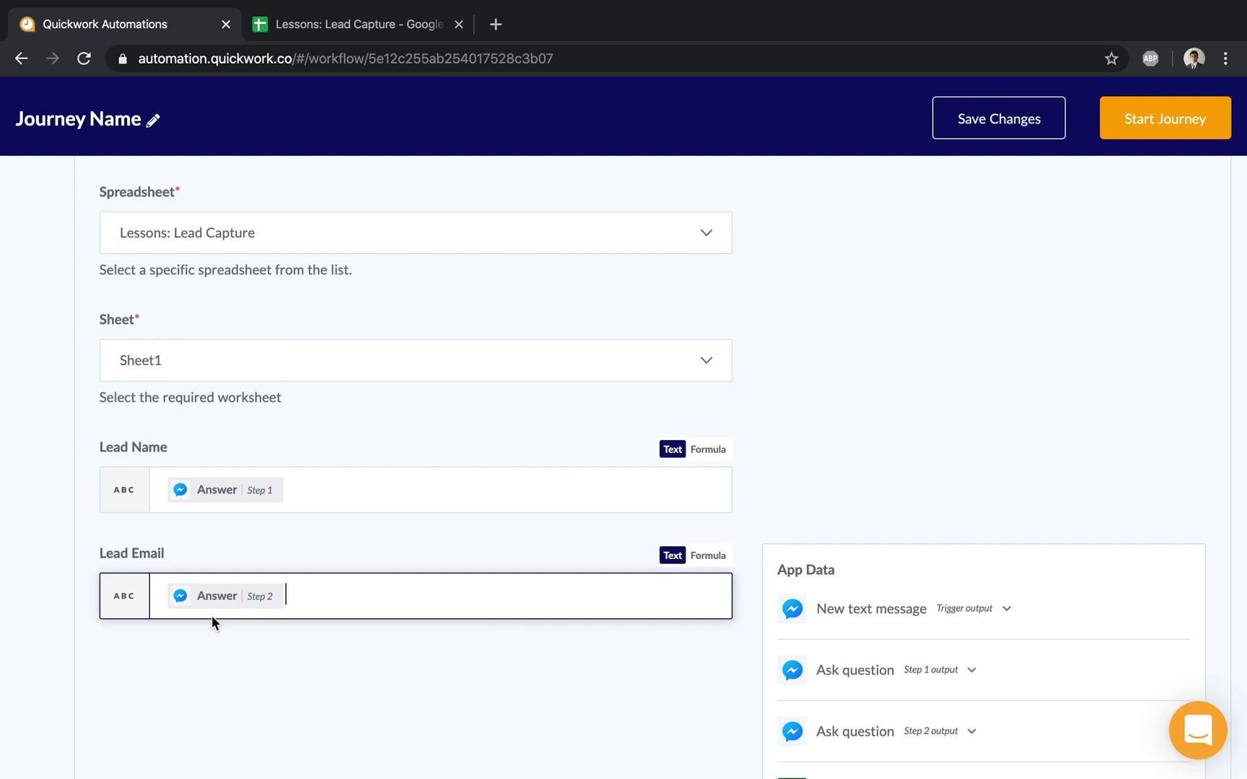
Step: Switch Lead Email to formula mode and append .toLowerCase() to the Step 2 answer
{"action": "left_click", "coordinate": [710, 557]}
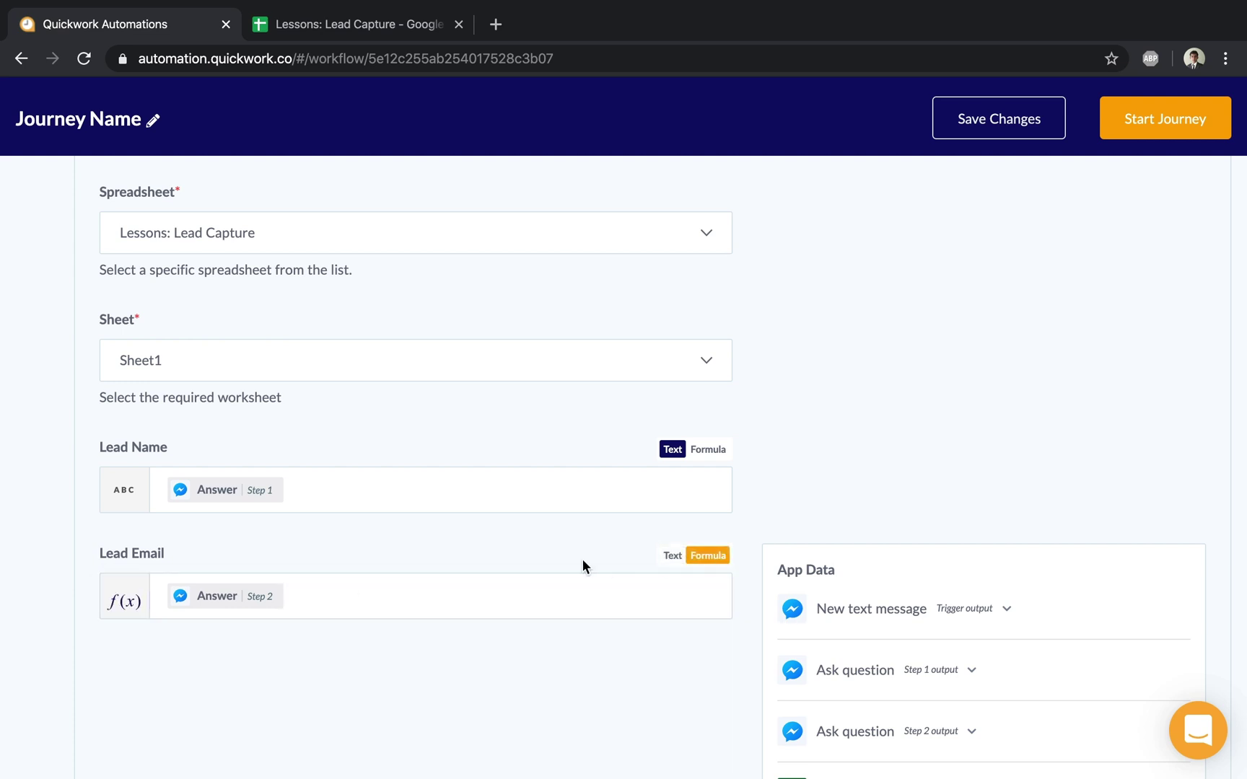
{"action": "left_click", "coordinate": [485, 588]}
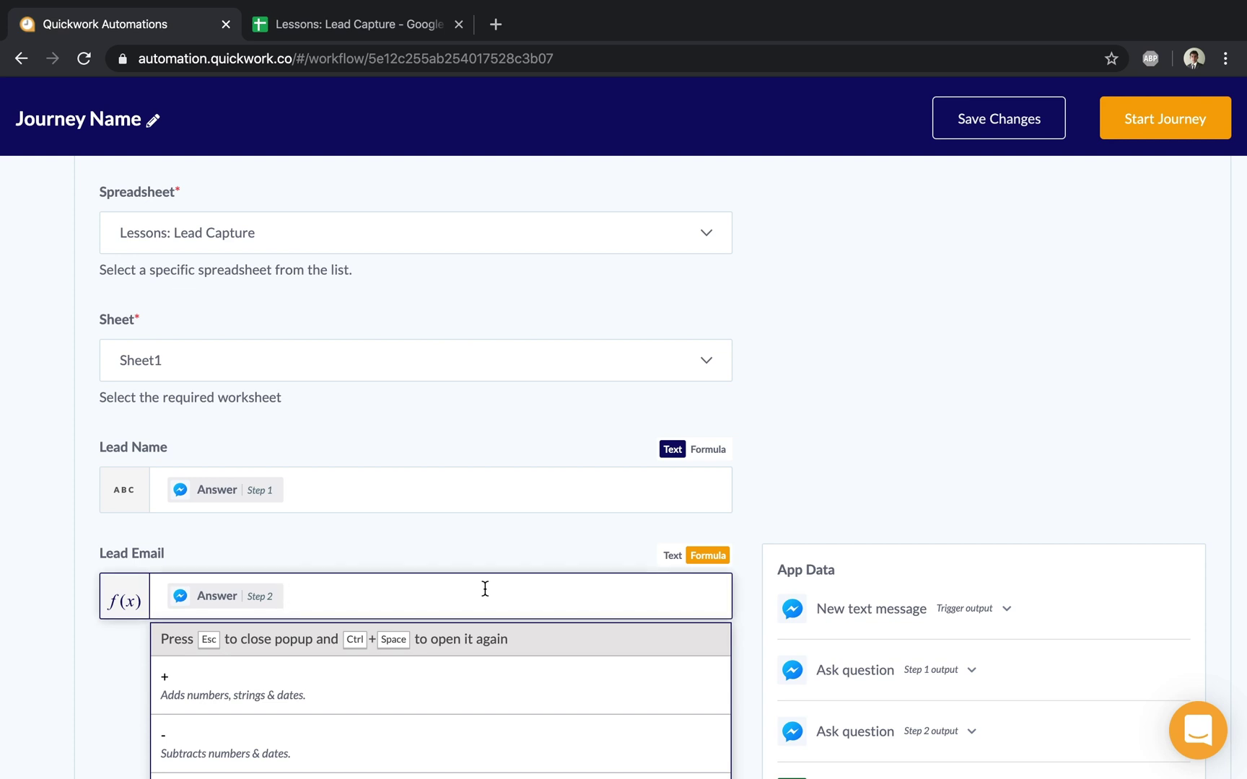
{"action": "type", "text": ".tolo"}
{"action": "key", "text": "BackSpace"}
{"action": "key", "text": "BackSpace"}
{"action": "type", "text": "l"}
{"action": "key", "text": "BackSpace"}
{"action": "type", "text": "LowerCase()"}
{"action": "left_click", "coordinate": [481, 558]}
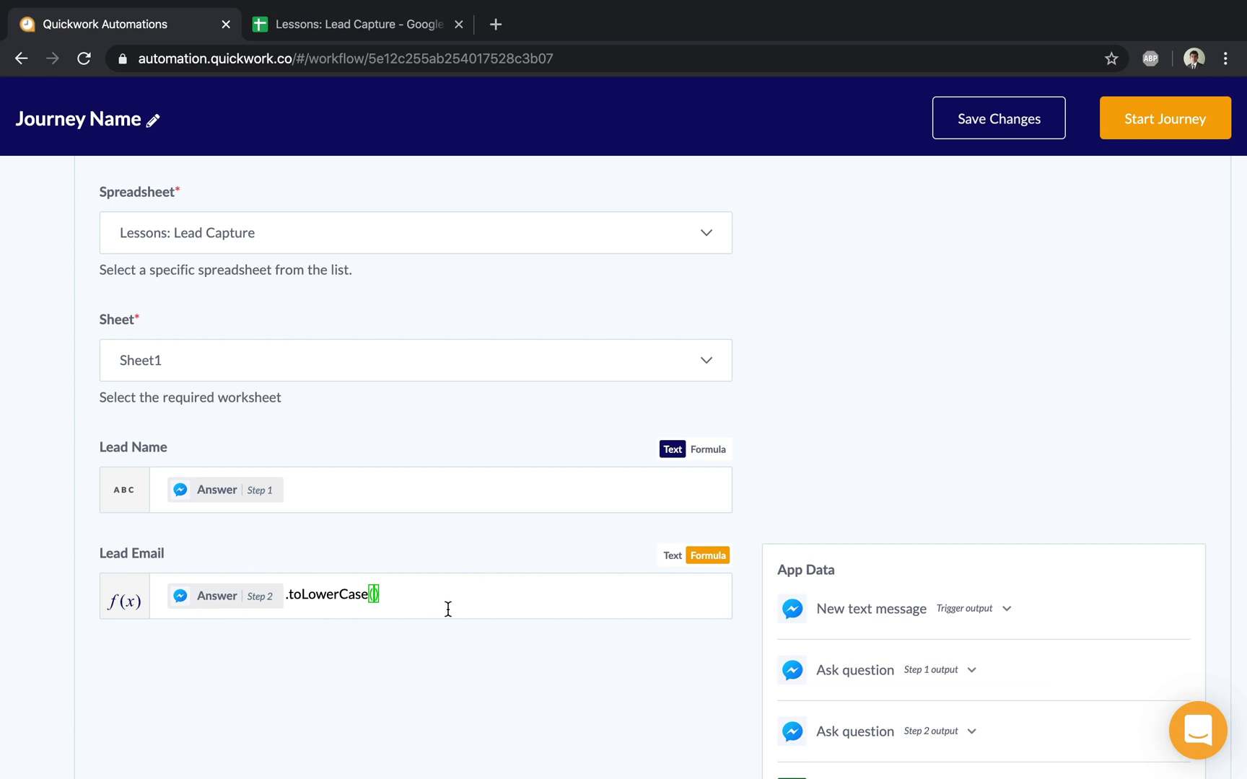
Step: Collapse the add-row step and start the journey
{"action": "scroll", "coordinate": [448, 609], "scroll_direction": "up", "scroll_amount": 5}
{"action": "scroll", "coordinate": [398, 389], "scroll_direction": "down", "scroll_amount": 1}
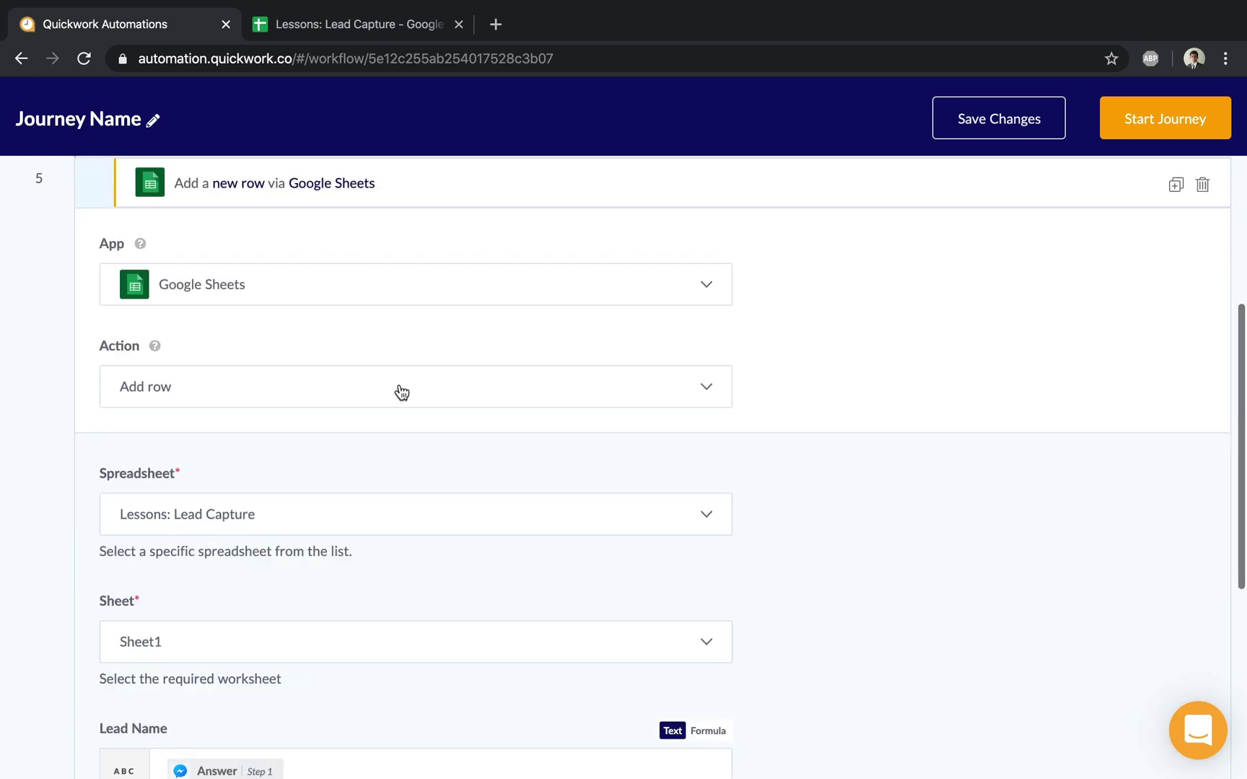
{"action": "left_click", "coordinate": [362, 199]}
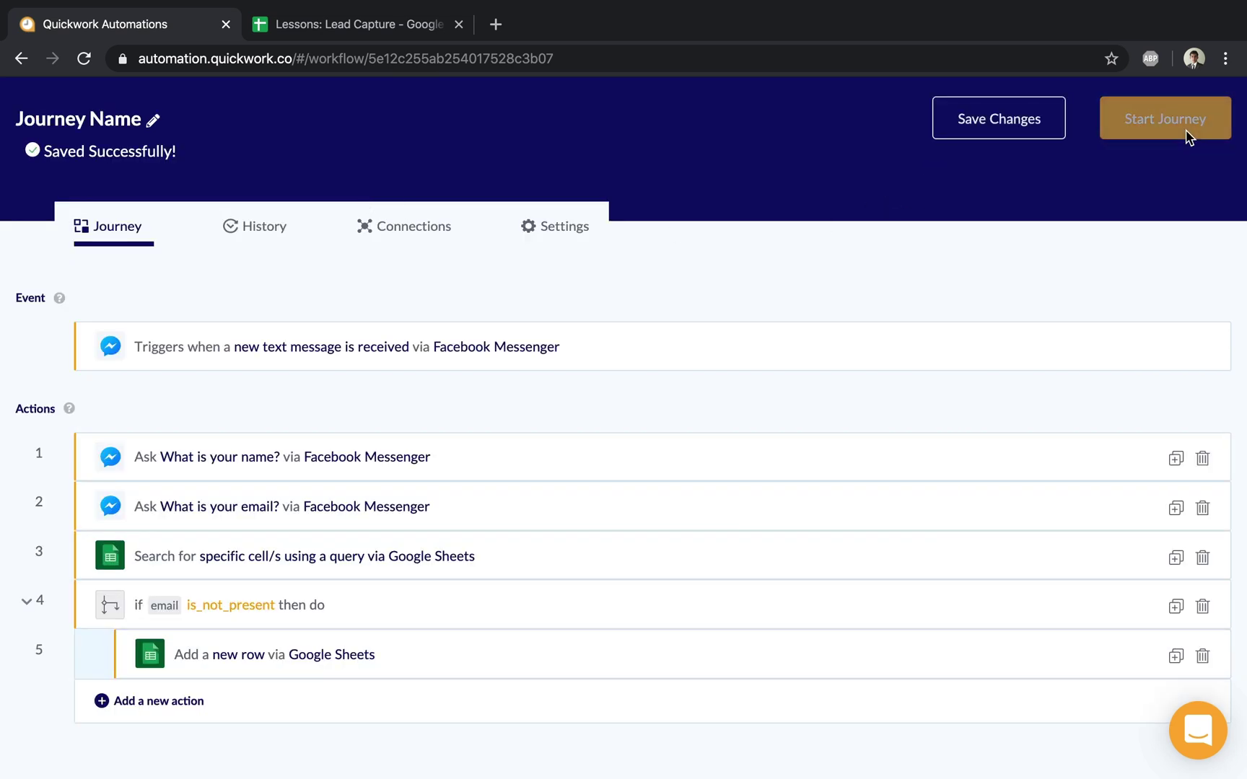
{"action": "left_click", "coordinate": [1165, 119]}
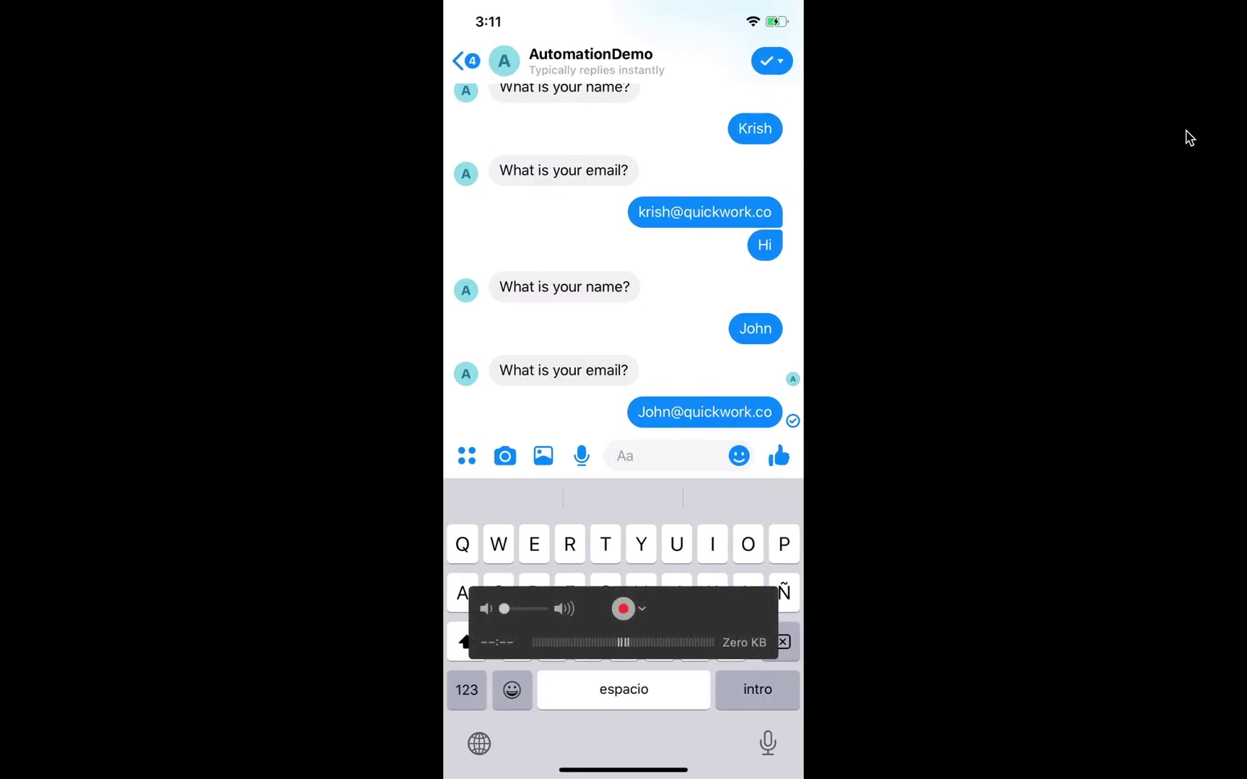
Step: Send Hi, a test lead's name and a mixed-case email address to the Messenger bot
{"action": "type", "text": "Hi"}
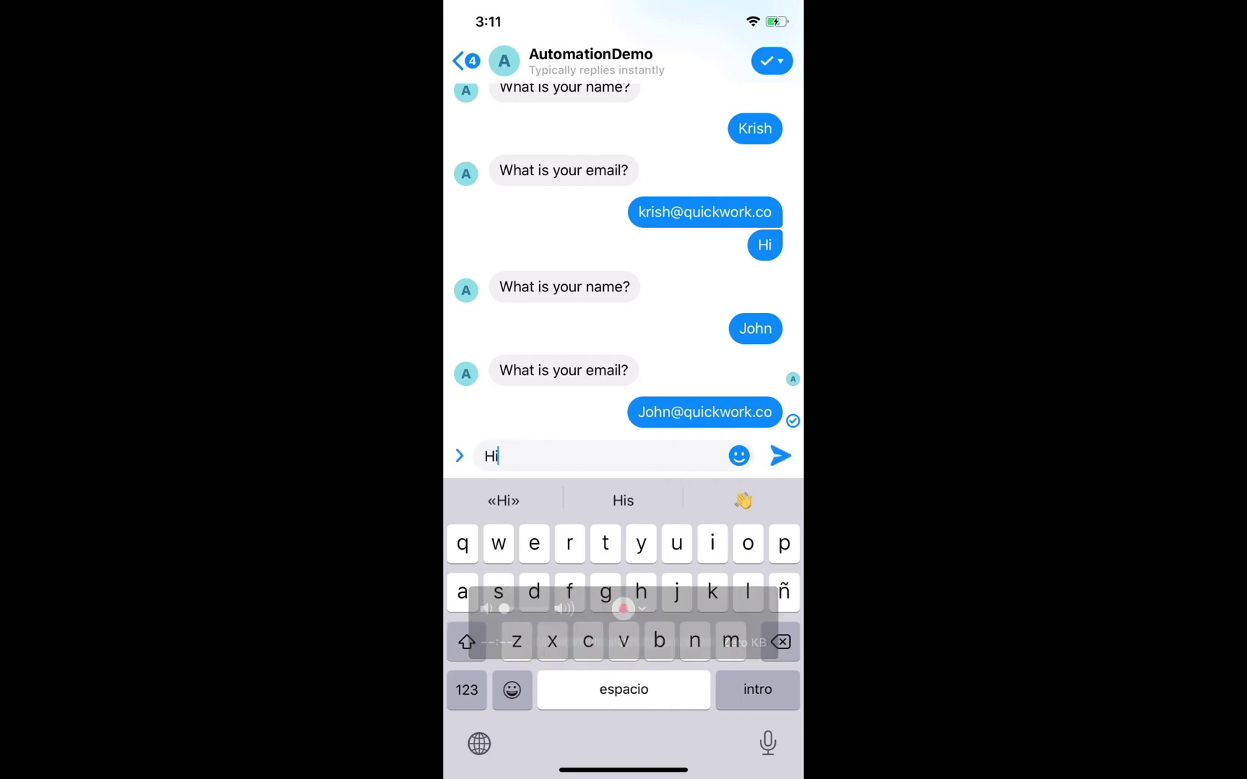
{"action": "key", "text": "Return"}
{"action": "type", "text": "John Q"}
{"action": "key", "text": "Return"}
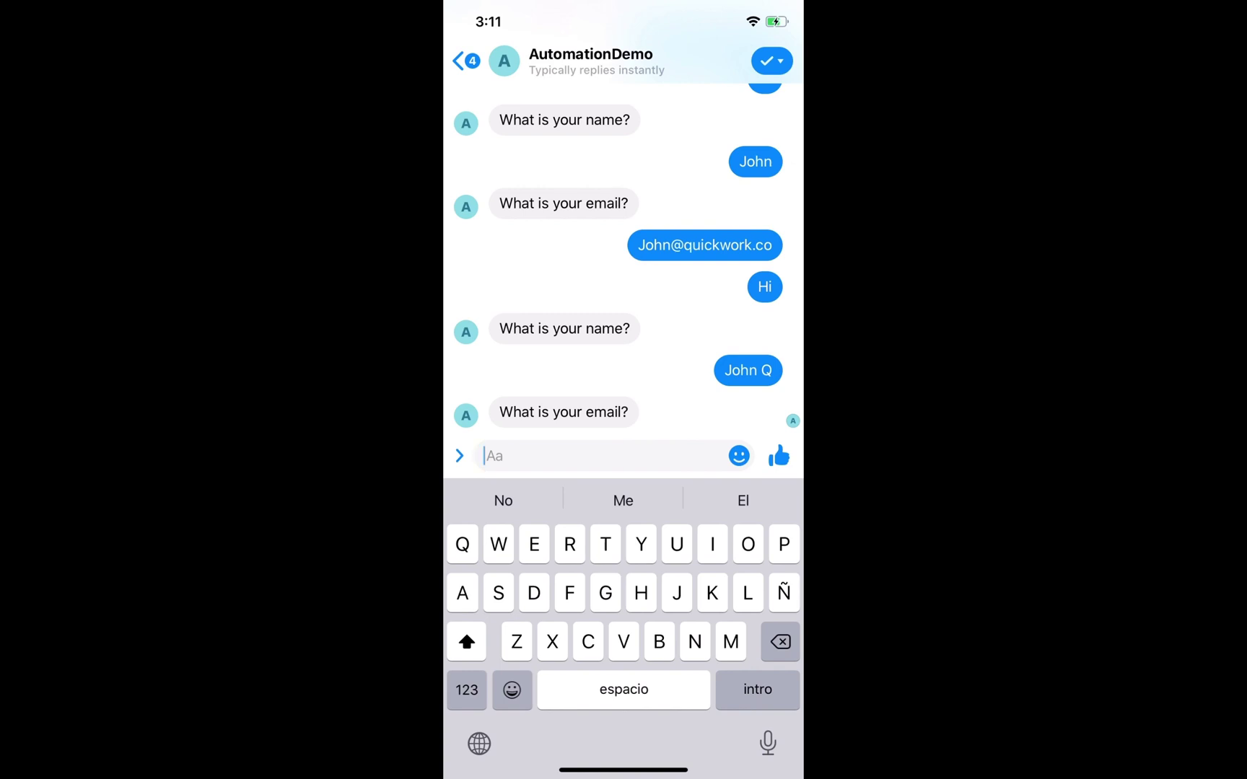
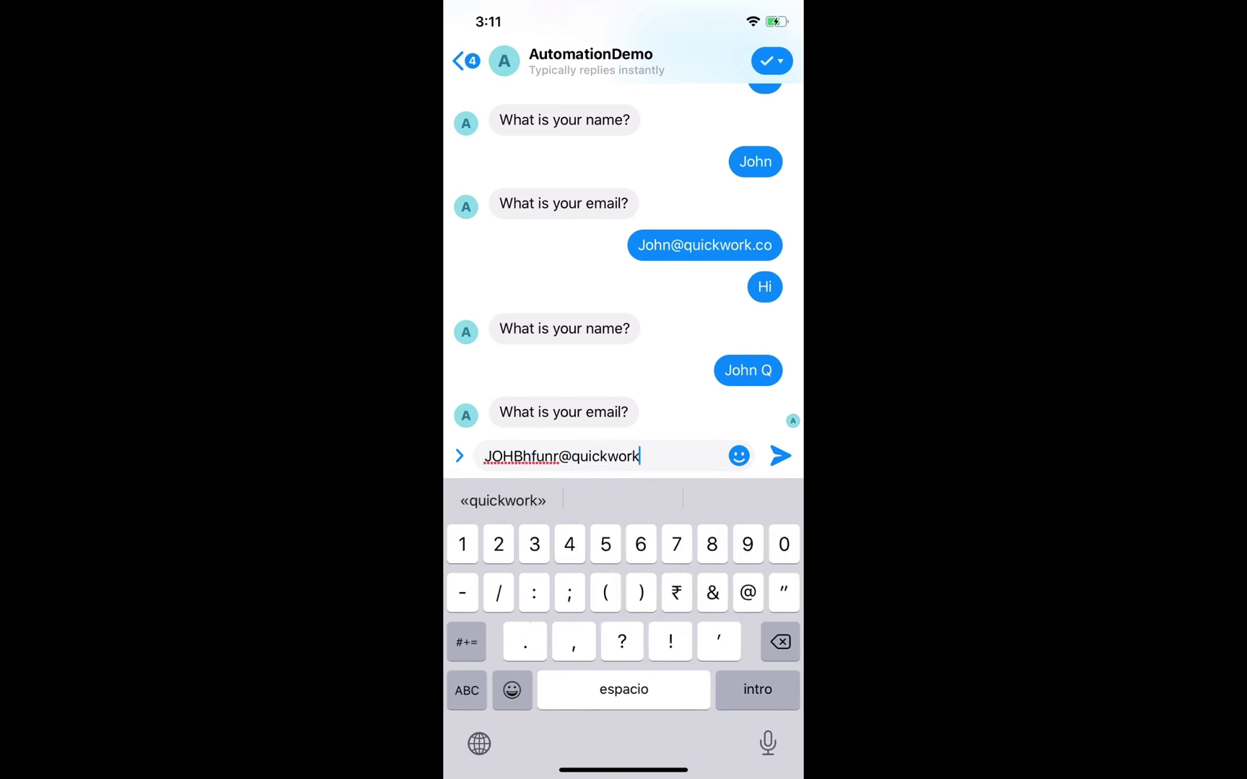
{"action": "key", "text": "Return"}
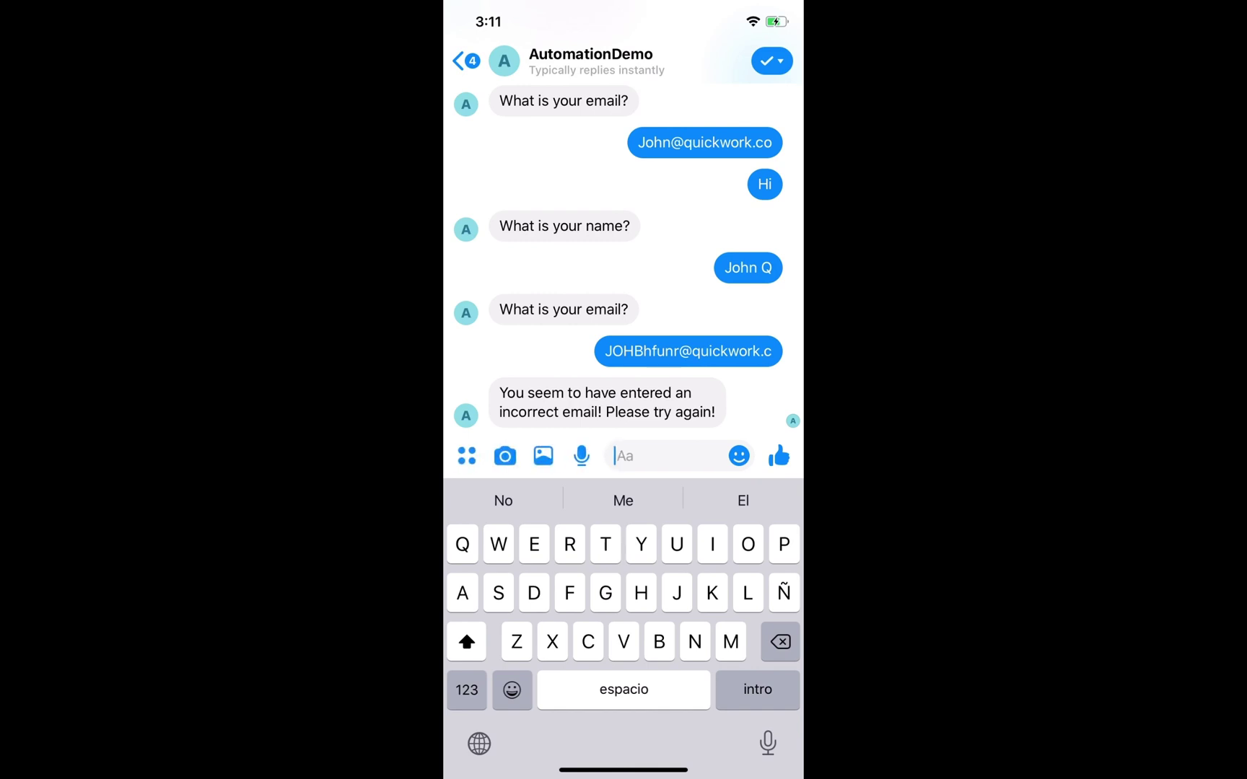
Step: Copy the rejected email, append 'o' to complete the address, and resend it
{"action": "left_click", "coordinate": [688, 351]}
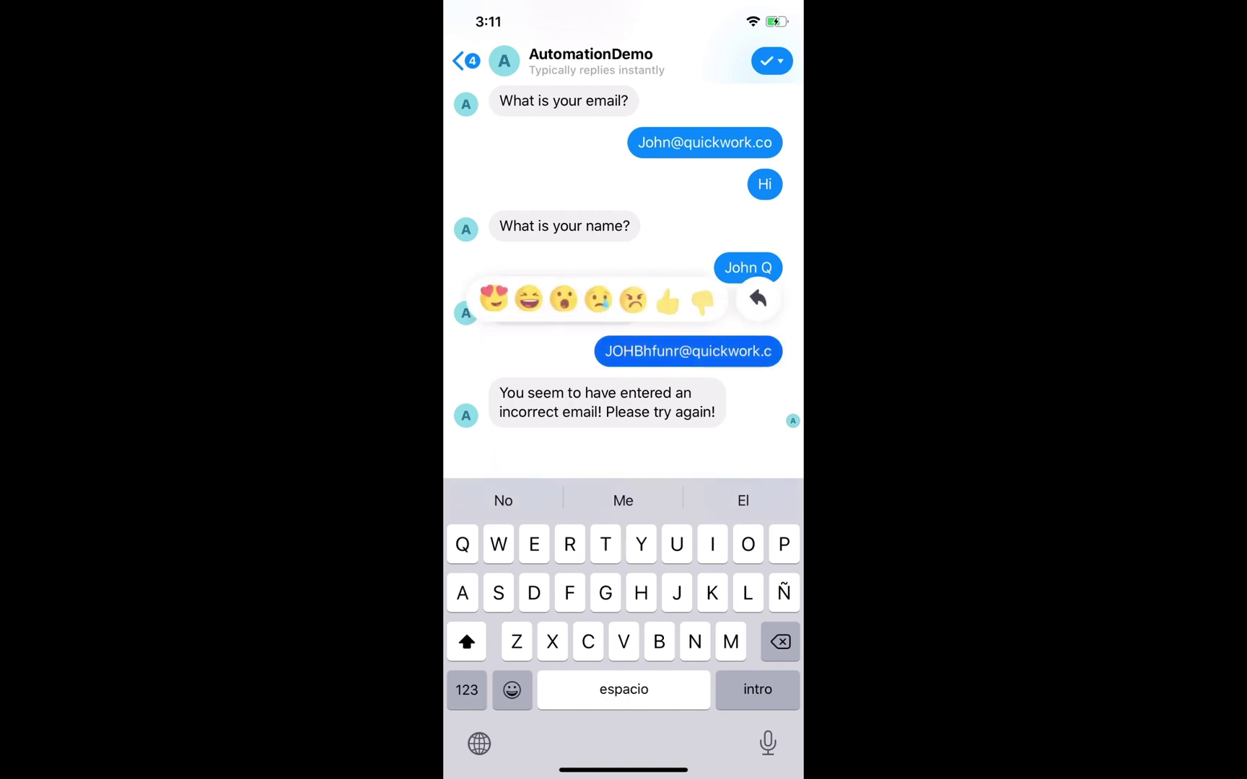
{"action": "left_click", "coordinate": [548, 180]}
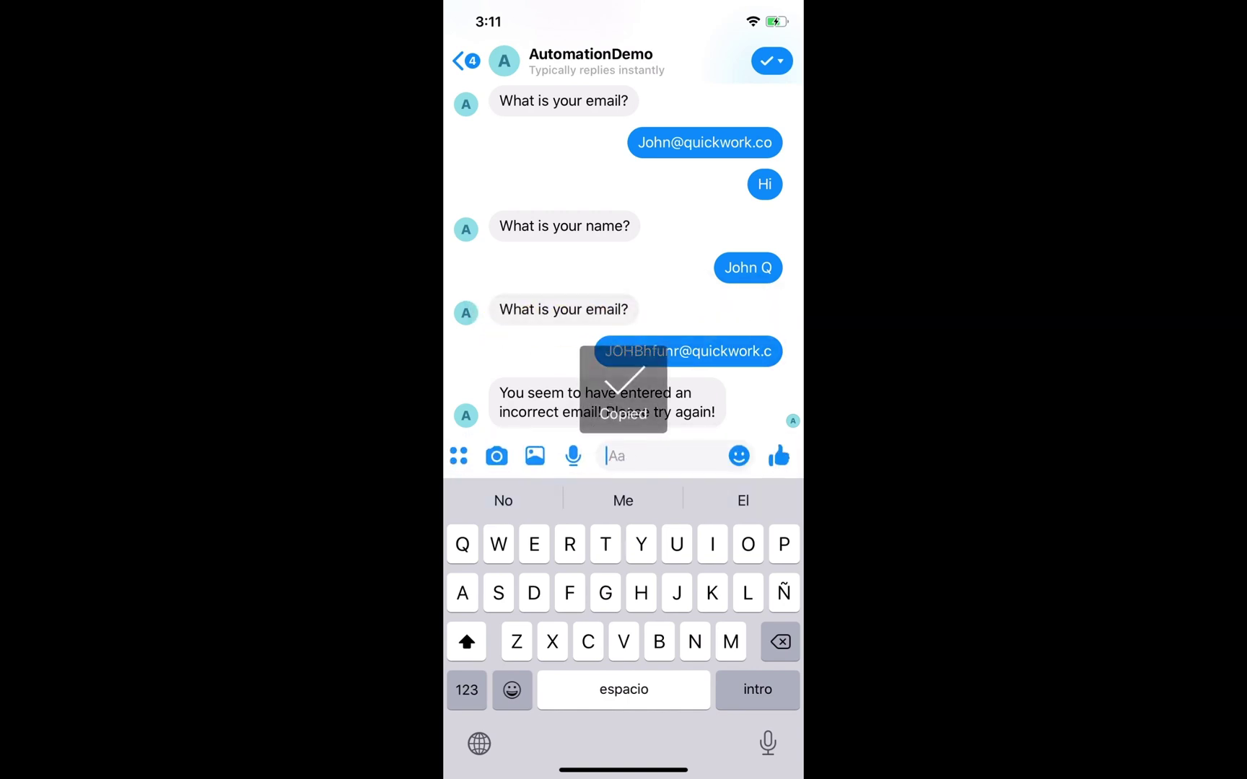
{"action": "left_click", "coordinate": [649, 457]}
{"action": "left_click", "coordinate": [491, 455]}
{"action": "left_click", "coordinate": [484, 415]}
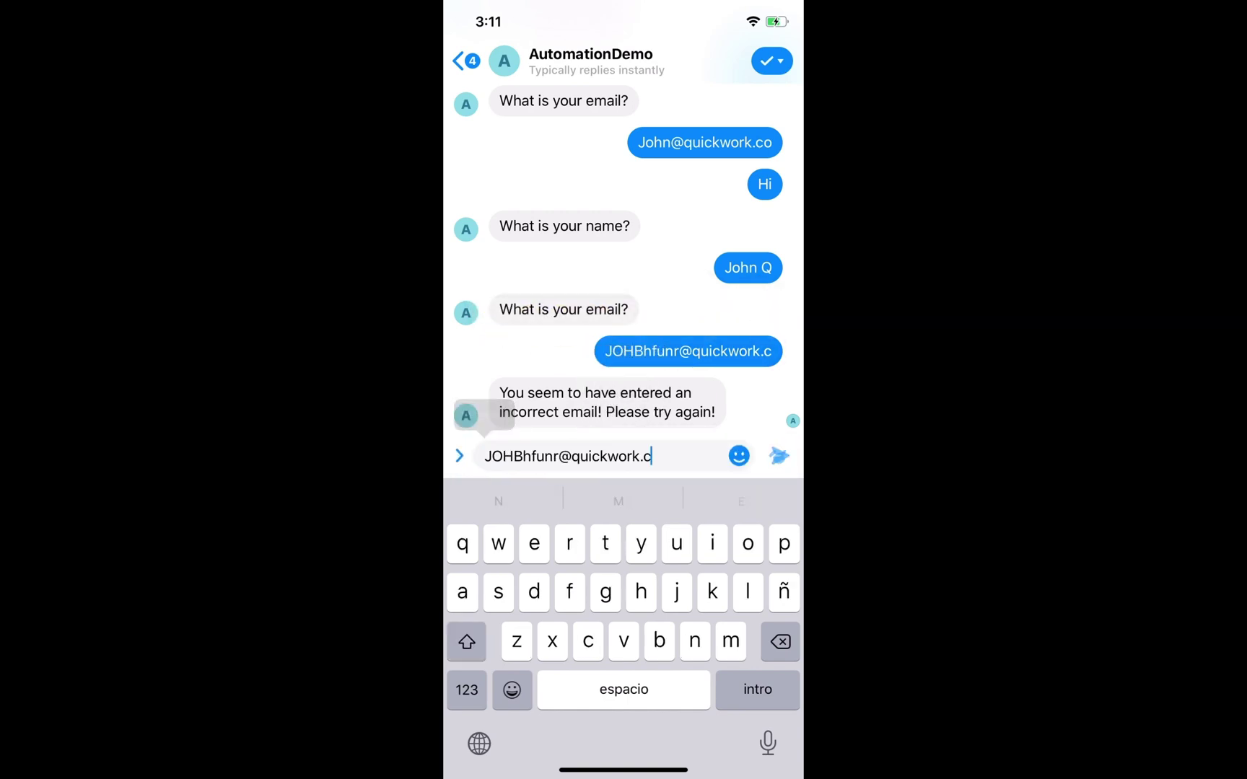
{"action": "type", "text": "o"}
{"action": "left_click", "coordinate": [780, 456]}
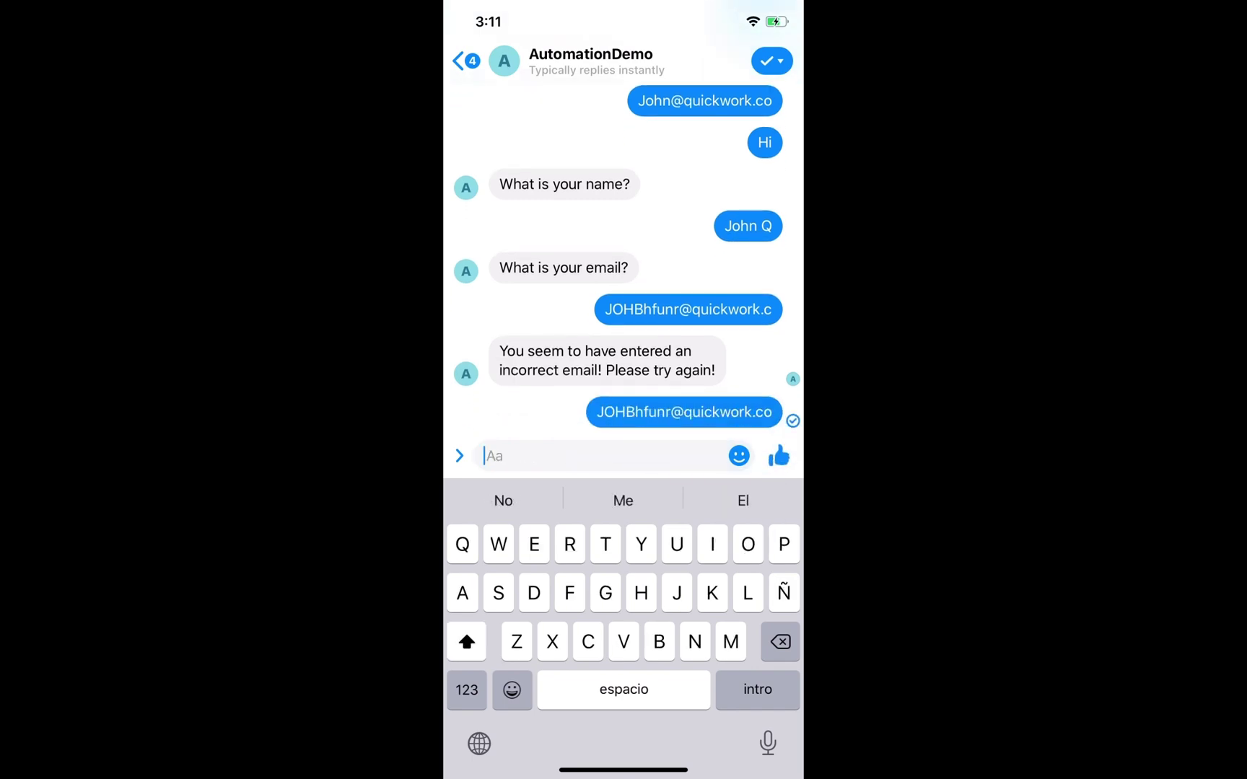
Step: Verify cell B4 holds the new lead's lowercase email, then show the journey's steps in Quickwork
{"action": "key", "text": "ctrl+Left"}
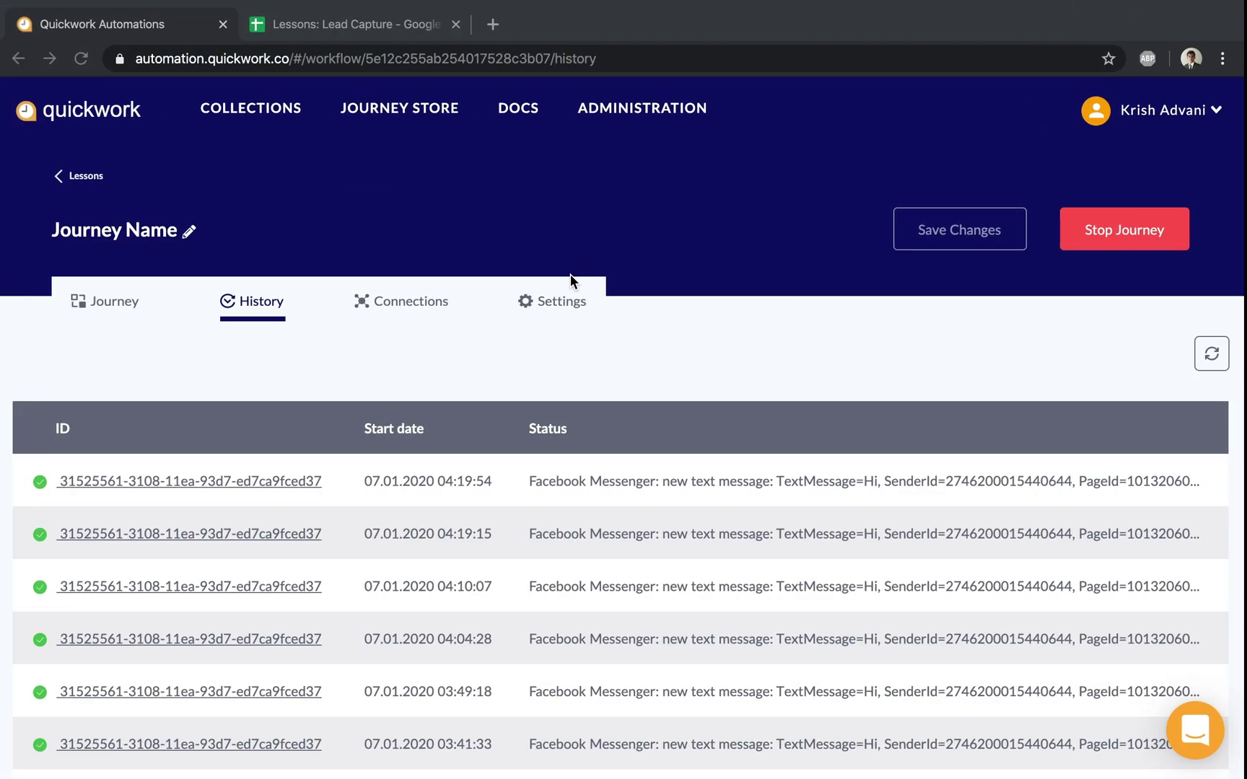
{"action": "left_click", "coordinate": [336, 24]}
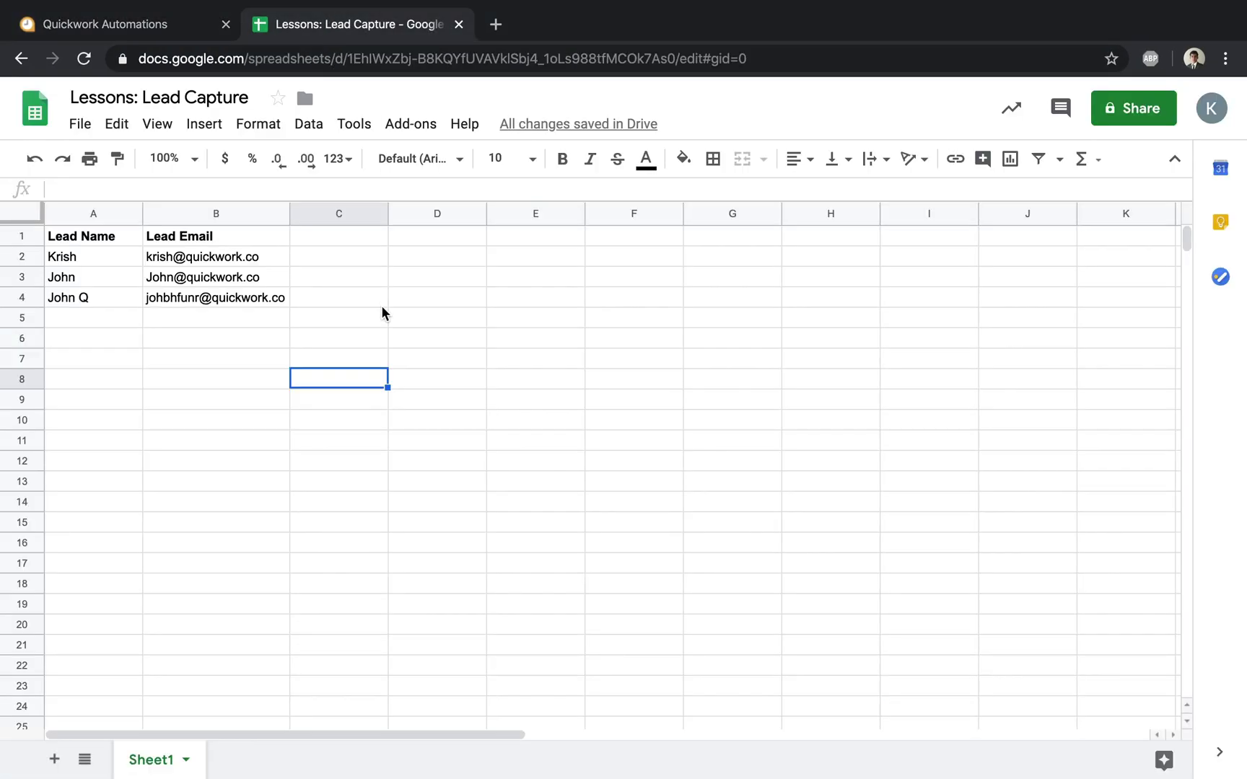
{"action": "left_click", "coordinate": [154, 297]}
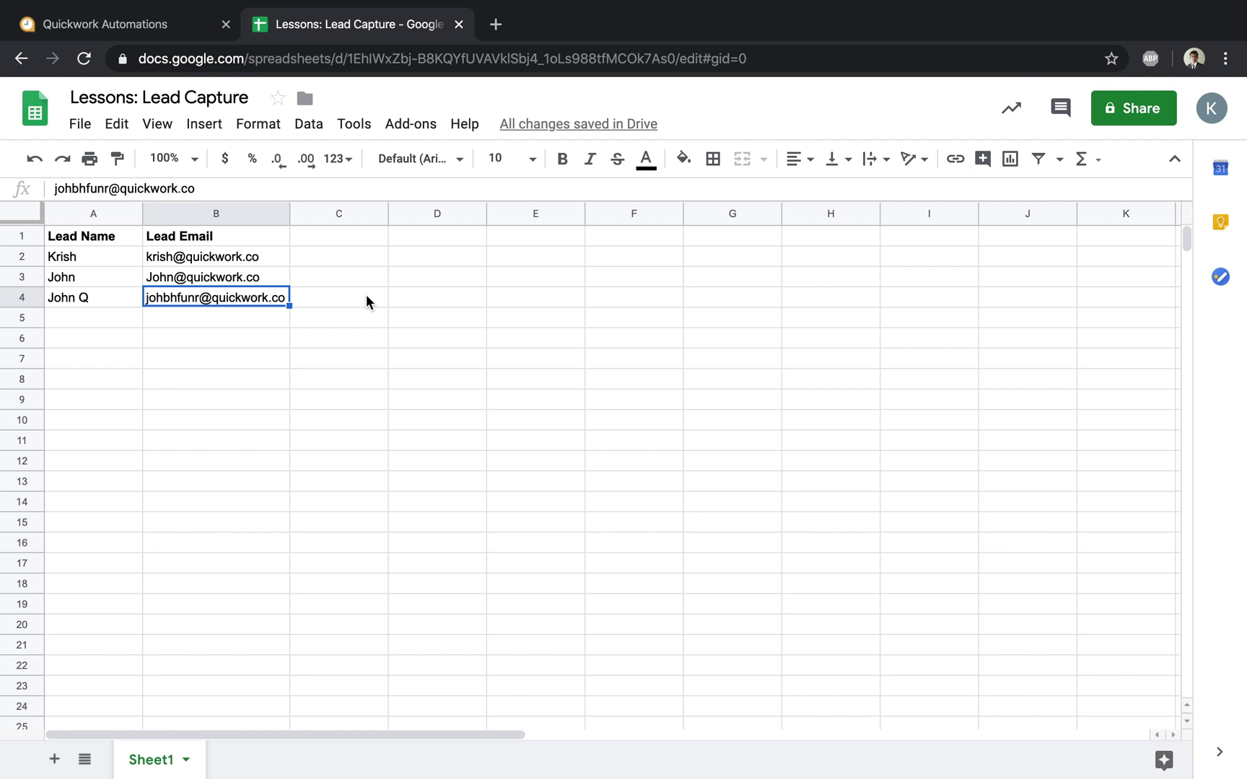
{"action": "left_click", "coordinate": [126, 27]}
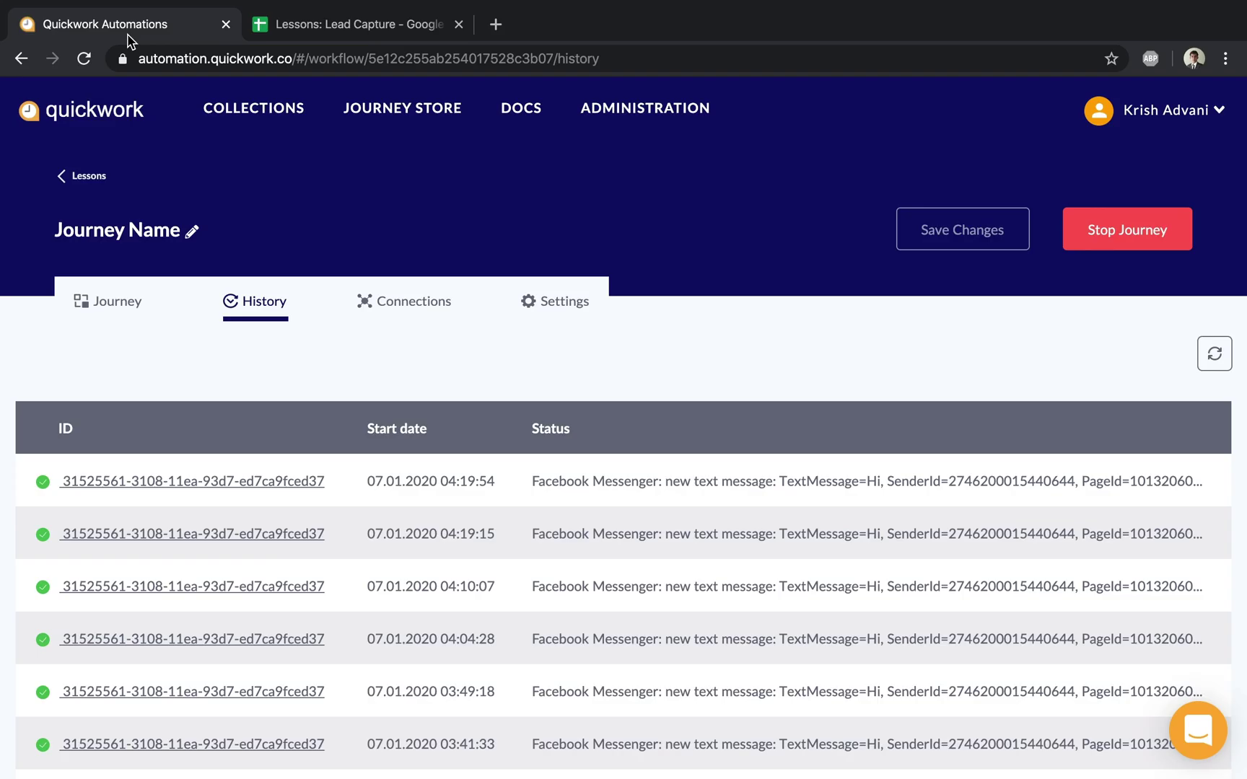
{"action": "left_click", "coordinate": [136, 302]}
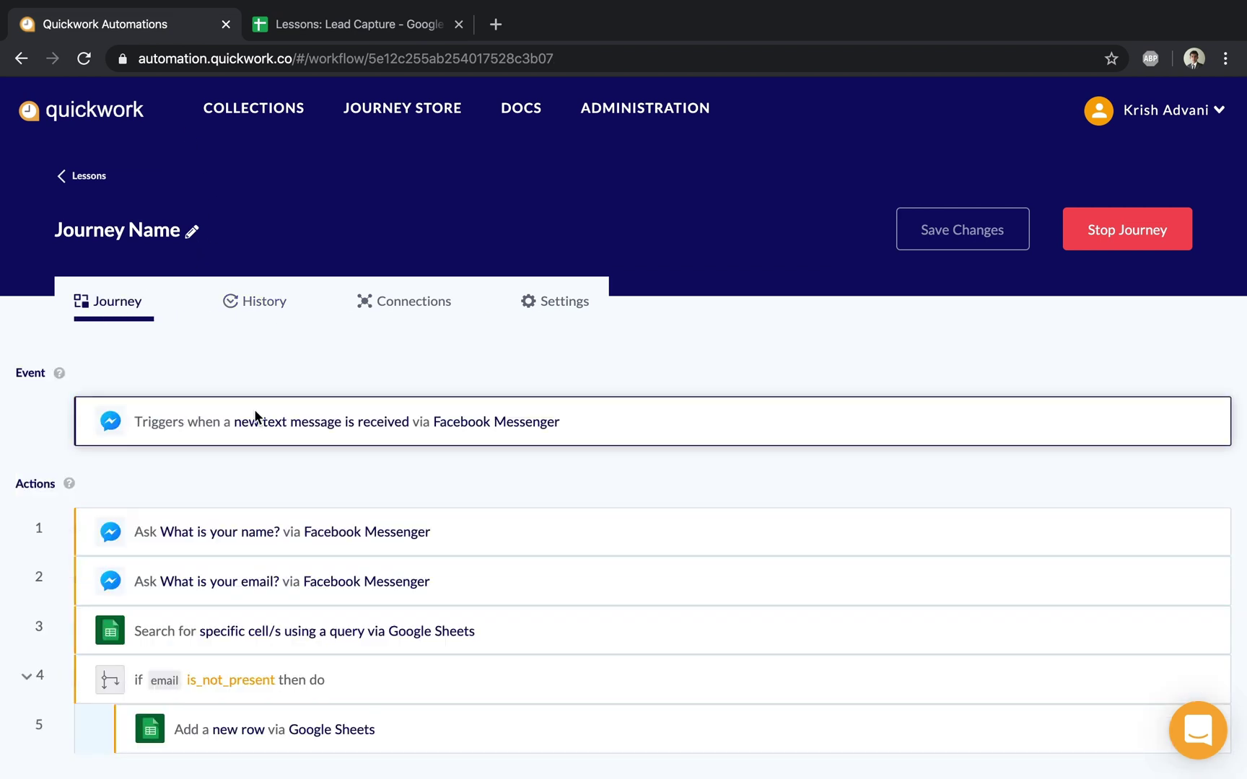